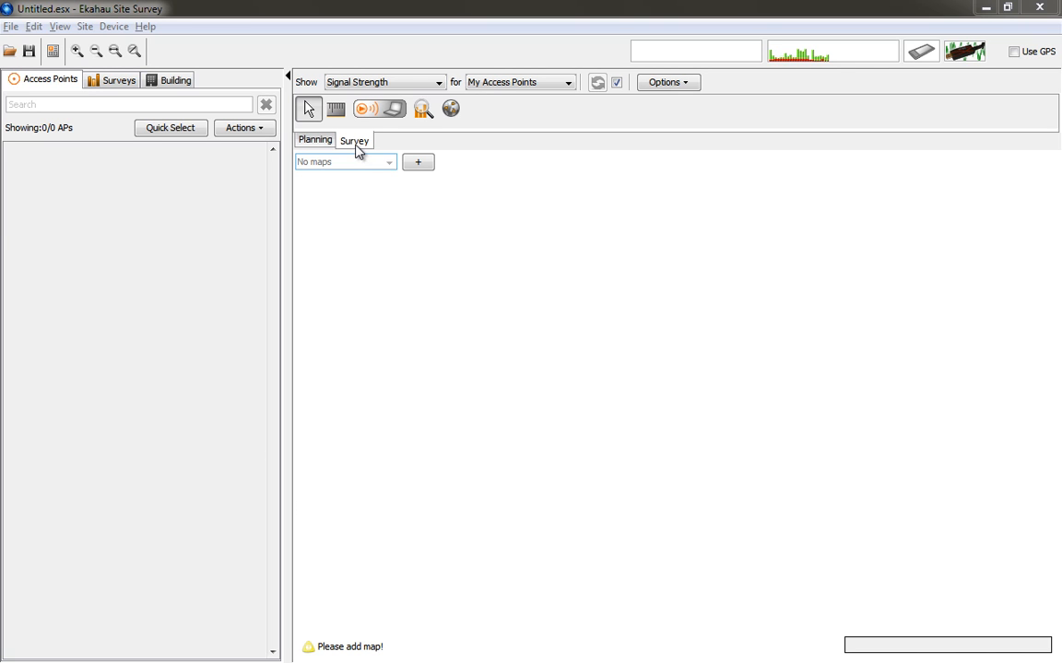
# - Add TESTMAP.jpg from the Desktop as the survey map and narrow the side pane
pyautogui.click(420, 163)
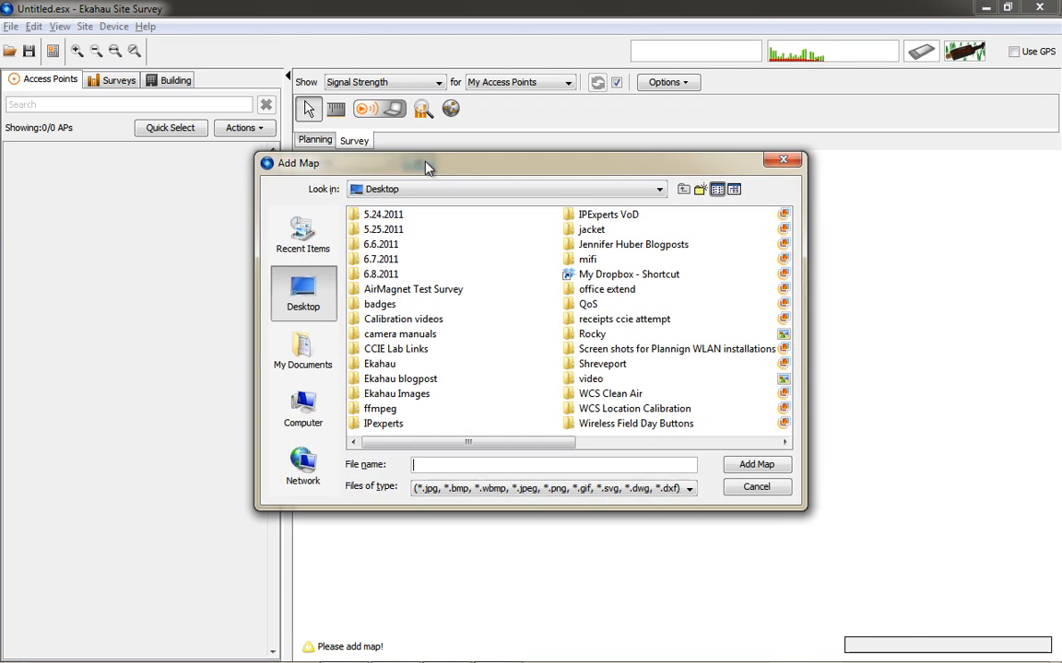
pyautogui.click(680, 444)
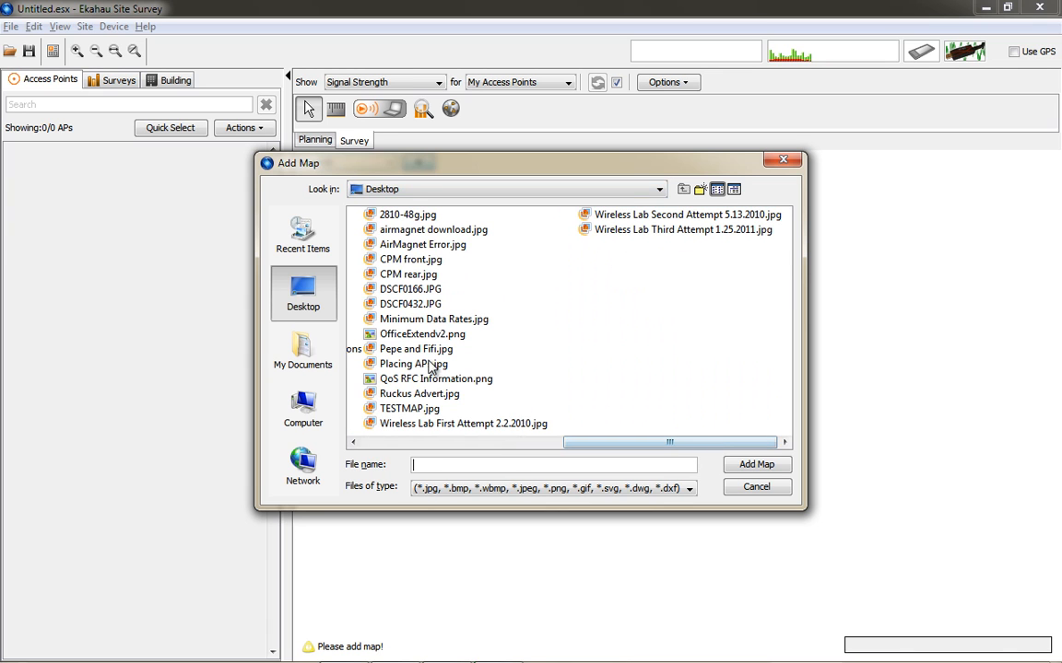
pyautogui.doubleClick(416, 411)
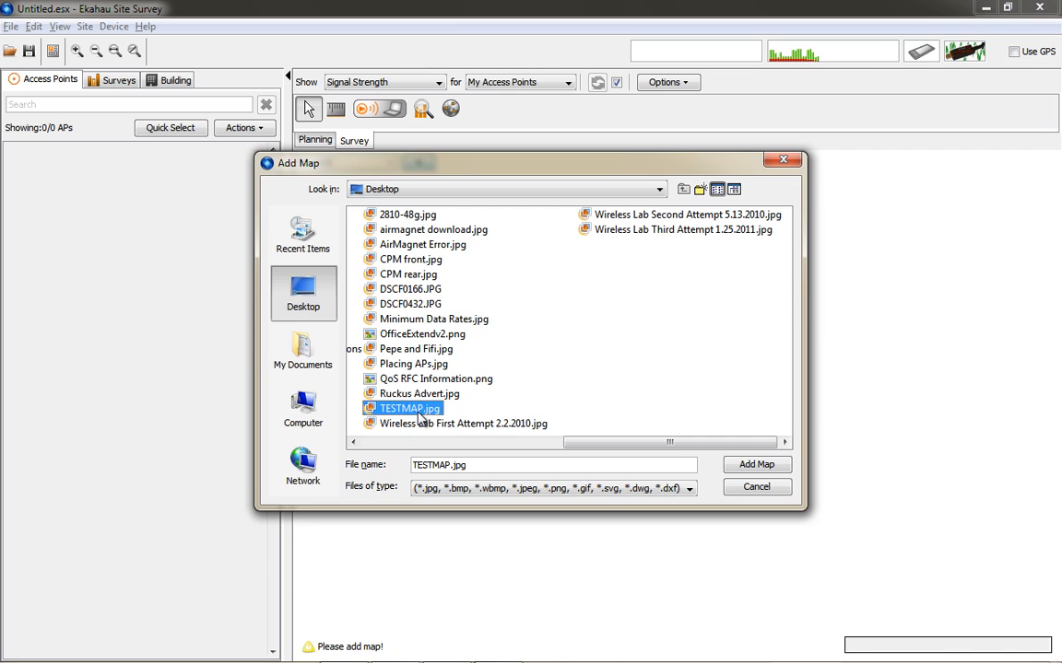
pyautogui.moveTo(284, 321); pyautogui.dragTo(169, 316)
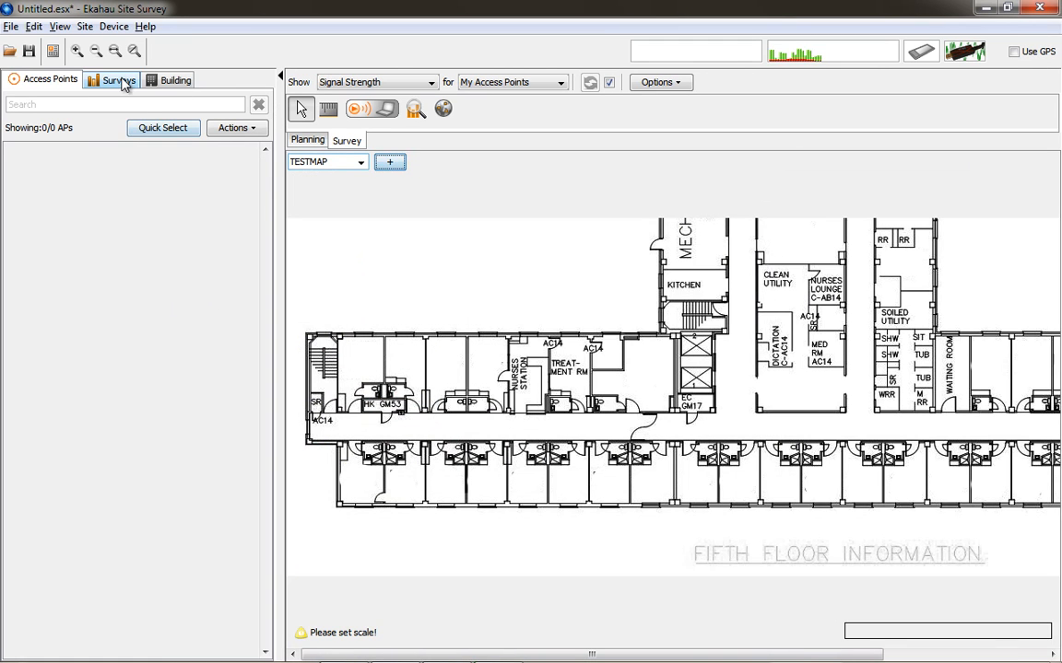
# - Set the map scale to 273 ft along the lower exterior wall, from its west corner to the elevator lobby
pyautogui.click(96, 51)
pyautogui.click(96, 51)
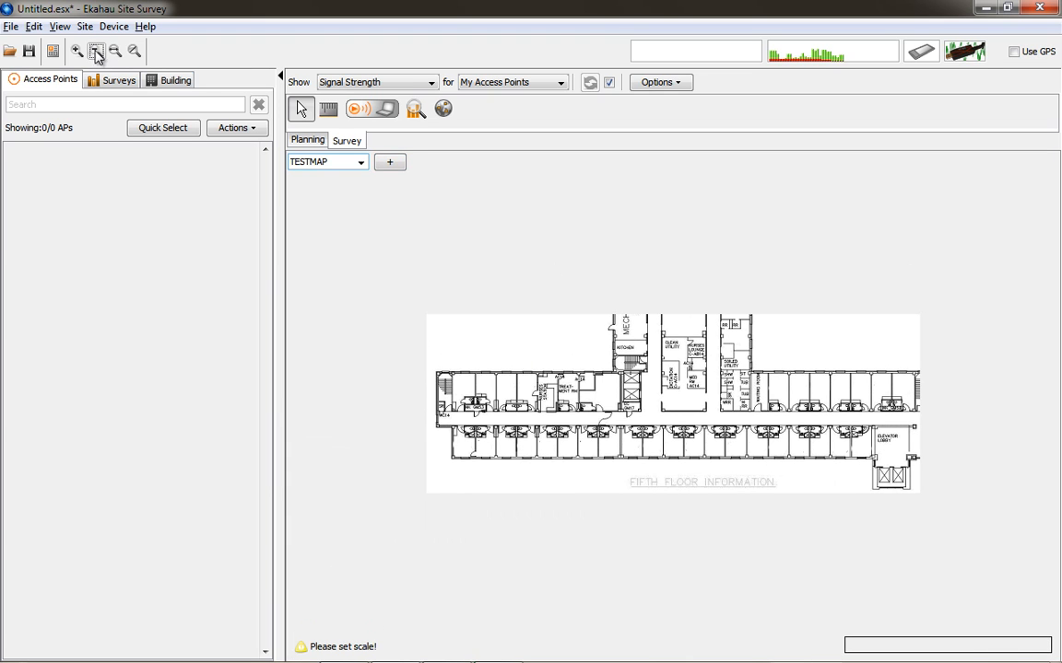
pyautogui.click(328, 109)
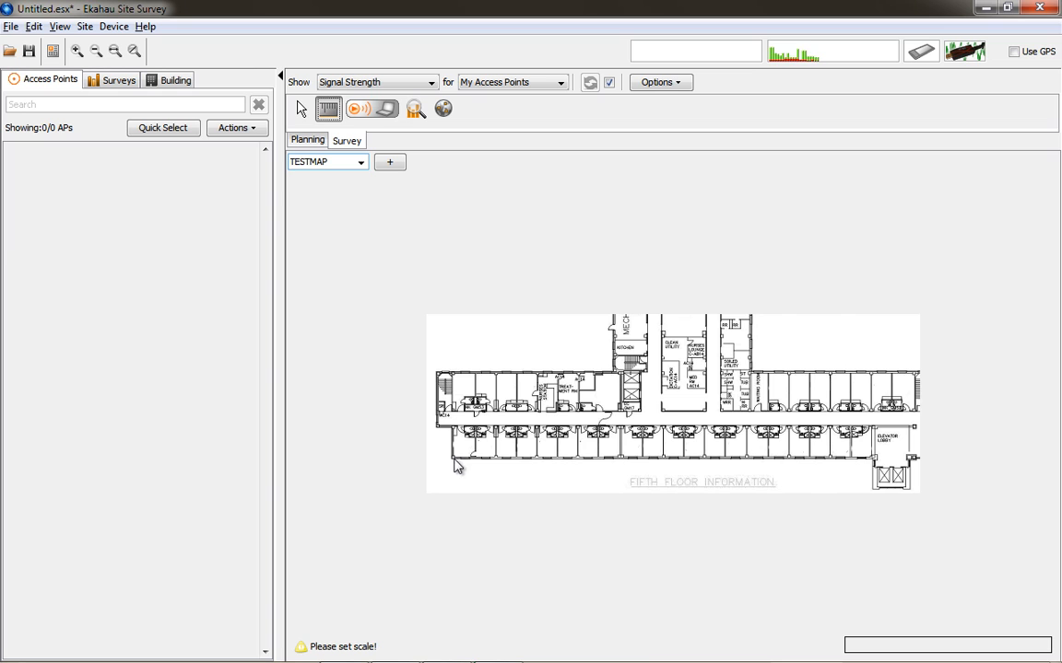
pyautogui.moveTo(451, 457); pyautogui.dragTo(873, 459)
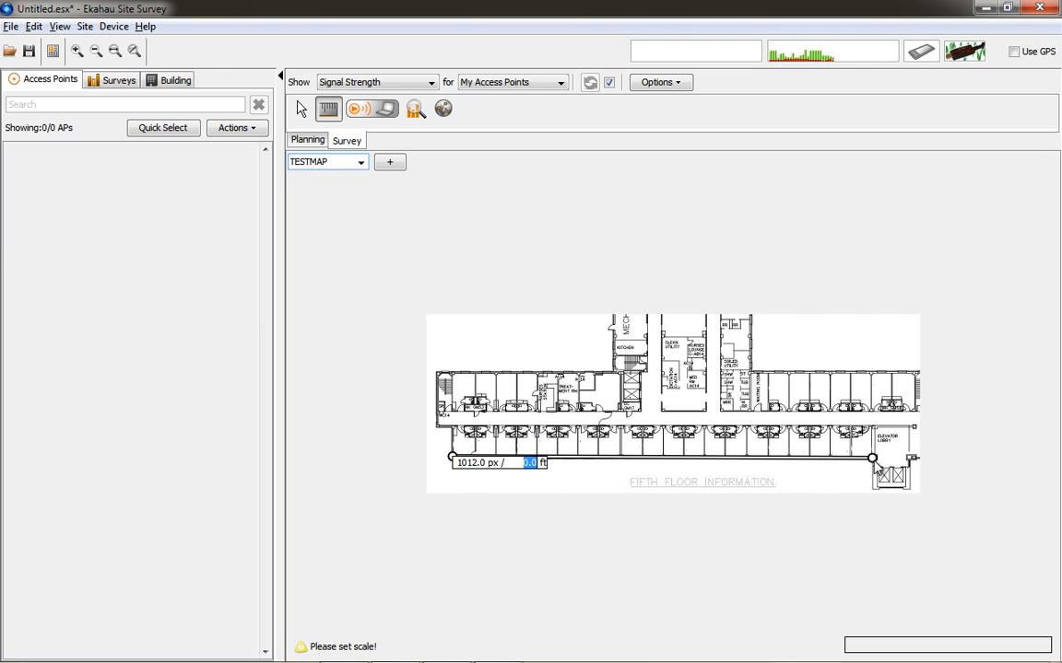
pyautogui.write('273')
pyautogui.press('Return')
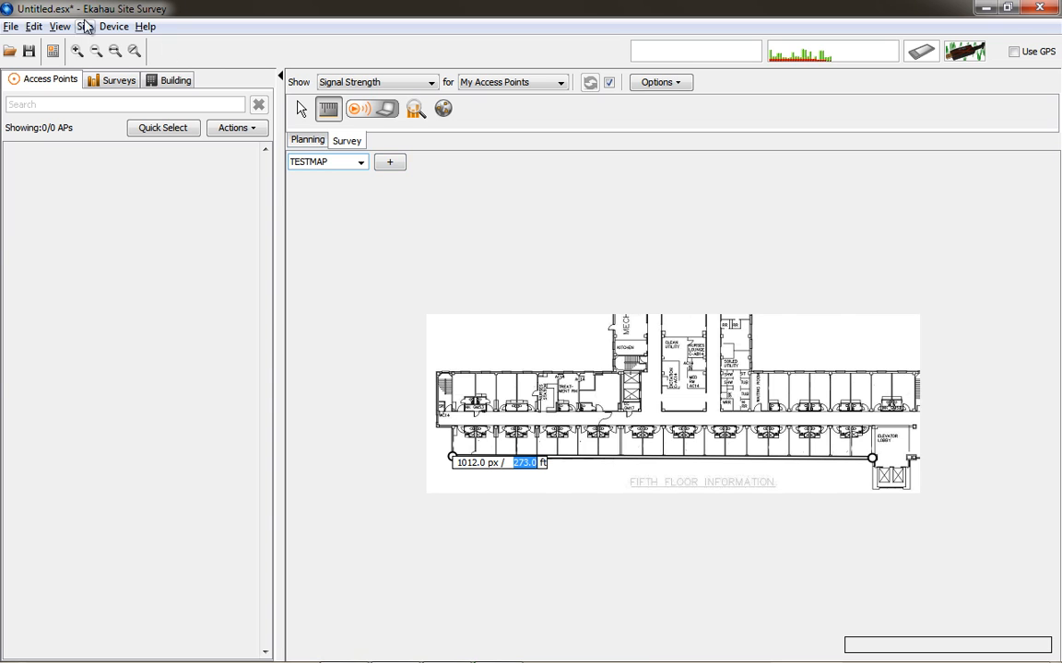
# - Collapse the side pane to give the floor plan the full width and activate the survey recording tool
pyautogui.click(104, 82)
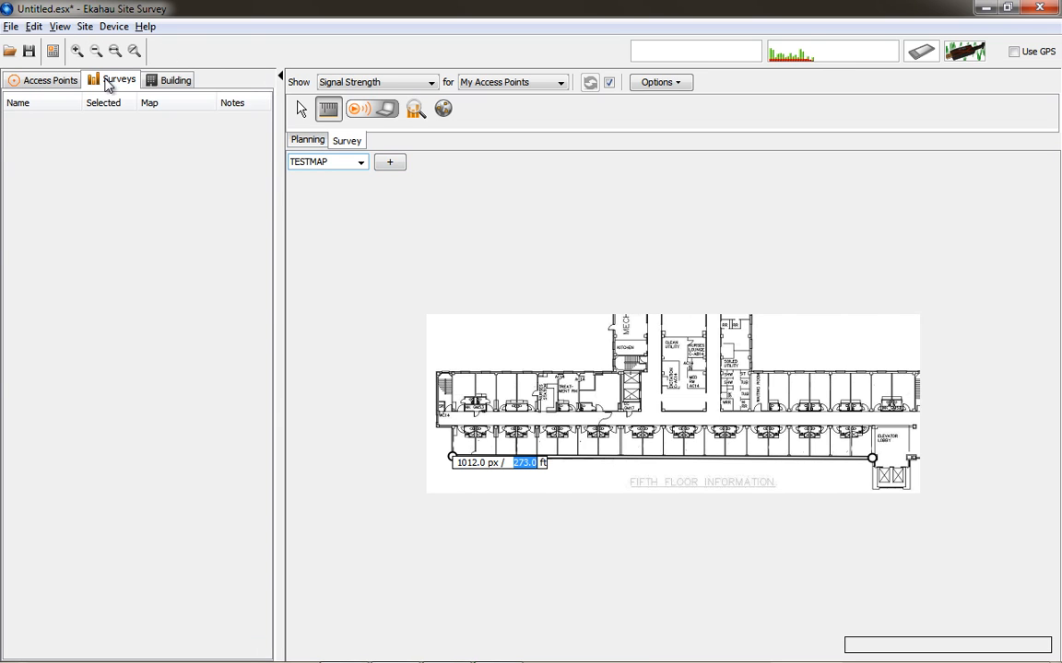
pyautogui.click(280, 76)
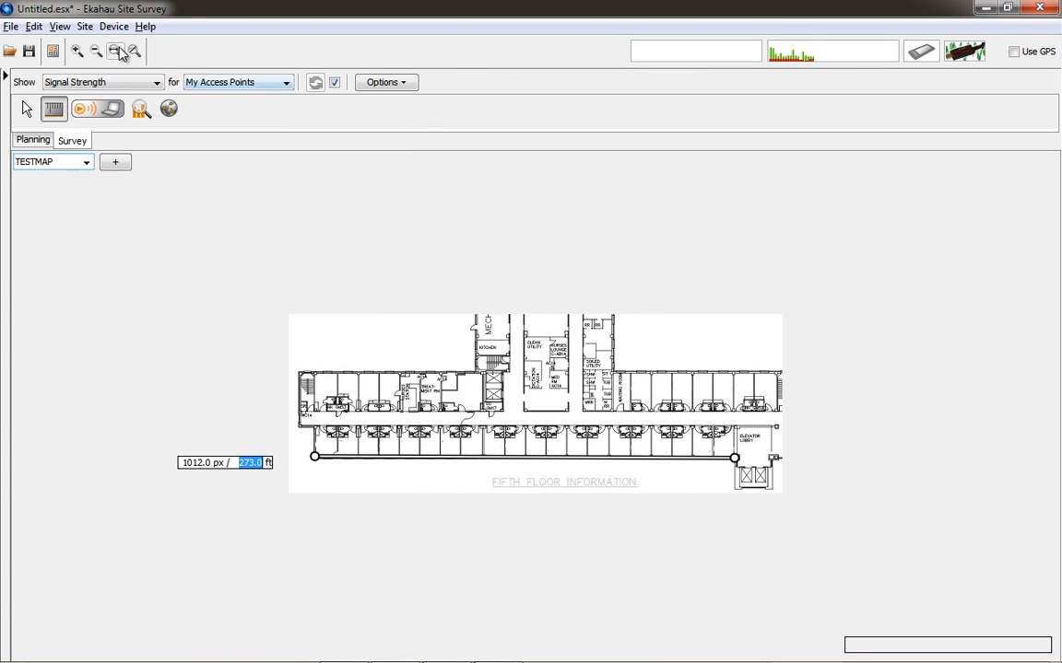
pyautogui.click(79, 51)
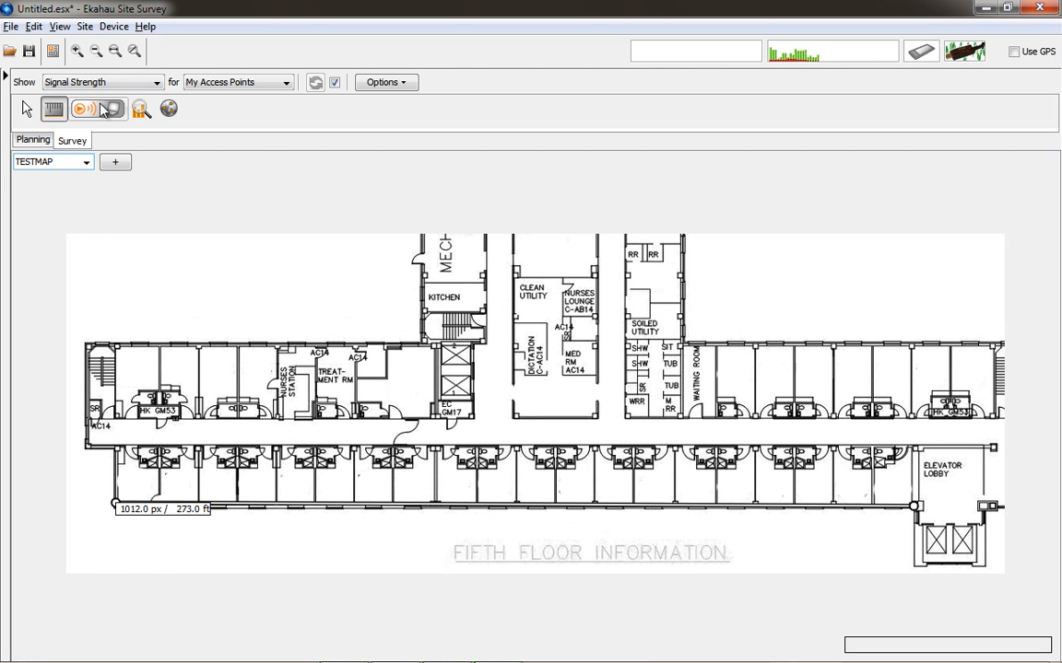
pyautogui.click(102, 109)
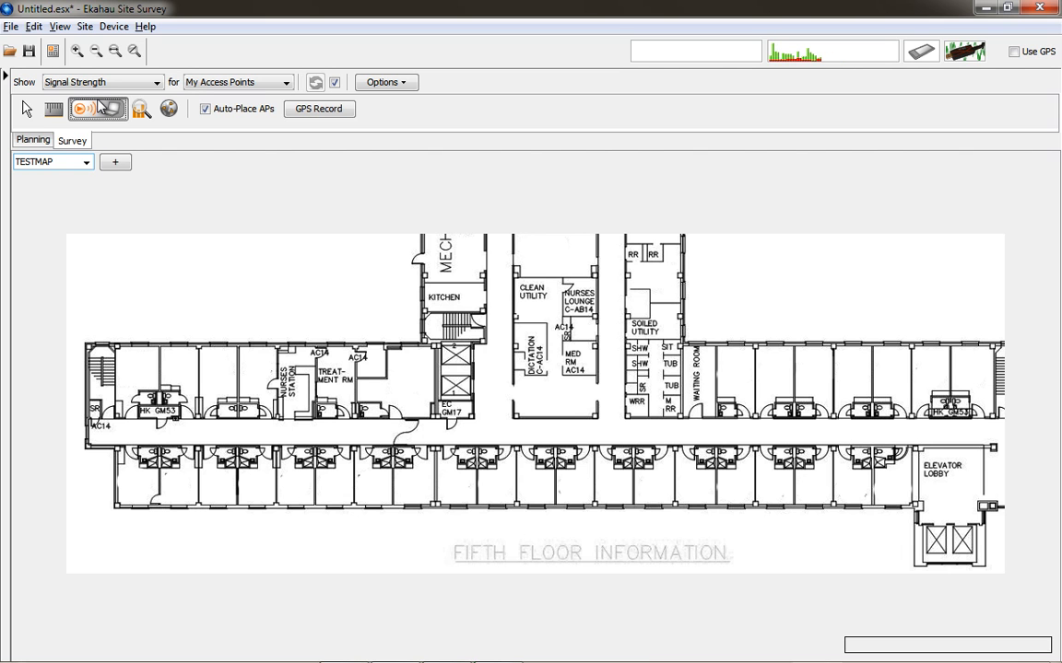
# - Consult the passive survey device section in the Adobe Acrobat user guide, and open the ORiNOCO 802.11n USB adapter's scanning configuration
pyautogui.hotkey('alt', 'Tab')
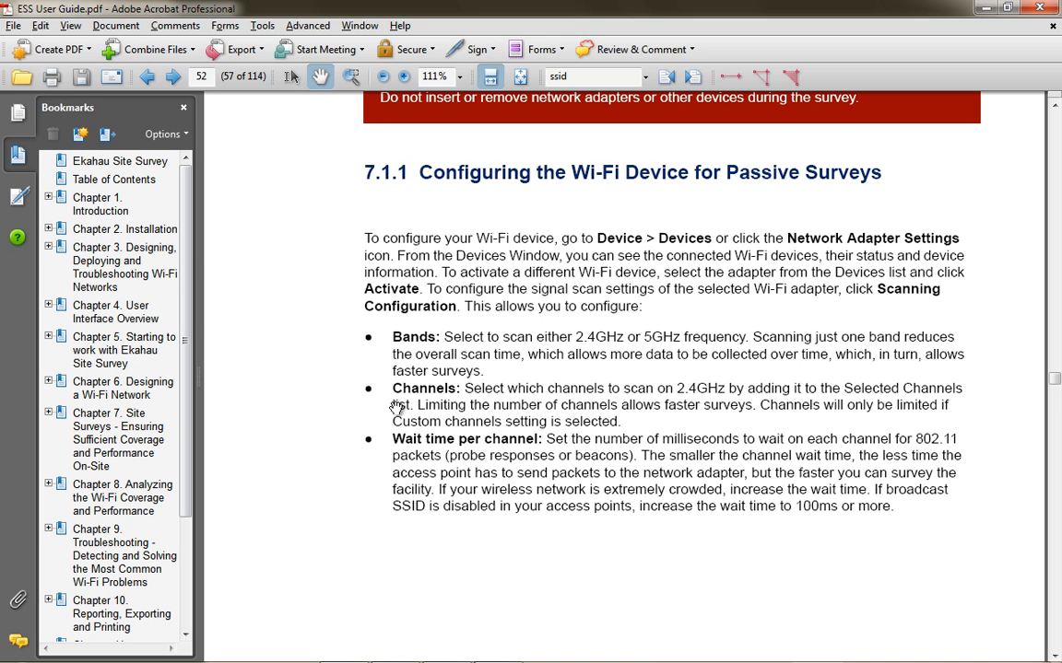
pyautogui.hotkey('alt', 'Tab')
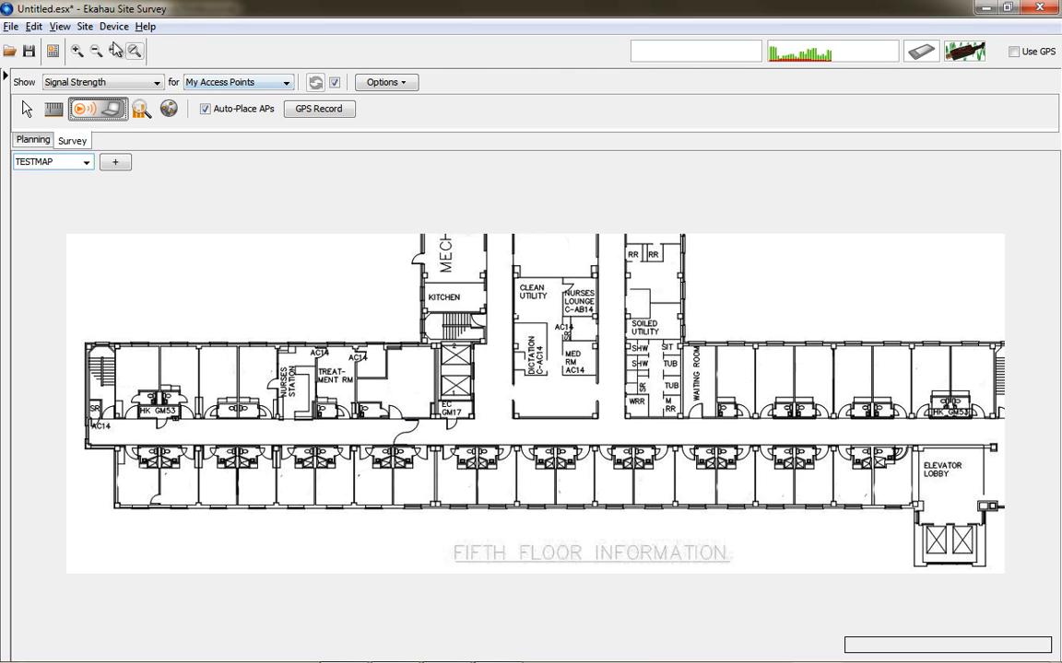
pyautogui.click(113, 28)
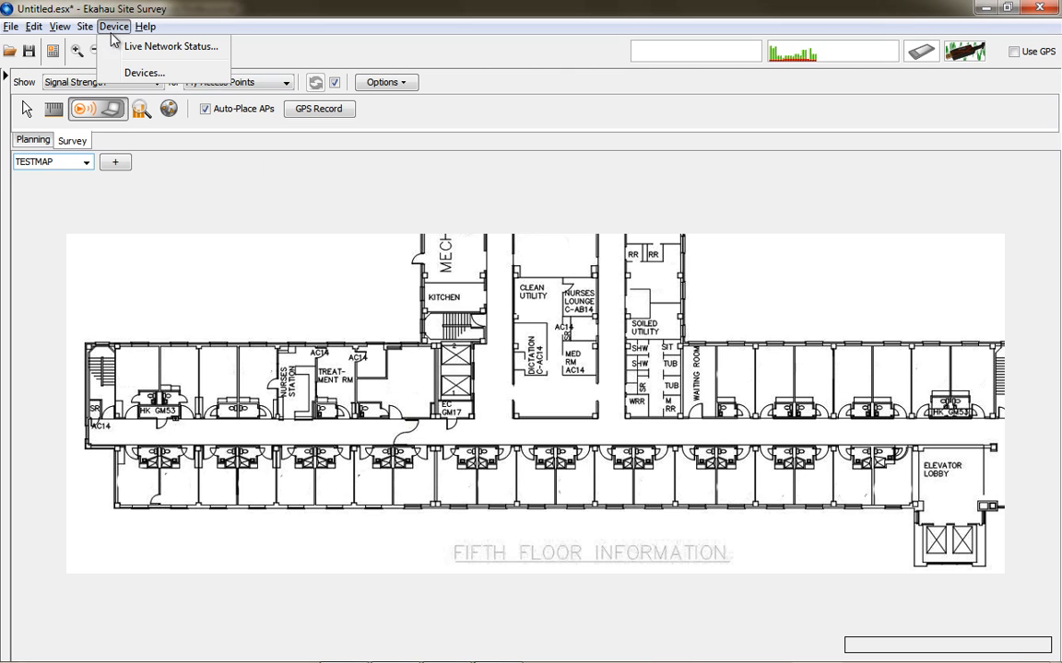
pyautogui.click(115, 73)
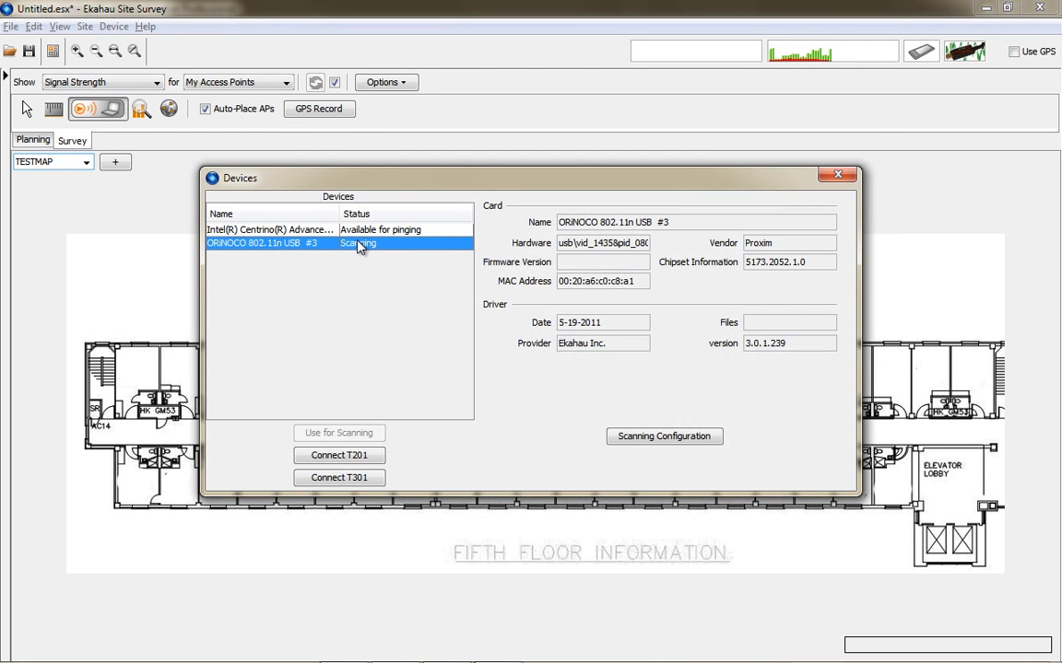
pyautogui.click(698, 449)
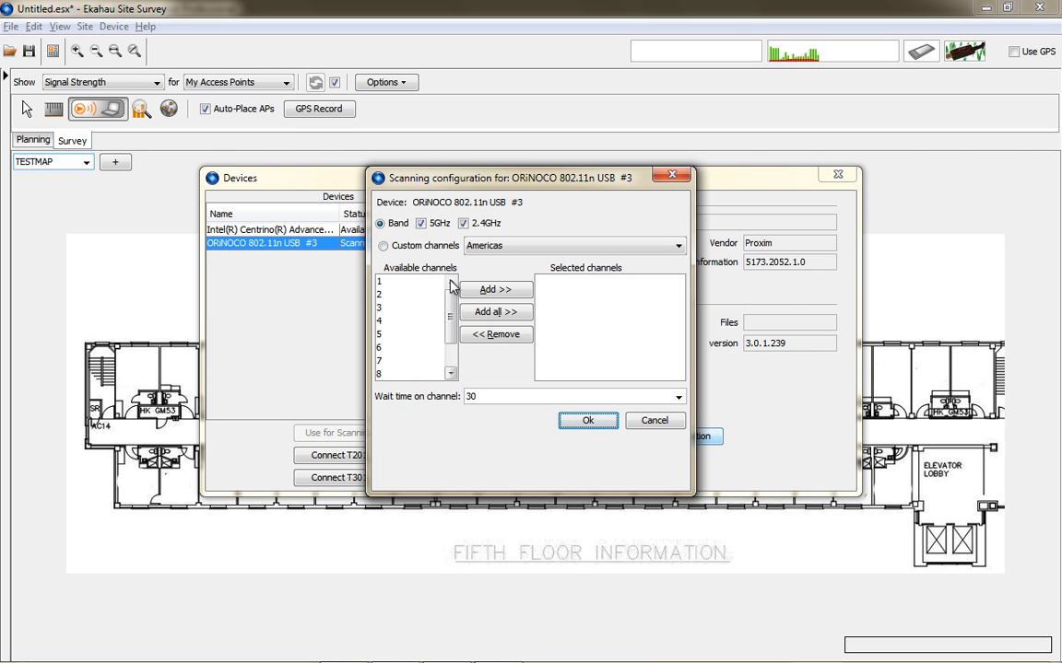
# - Examine the custom channel options and the available channel list, and return to scanning by band
pyautogui.moveTo(452, 301)
pyautogui.mouseDown()
pyautogui.moveTo(451, 347)
pyautogui.moveTo(444, 307)
pyautogui.mouseUp()
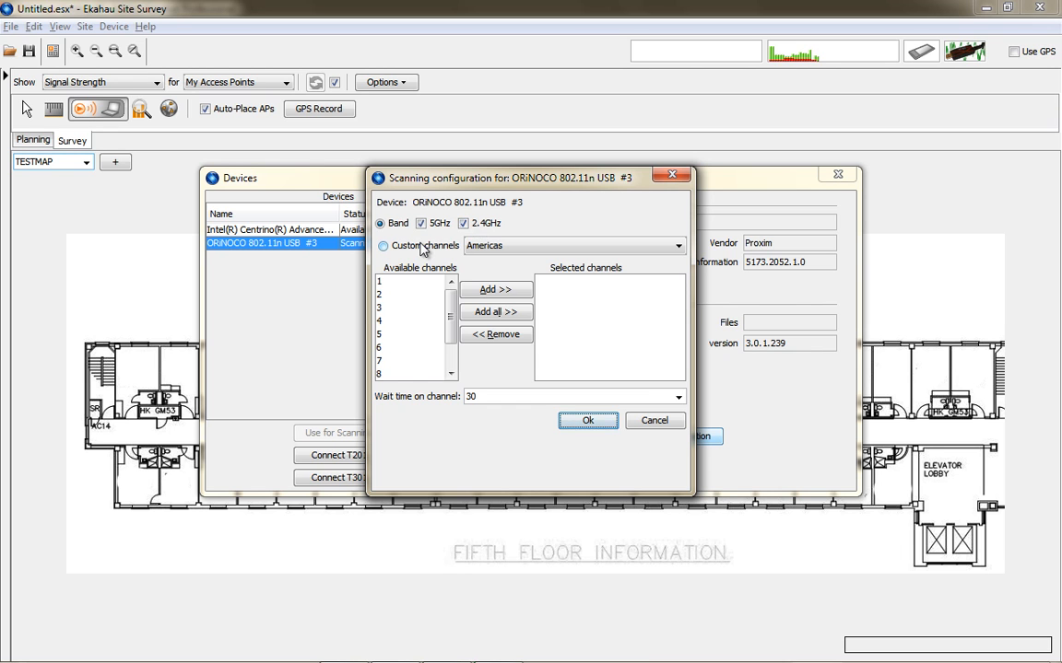
pyautogui.click(383, 245)
pyautogui.click(502, 247)
pyautogui.click(504, 247)
pyautogui.moveTo(453, 304); pyautogui.dragTo(452, 362)
pyautogui.click(381, 224)
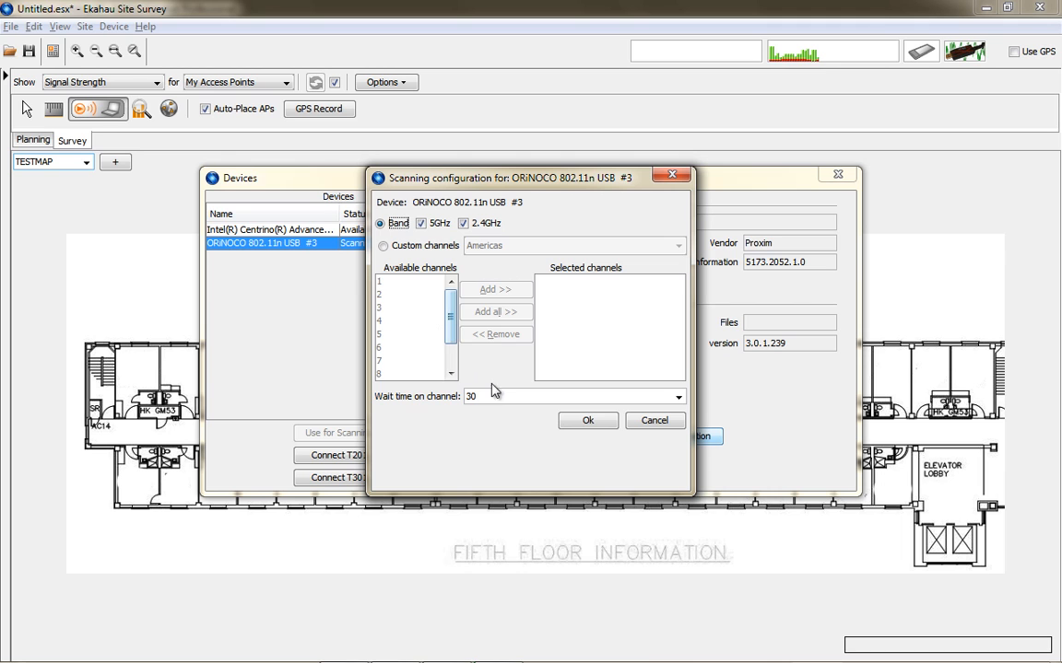
# - Review the wait time choices, keep 30 with the 5GHz and 2.4GHz bands, and confirm the adapter's scanning configuration
pyautogui.click(678, 398)
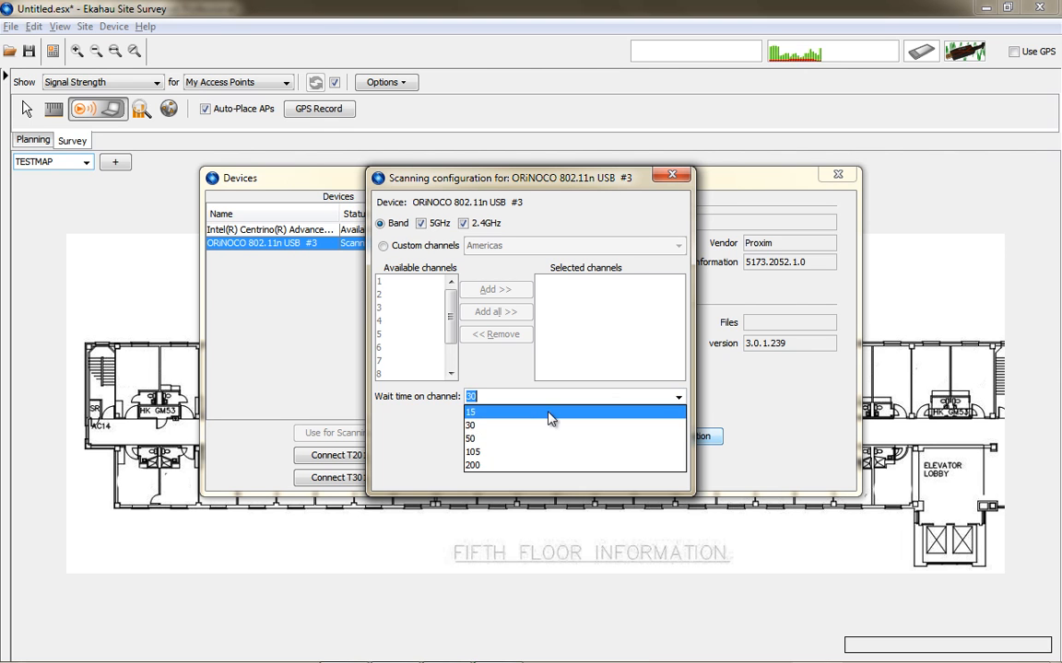
pyautogui.click(412, 442)
pyautogui.hotkey('alt', 'Tab')
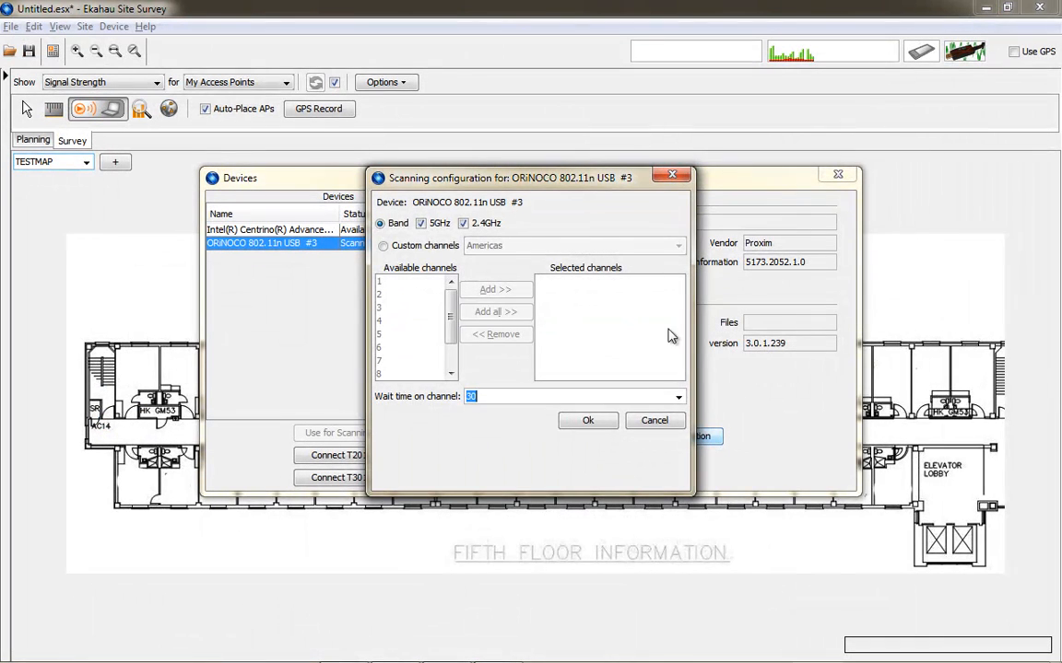
pyautogui.click(584, 420)
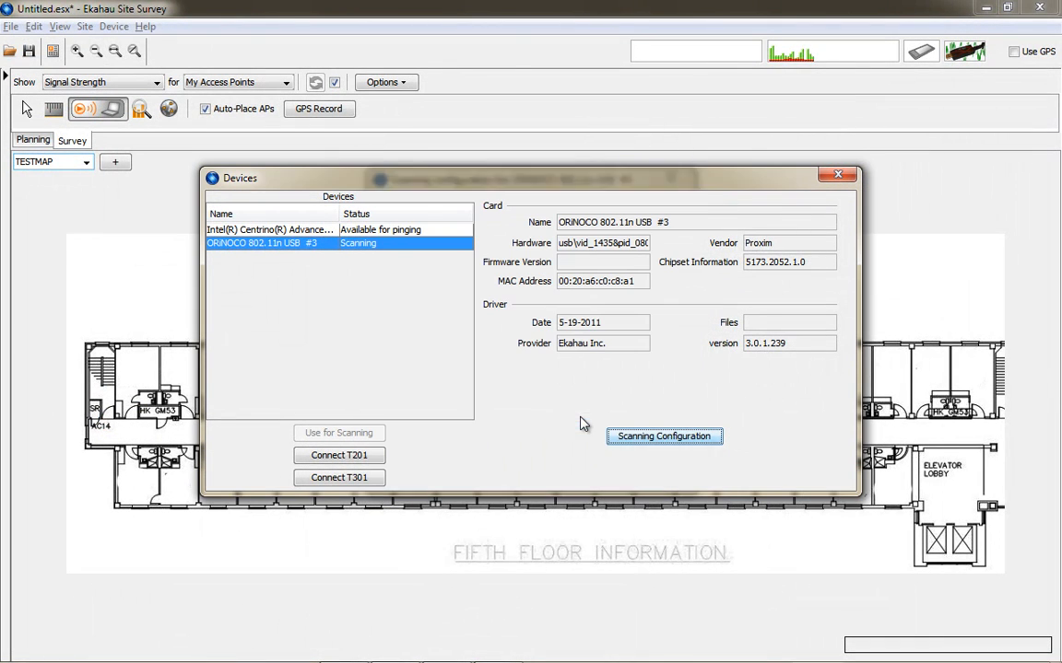
pyautogui.click(837, 177)
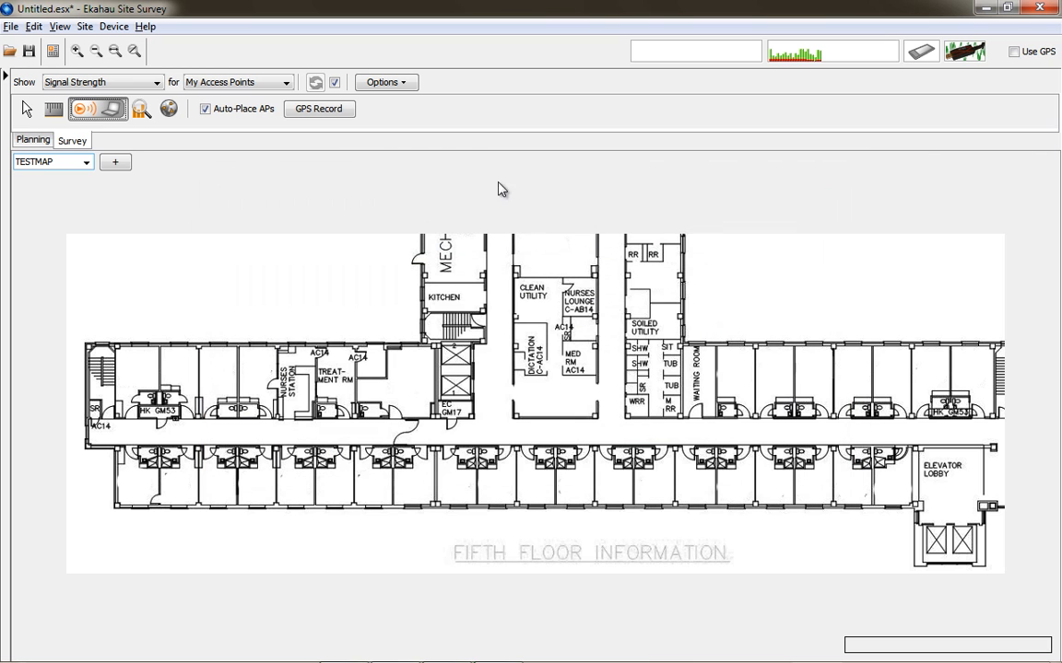
# - Start the survey at the corridor's west end and record the walk through the first room below the corridor
pyautogui.click(76, 52)
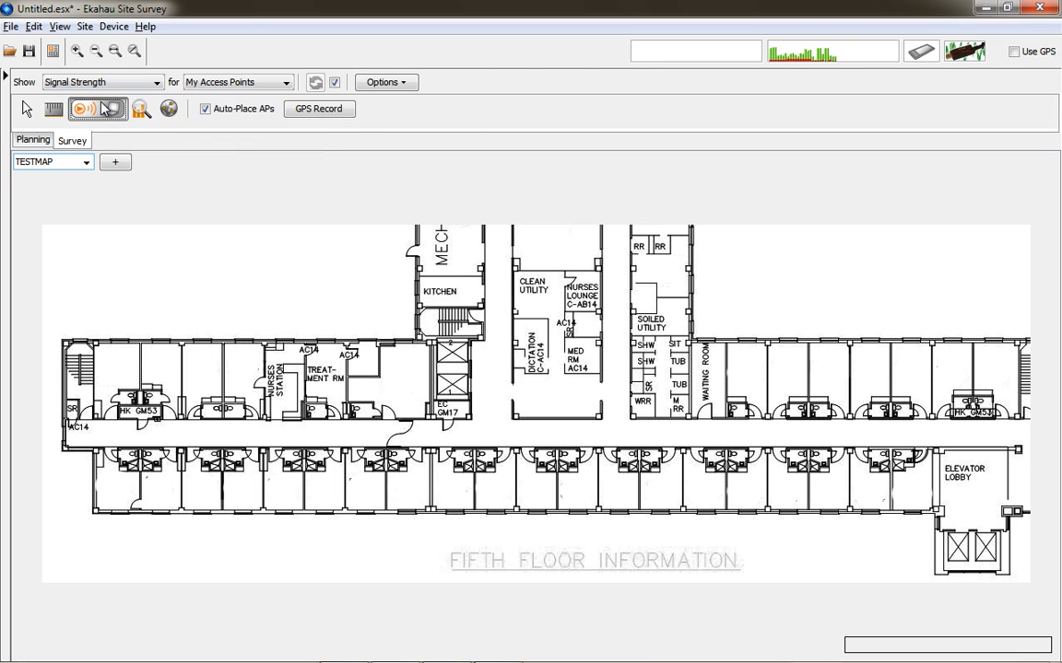
pyautogui.click(67, 438)
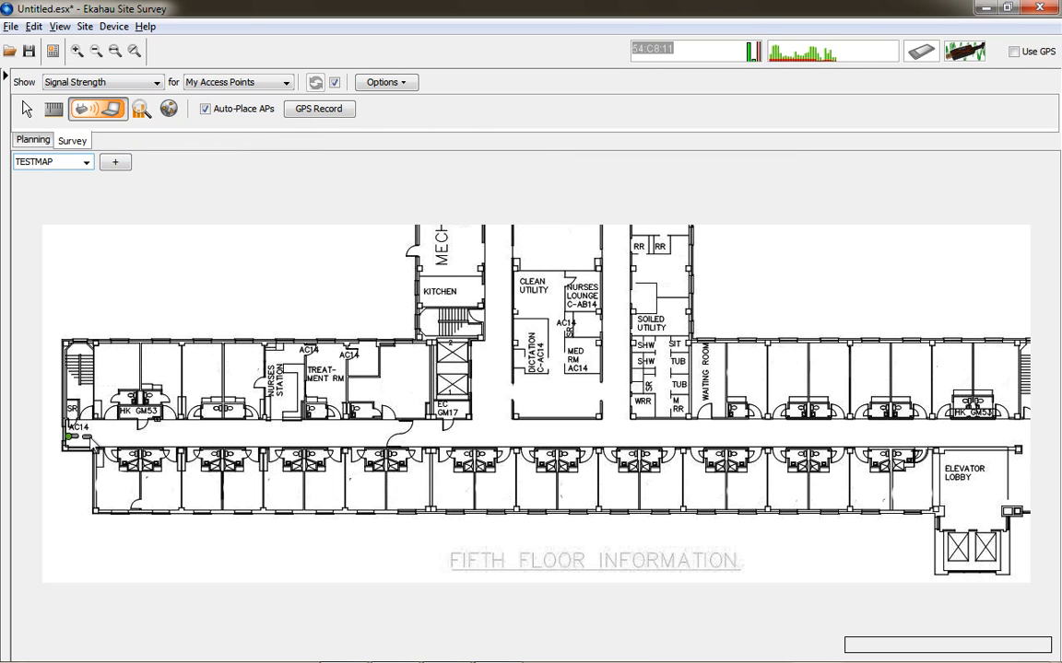
pyautogui.click(110, 438)
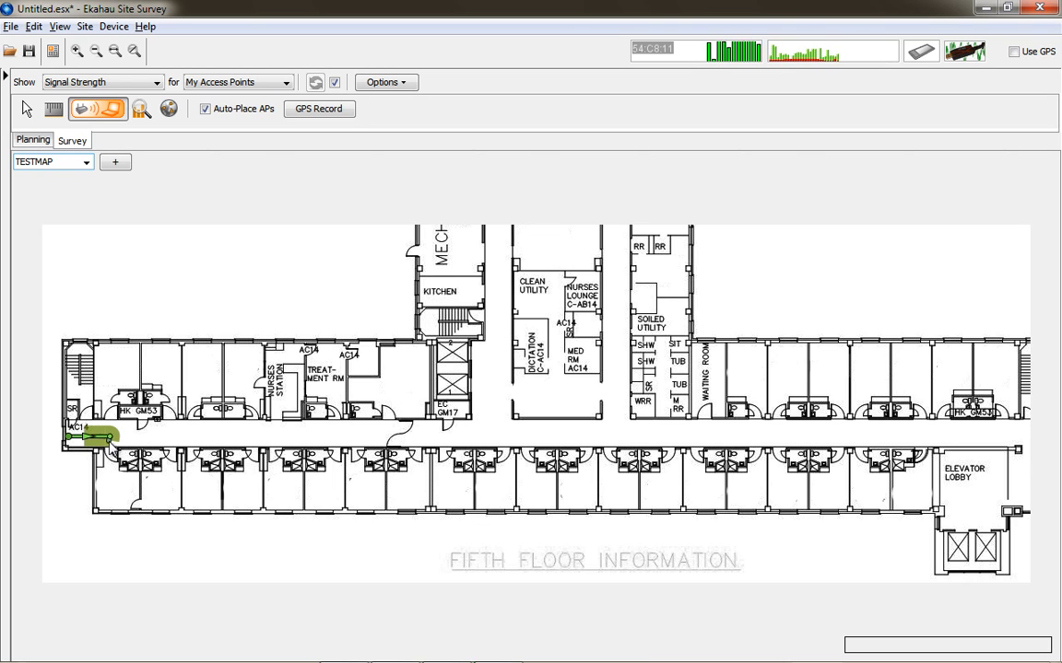
pyautogui.click(102, 506)
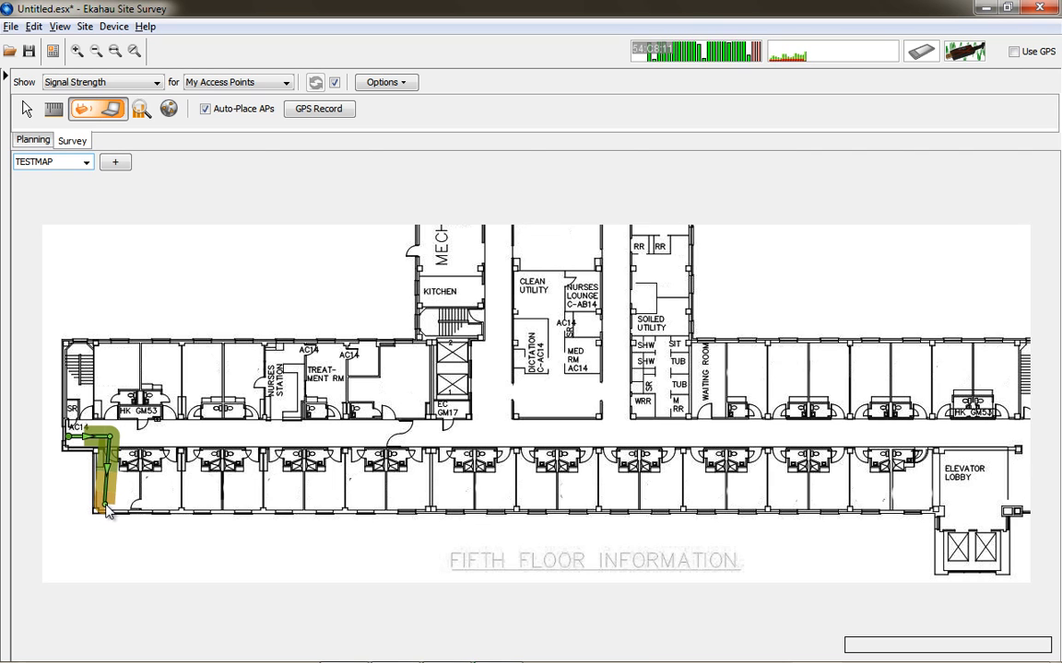
pyautogui.click(129, 506)
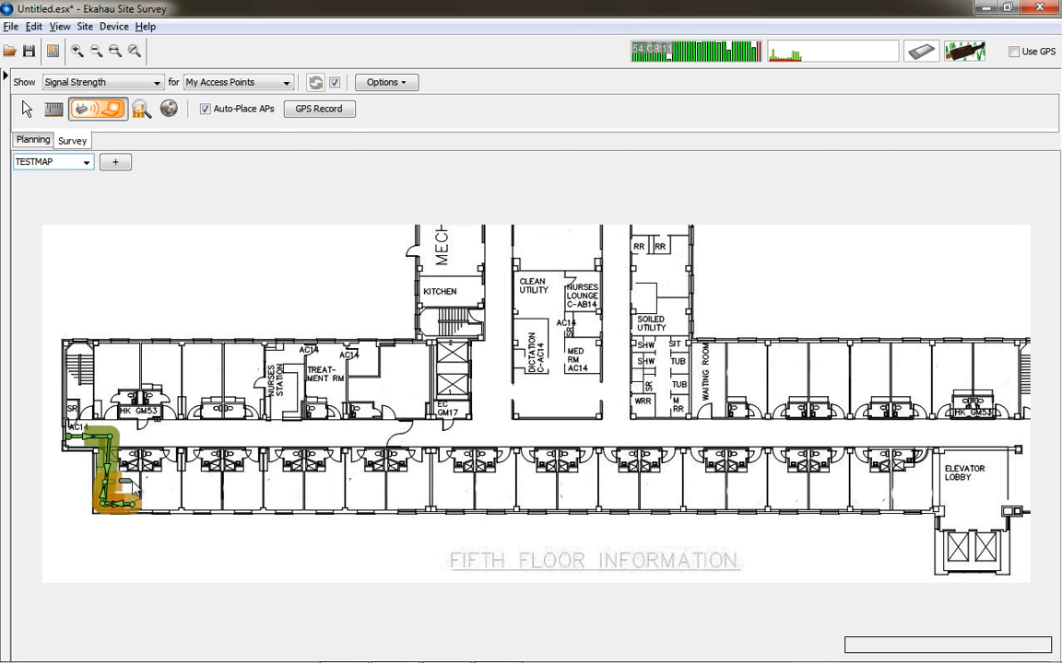
pyautogui.click(131, 481)
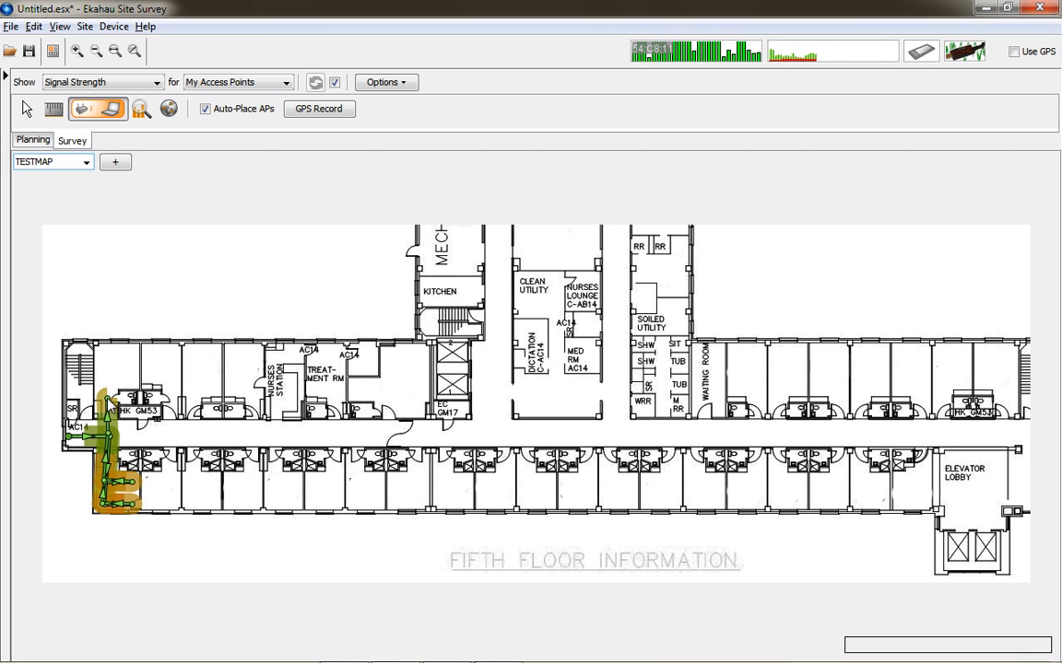
# - Record the survey walk through the first room above the corridor's west end and back out to the corridor
pyautogui.click(106, 352)
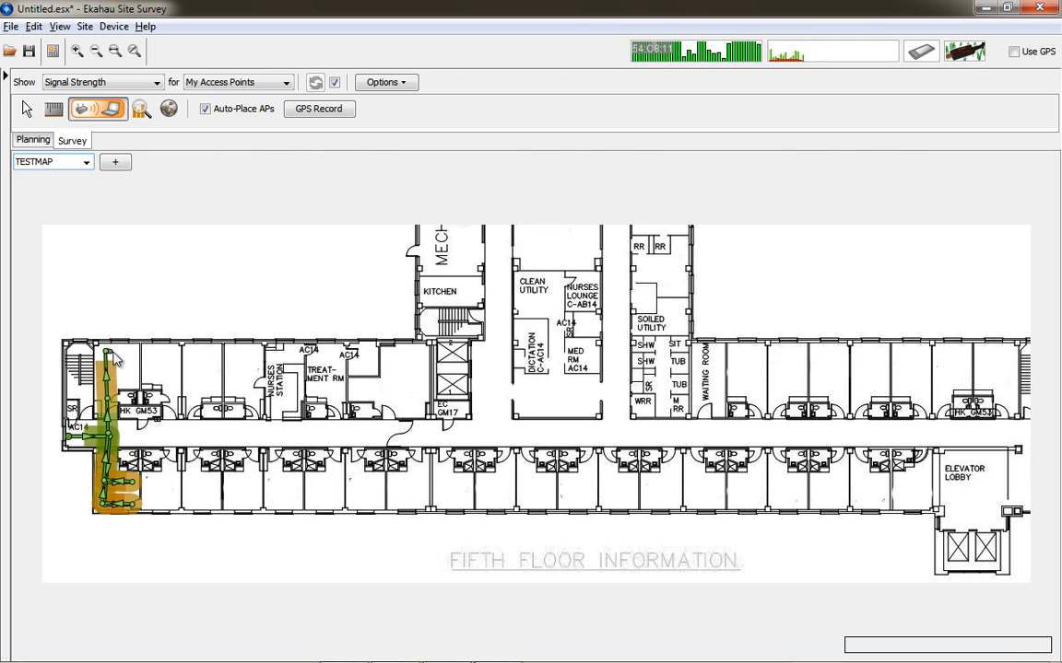
pyautogui.click(134, 352)
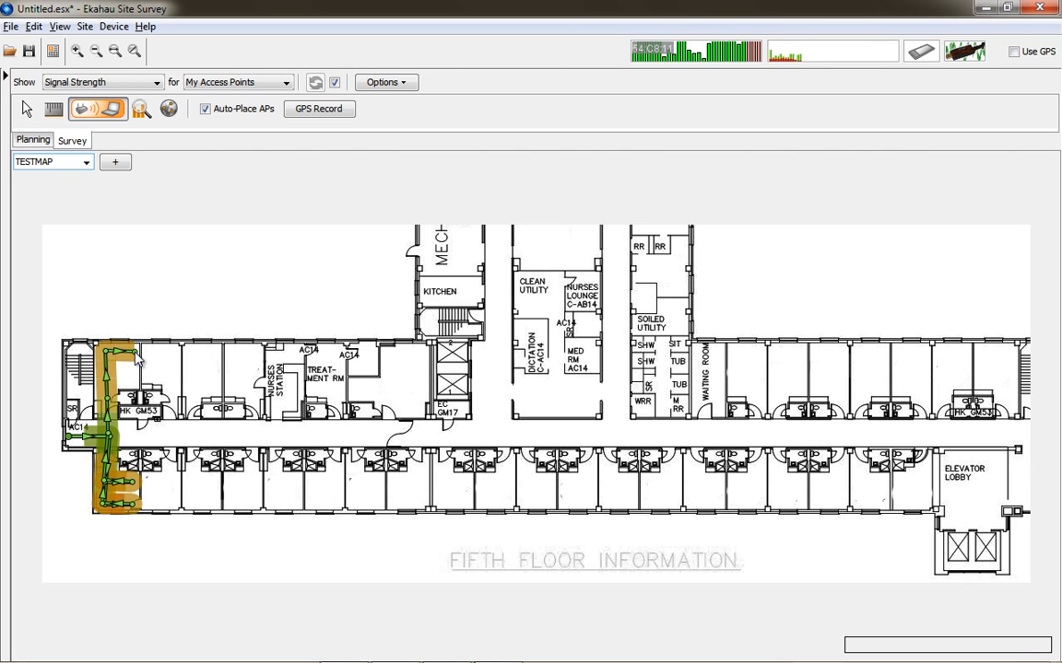
pyautogui.click(135, 370)
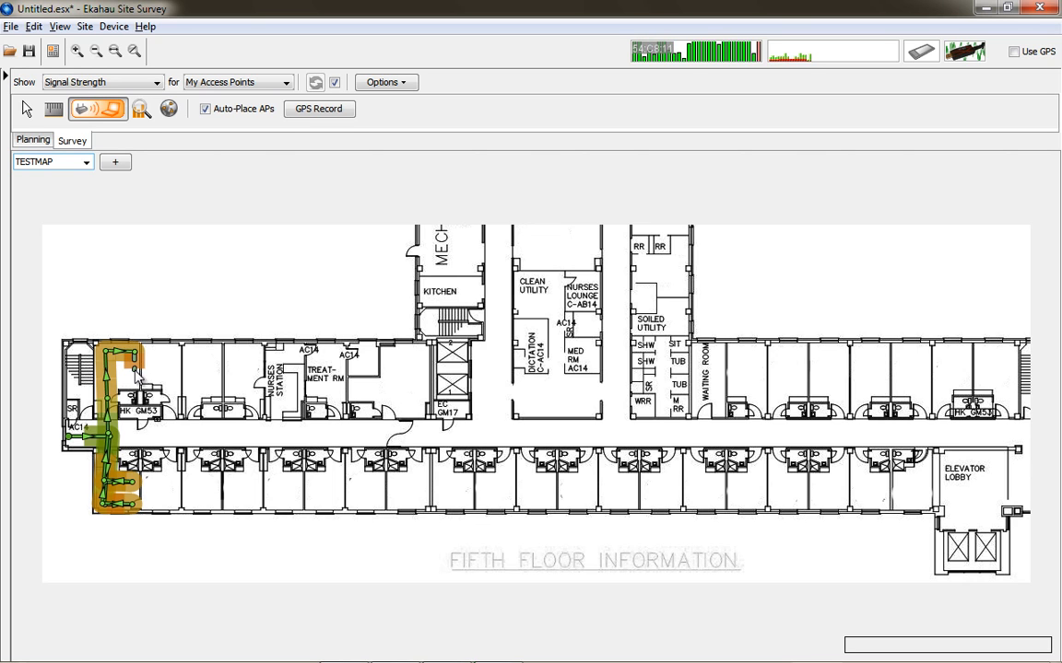
pyautogui.click(107, 371)
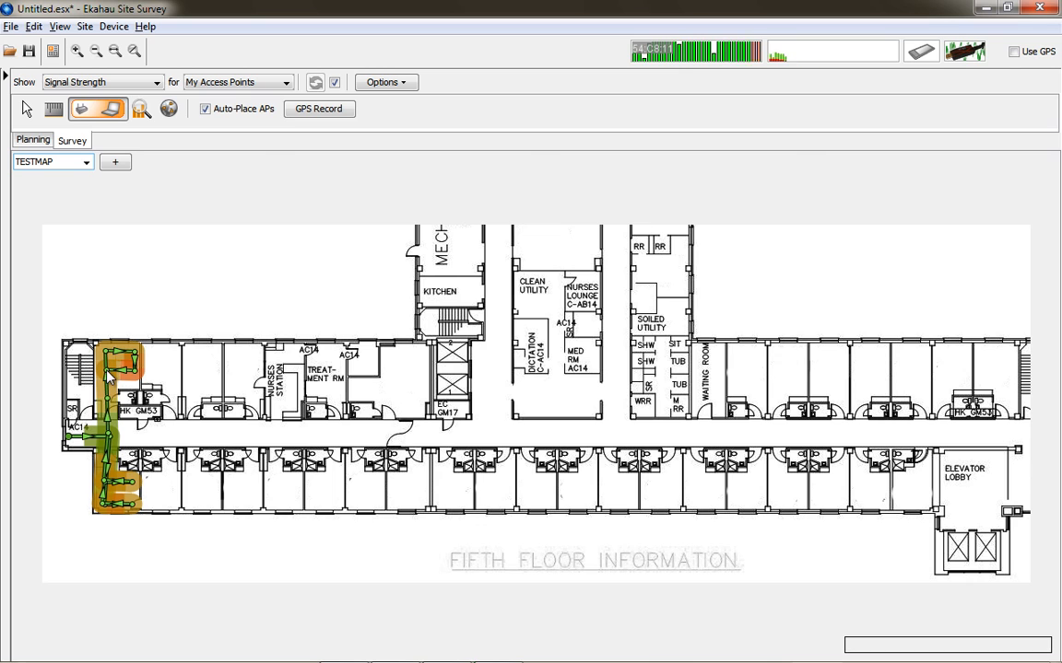
pyautogui.click(106, 436)
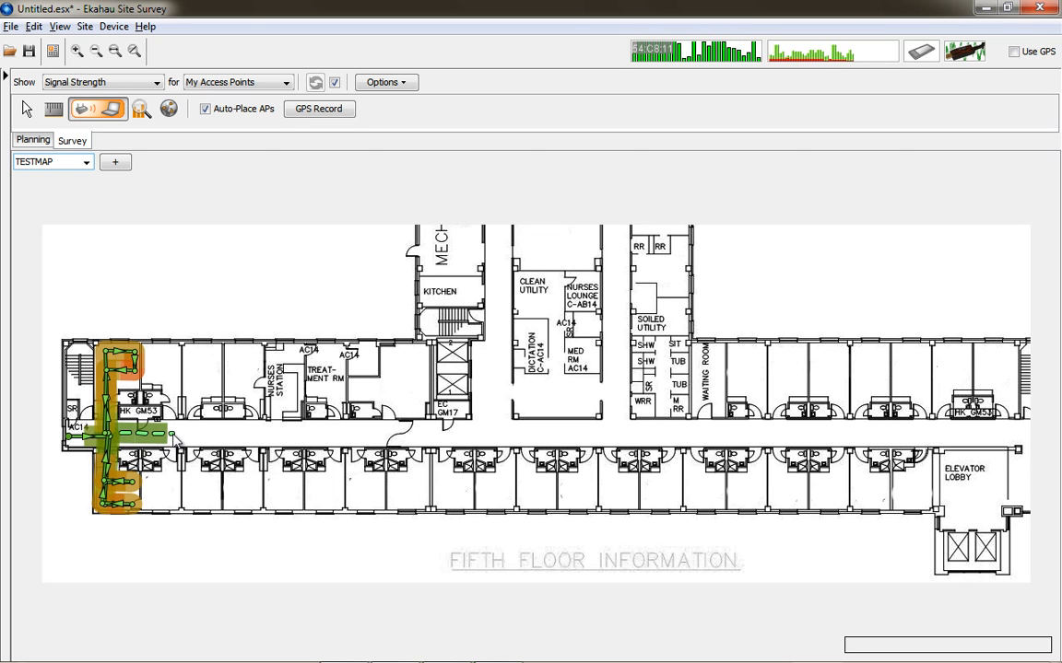
# - Continue the survey walk east along the corridor, covering the next two rooms below it
pyautogui.click(172, 438)
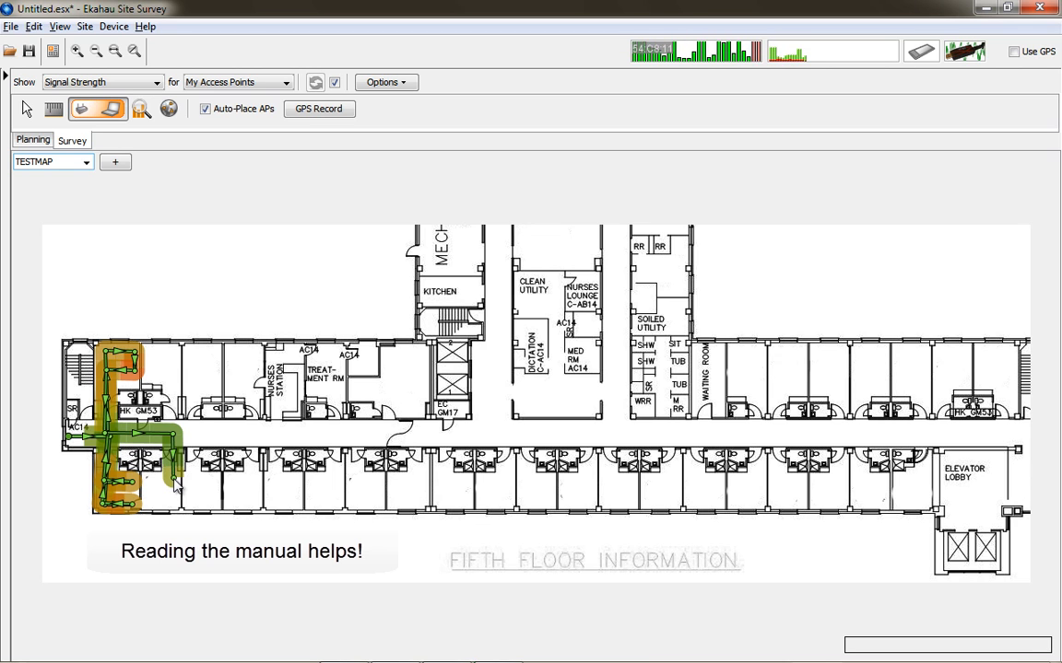
pyautogui.click(173, 479)
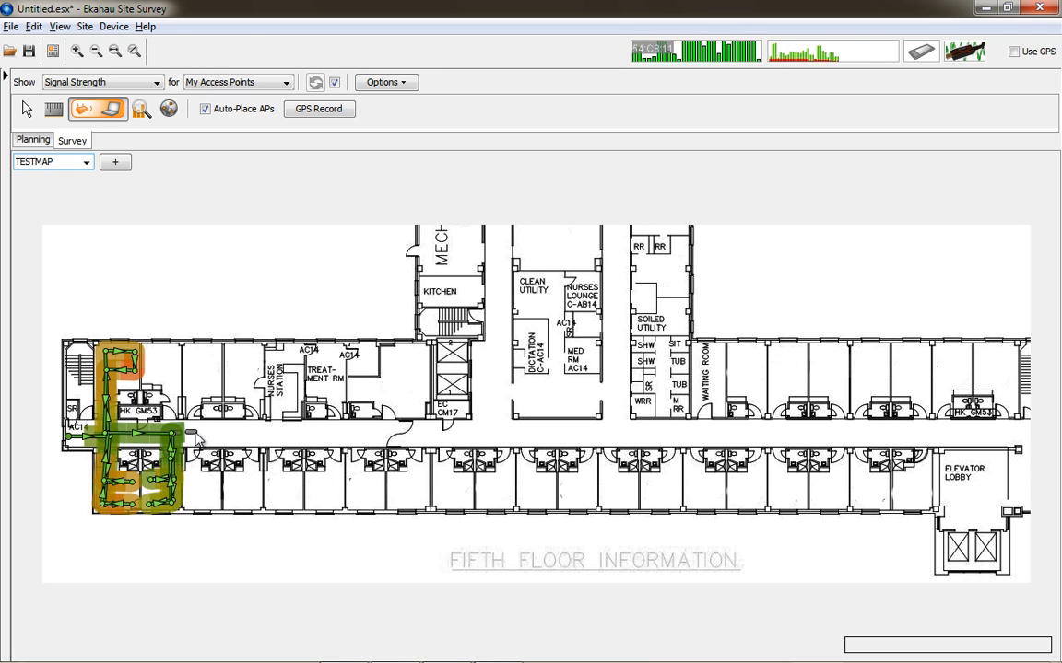
pyautogui.click(196, 434)
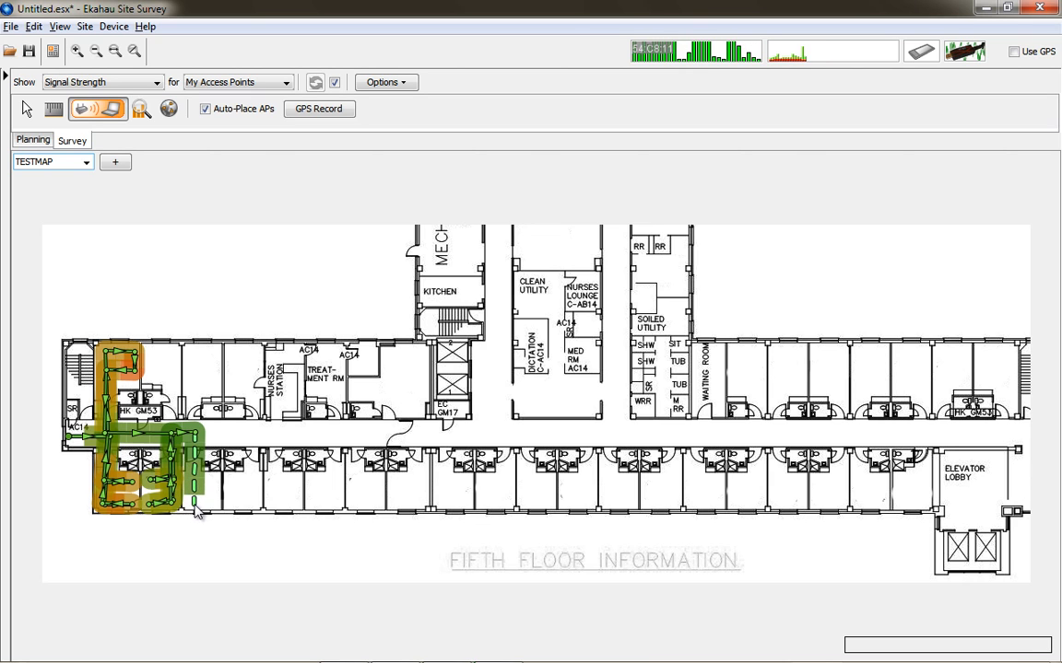
pyautogui.click(196, 509)
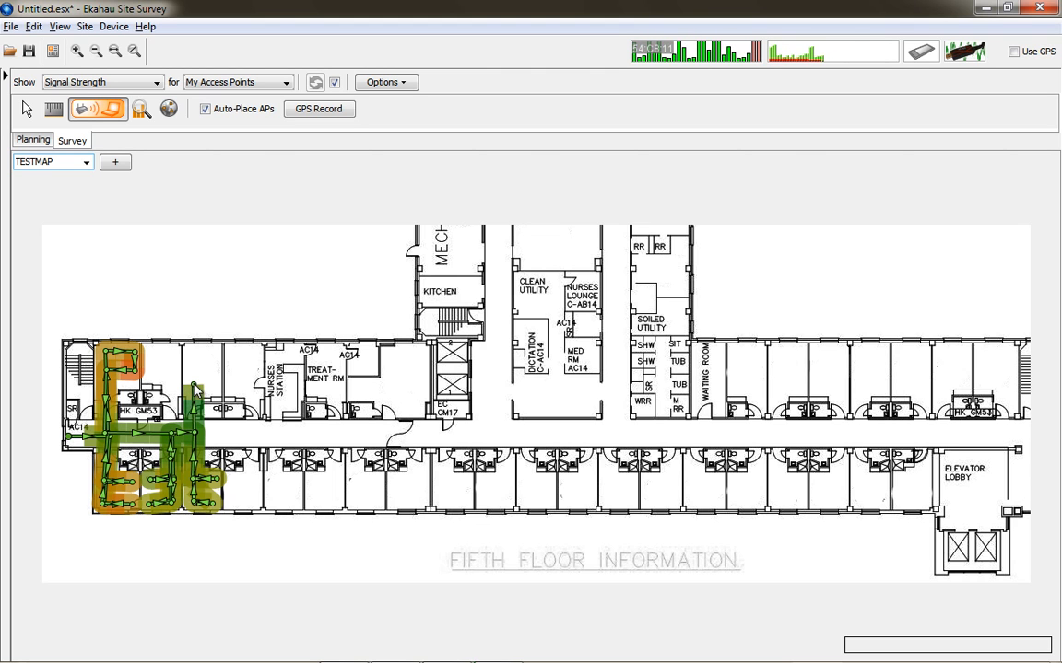
# - Record the walk through the room above the corridor west of the nurses station, and the next two rooms below the corridor
pyautogui.click(193, 355)
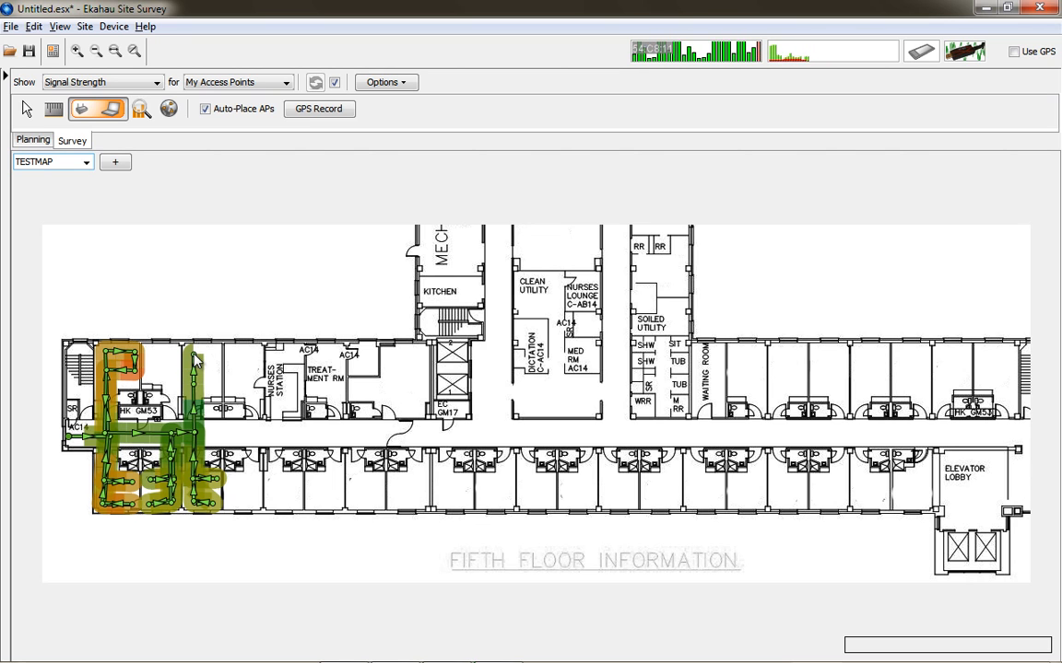
pyautogui.click(214, 356)
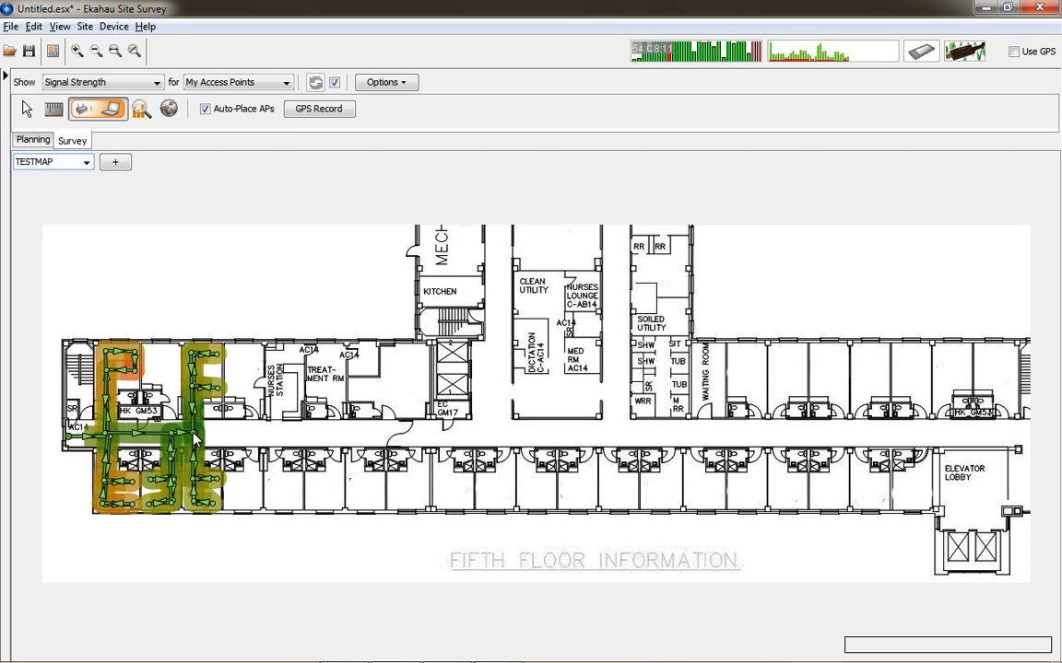
pyautogui.click(252, 438)
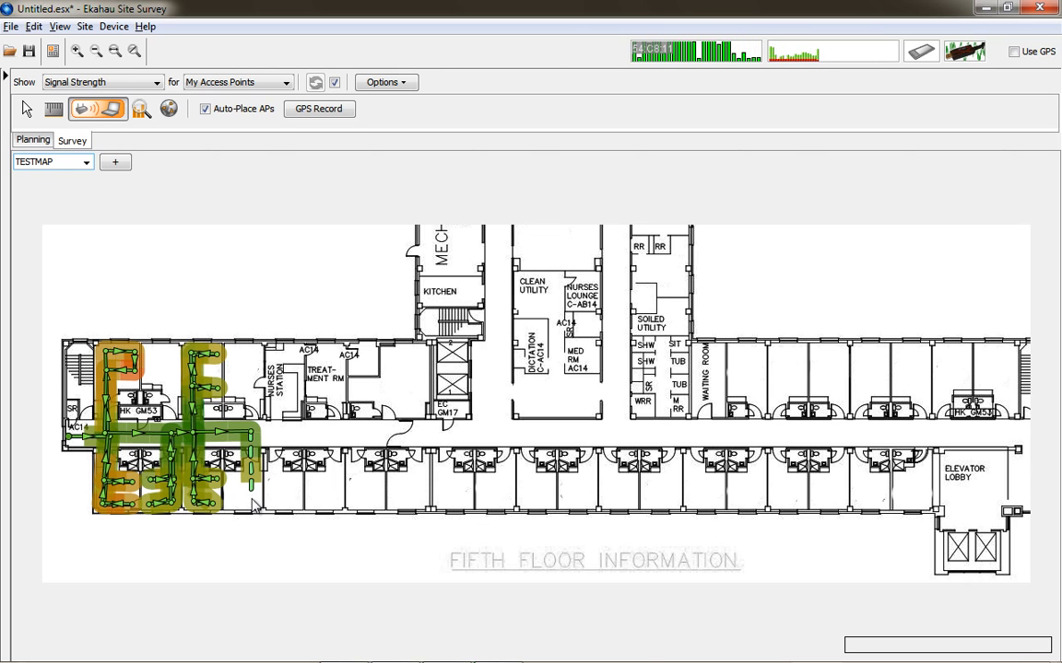
pyautogui.click(253, 504)
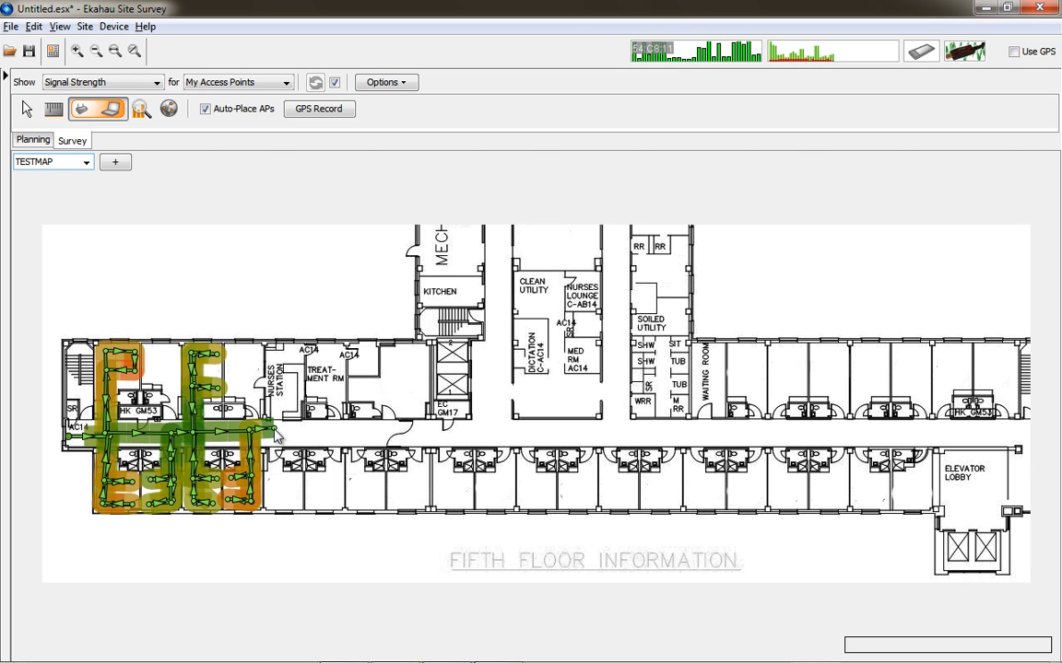
pyautogui.click(273, 485)
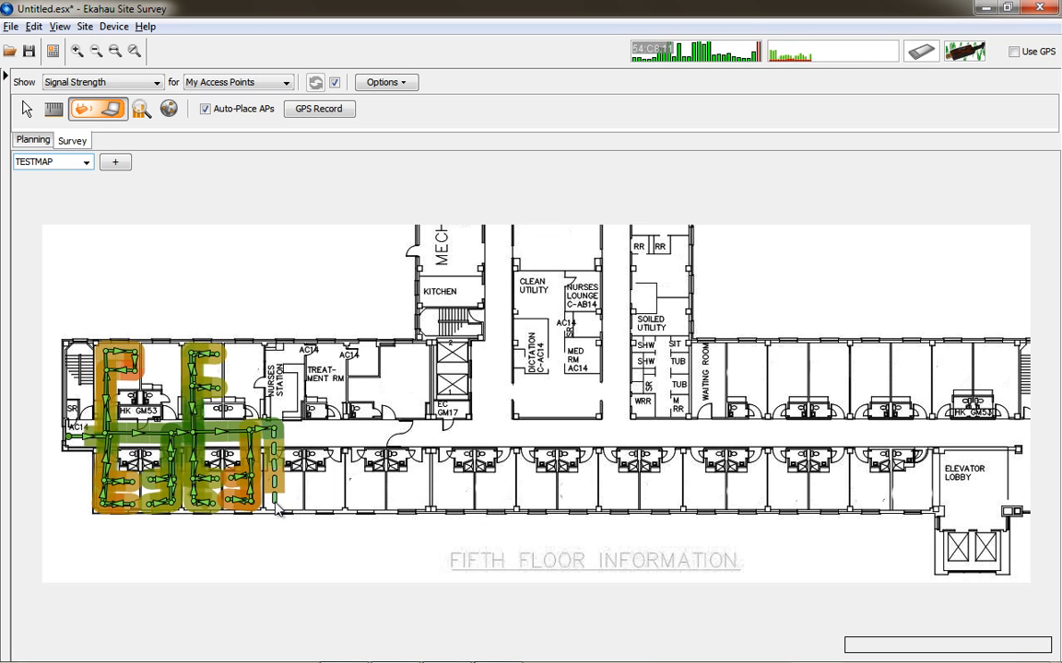
pyautogui.click(275, 512)
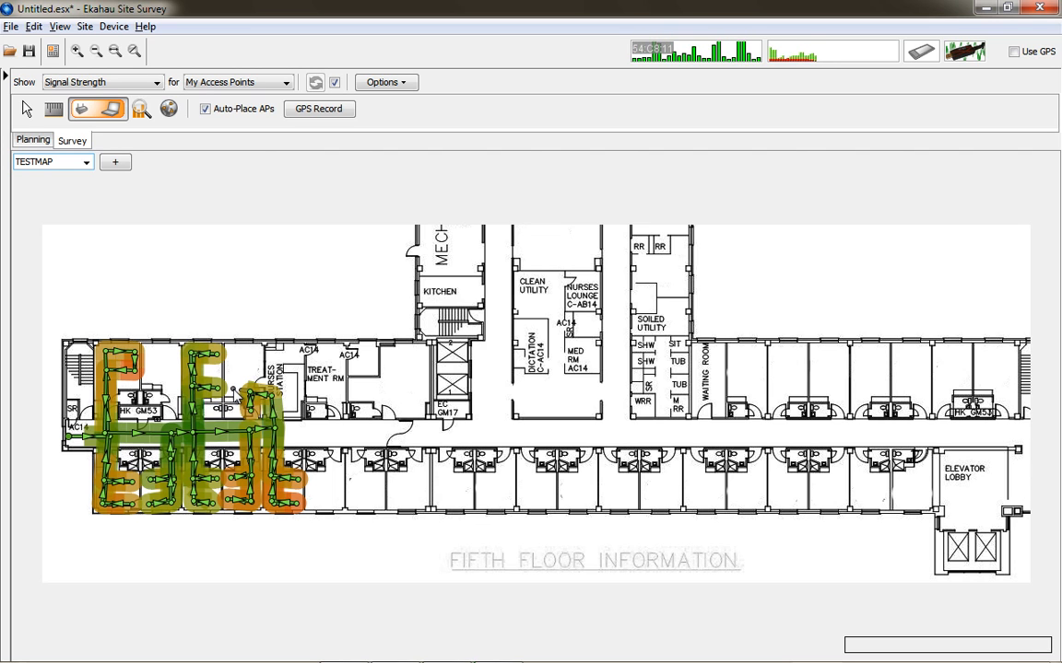
# - Record the walk back and forth between the nurses station and the room just west of it
pyautogui.click(231, 389)
pyautogui.click(249, 390)
pyautogui.click(268, 394)
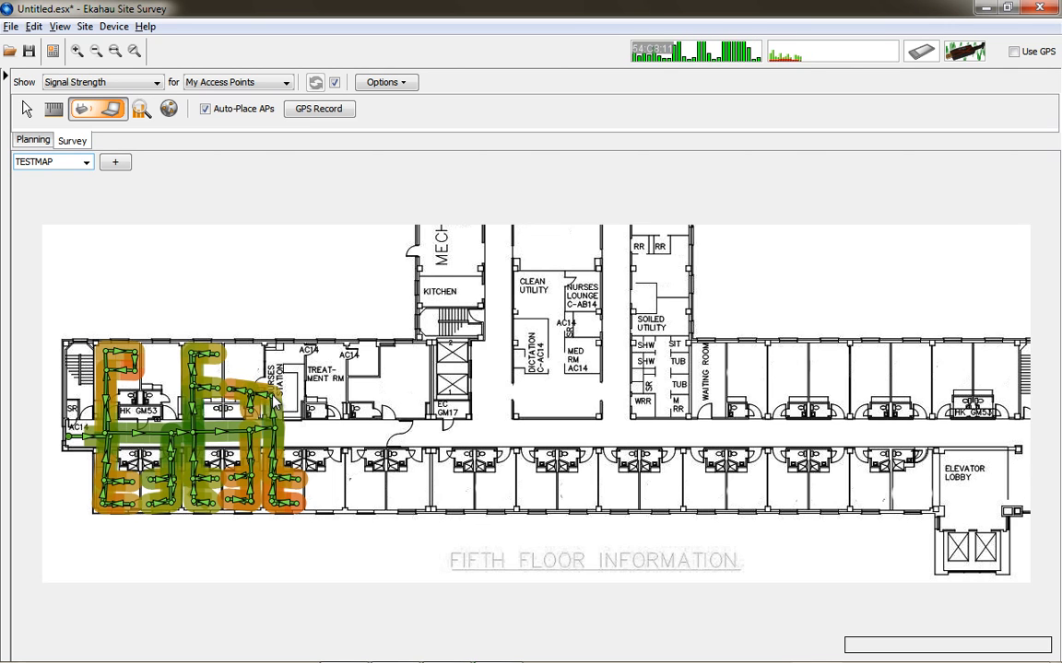
pyautogui.click(272, 397)
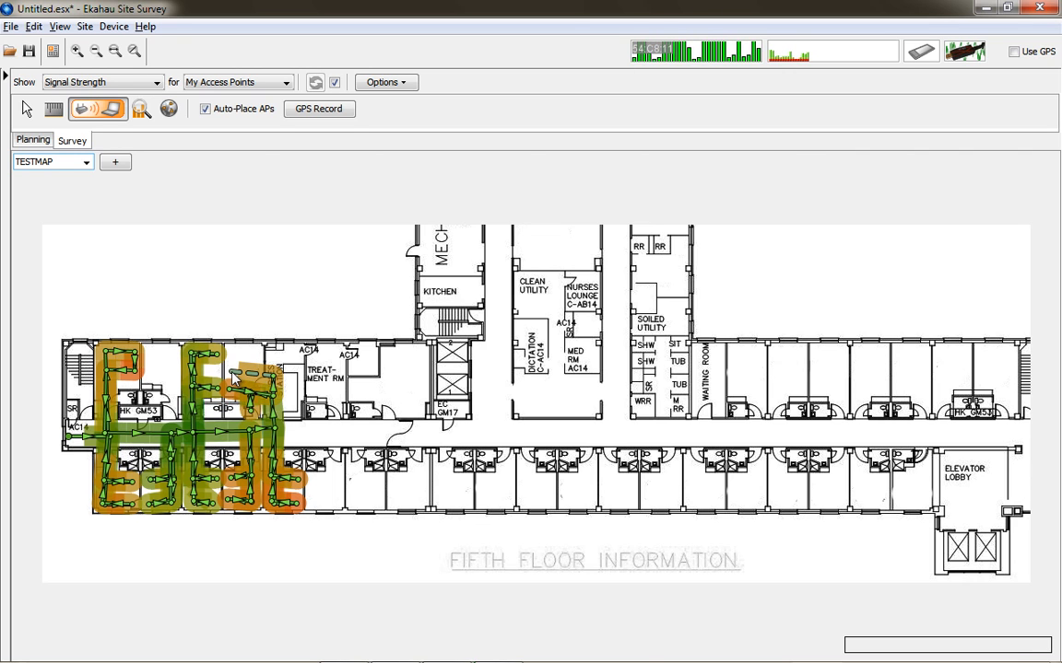
pyautogui.click(229, 377)
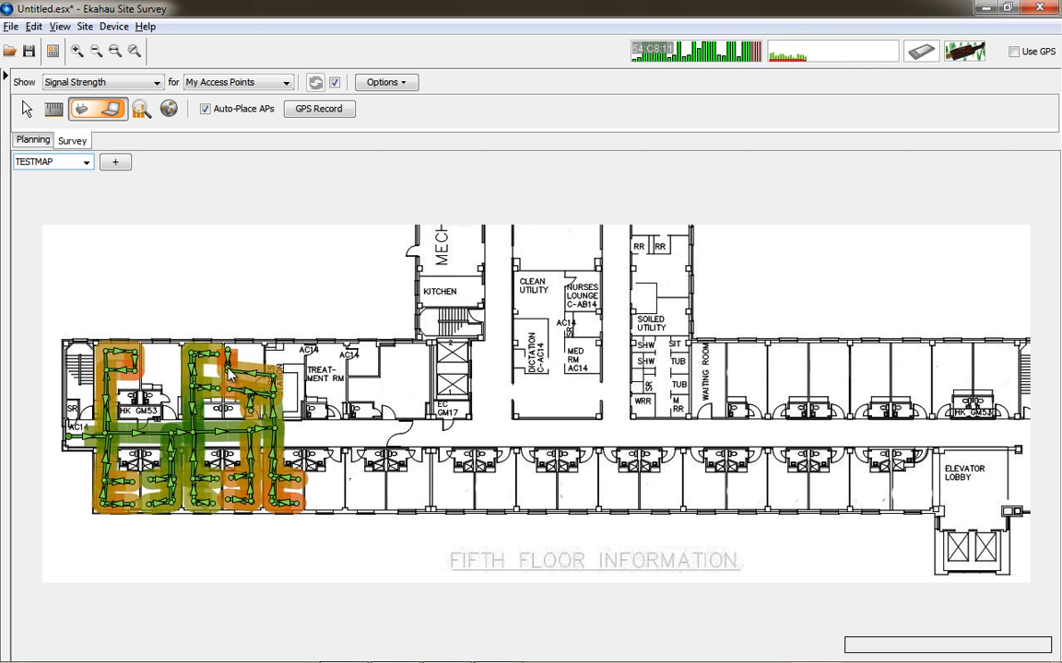
pyautogui.click(275, 378)
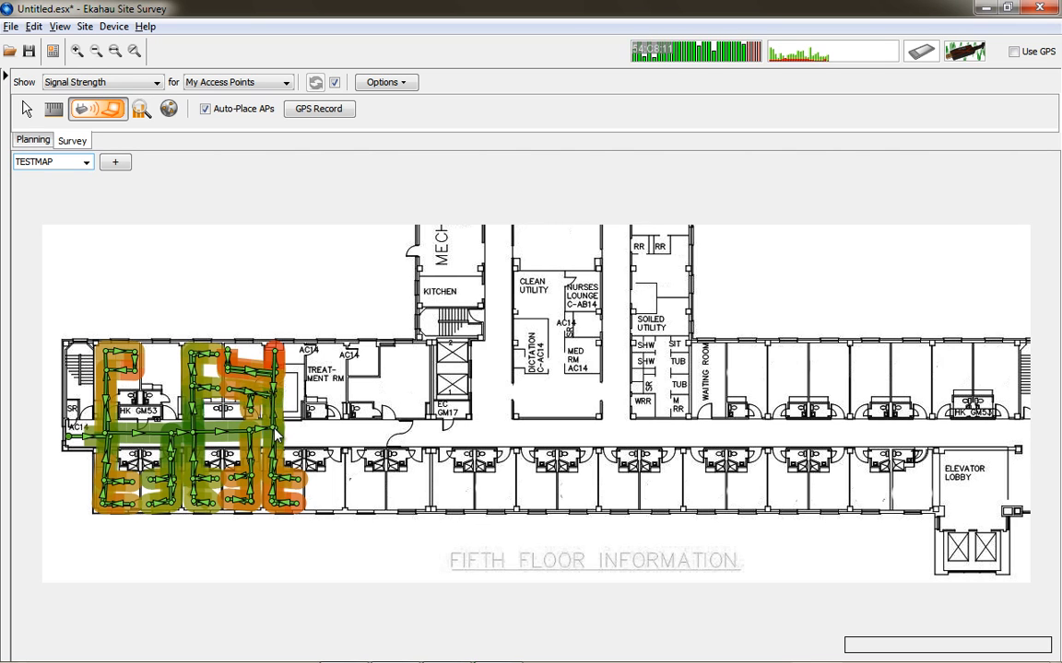
# - Extend the walk along the corridor and the next rooms below it, and end the survey at the corridor's double doors
pyautogui.click(339, 436)
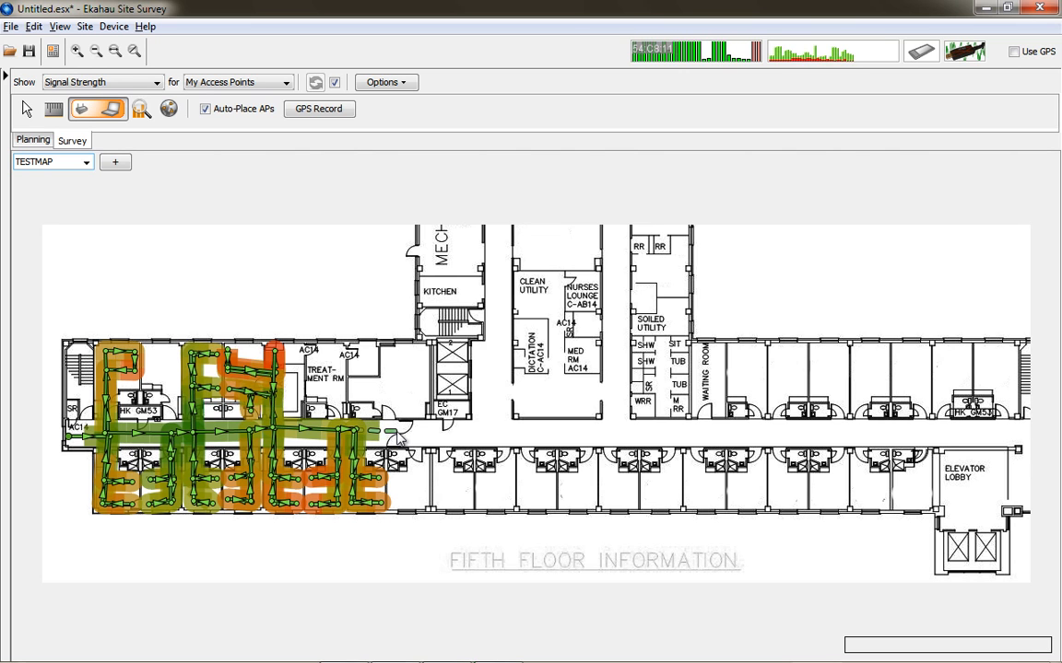
pyautogui.click(398, 435)
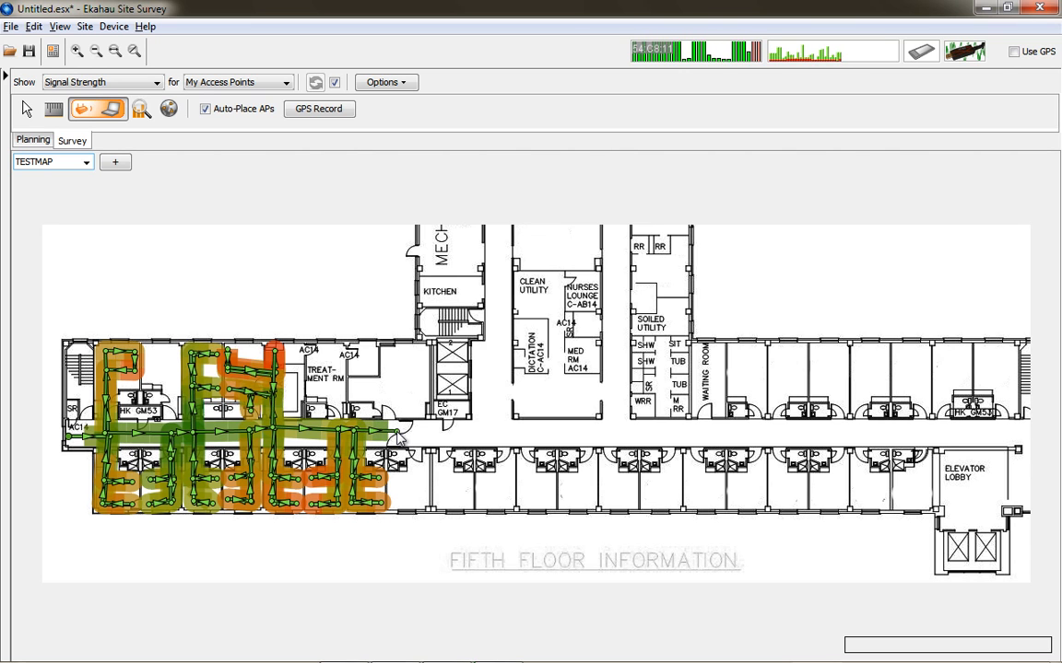
pyautogui.rightClick(397, 432)
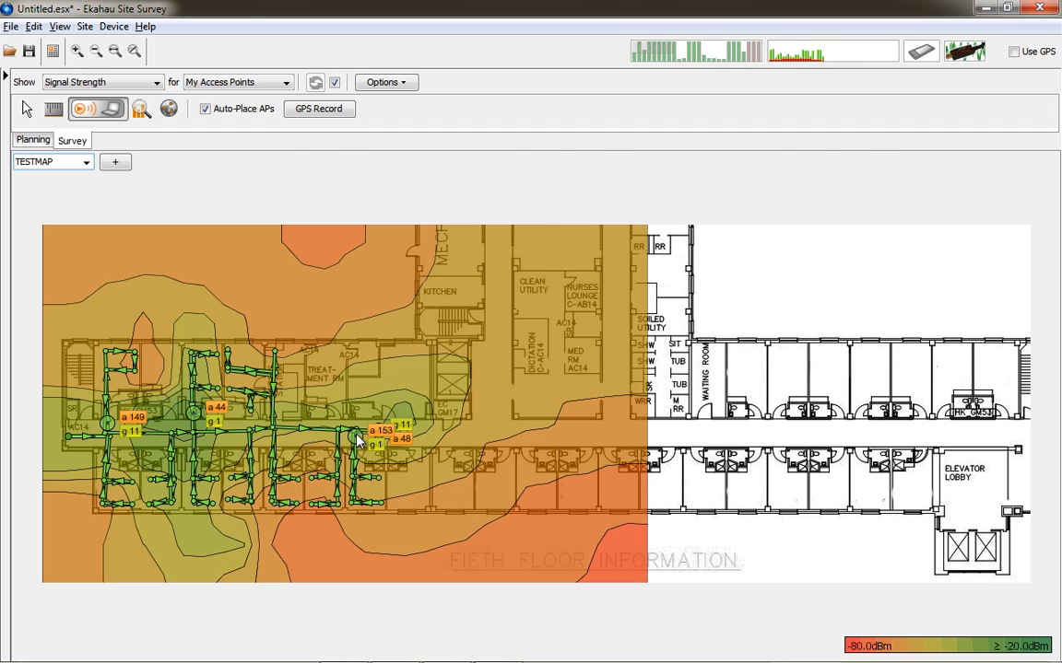
# - Examine the signal strength heatmap near the placed access points, comparing All Access Points with My Access Points
pyautogui.moveTo(358, 440)
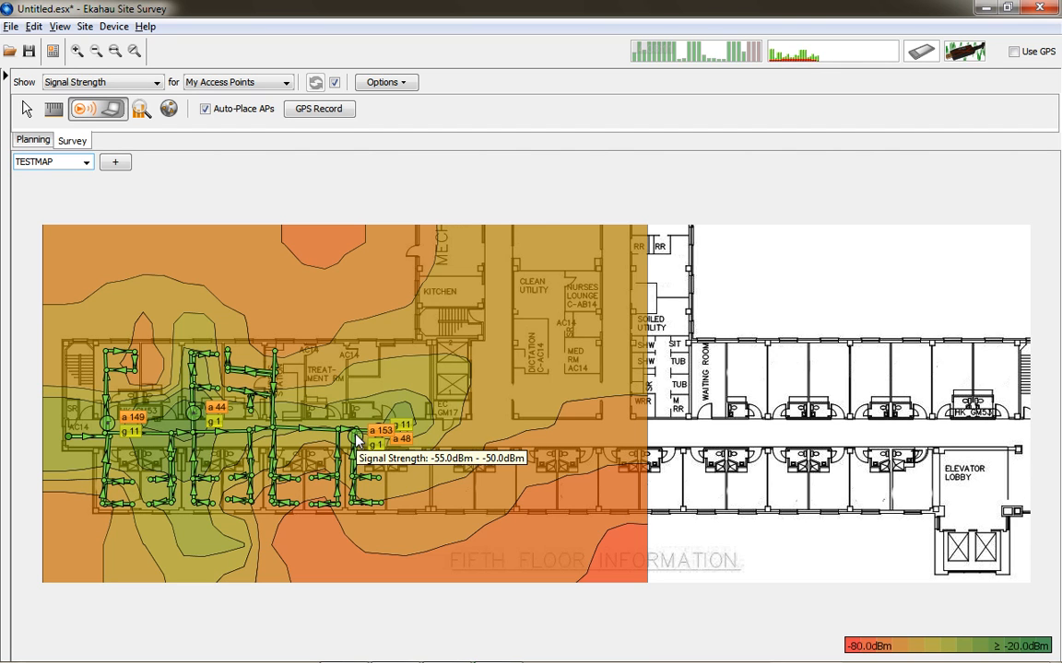
pyautogui.click(280, 85)
pyautogui.click(274, 98)
pyautogui.click(277, 85)
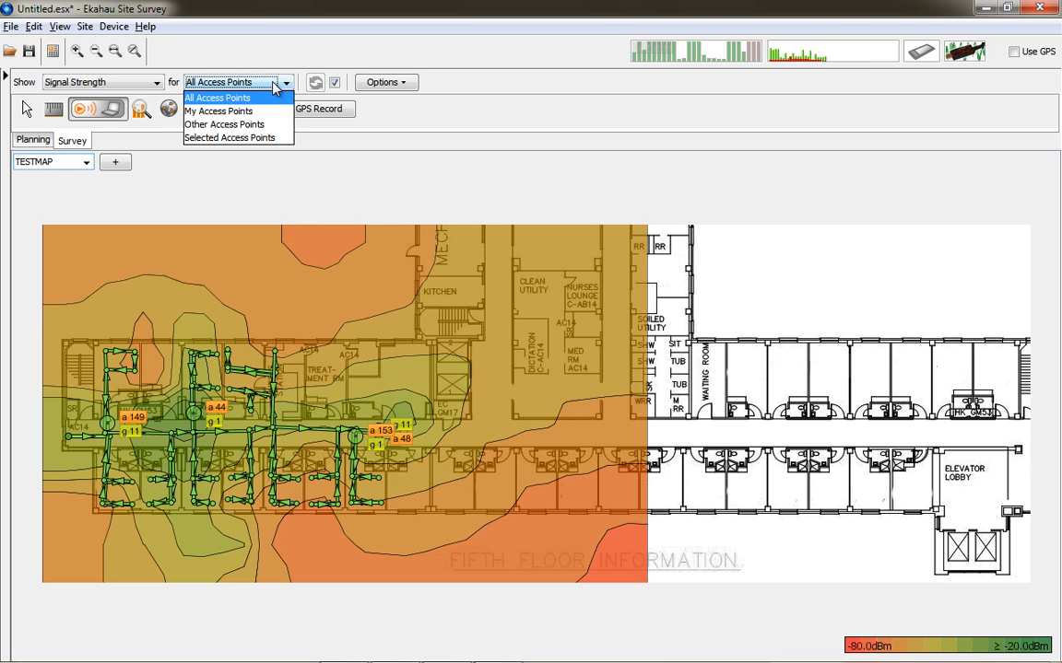
pyautogui.click(273, 109)
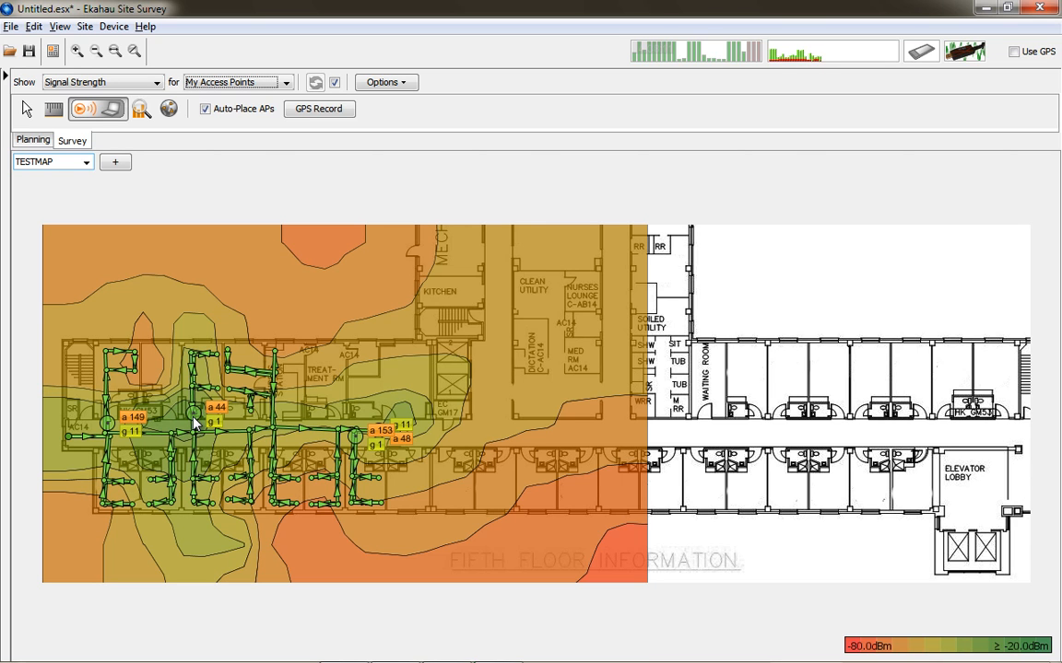
pyautogui.moveTo(197, 425)
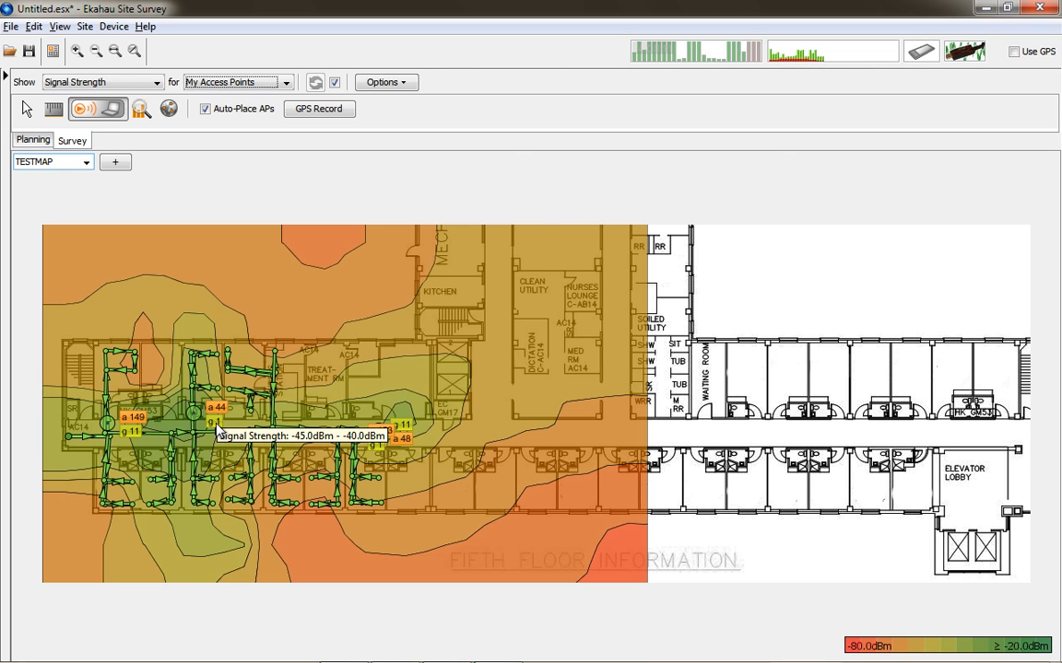
# - Examine the Data Rate and Interference/Noise heatmaps along the surveyed corridor for My Access Points
pyautogui.click(108, 82)
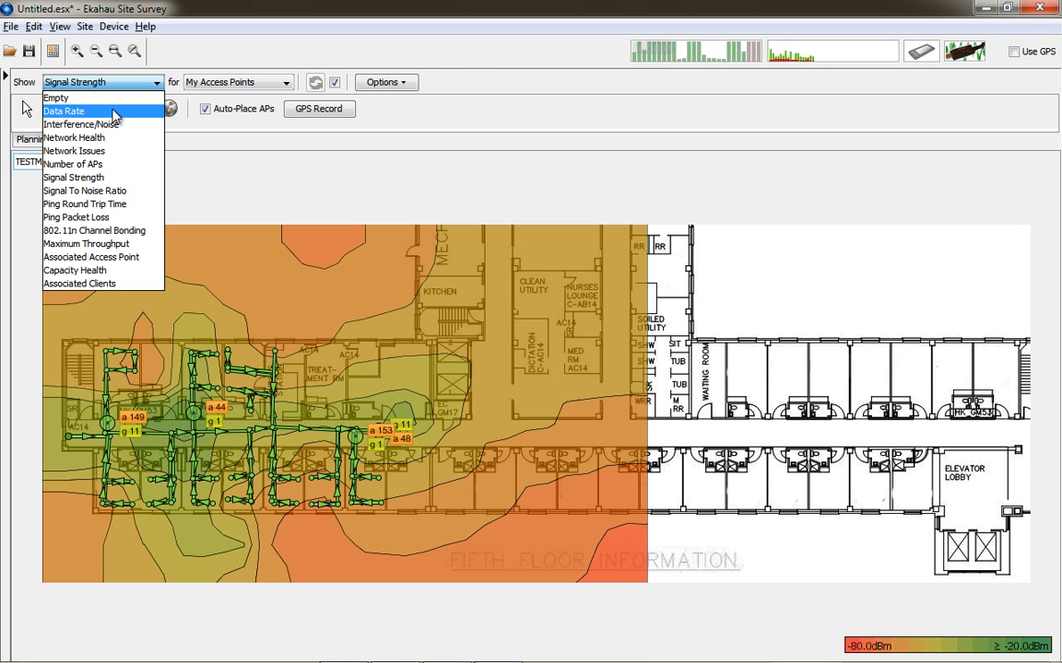
pyautogui.click(115, 111)
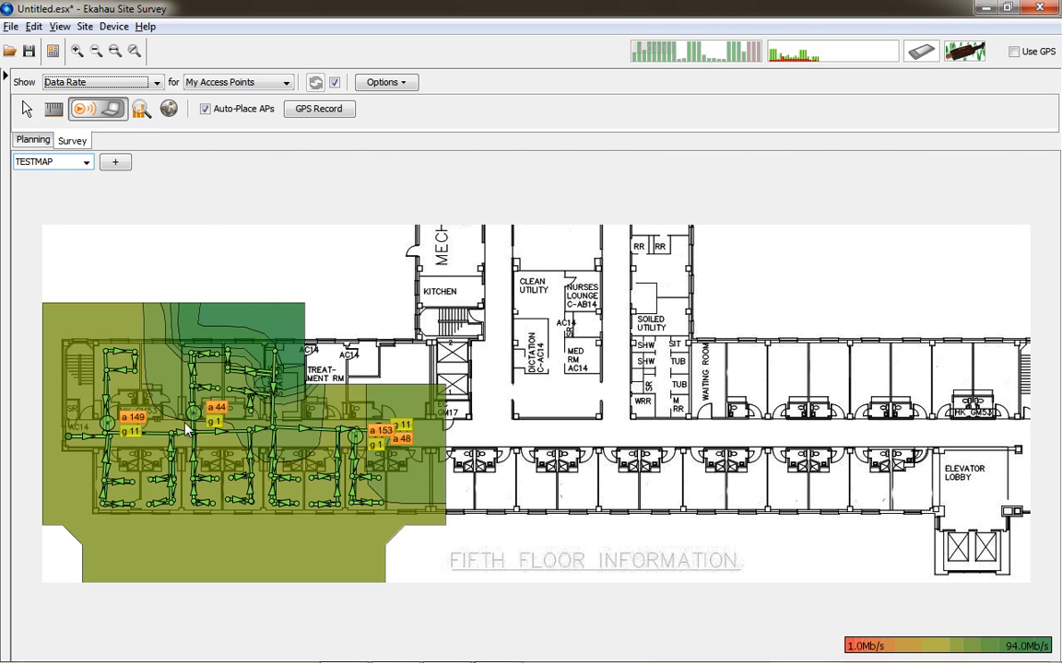
pyautogui.moveTo(189, 422)
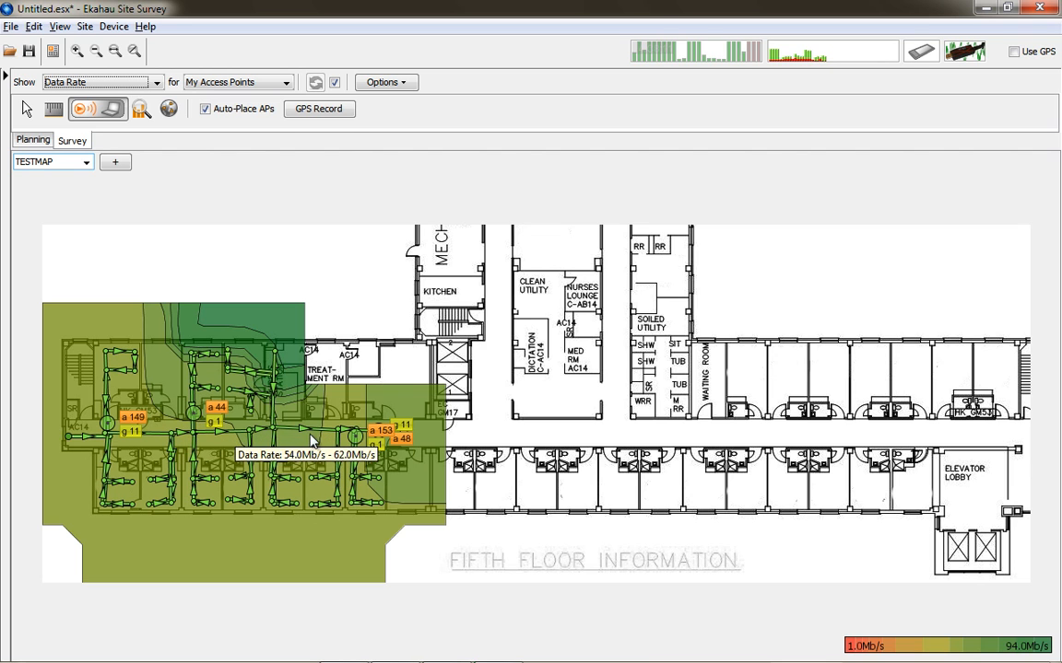
pyautogui.click(138, 82)
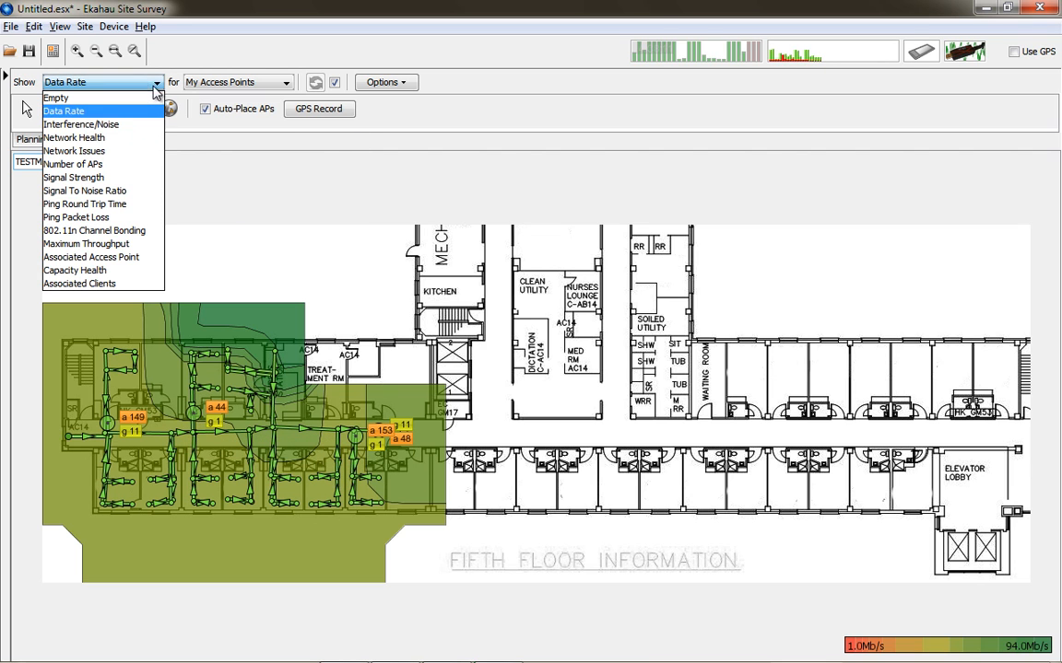
pyautogui.click(129, 123)
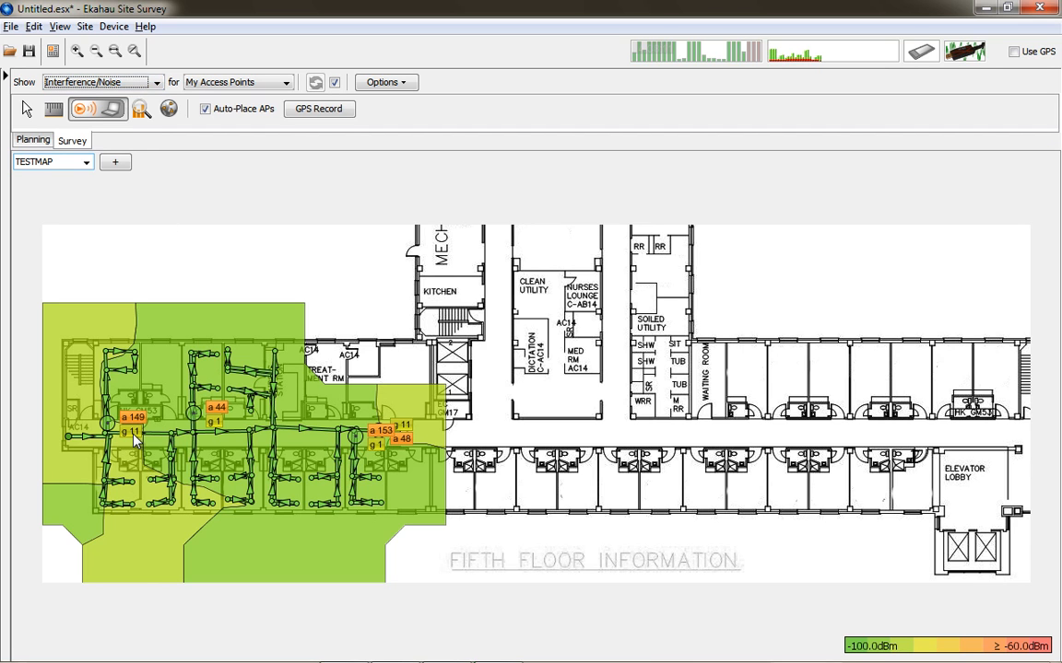
pyautogui.moveTo(137, 442)
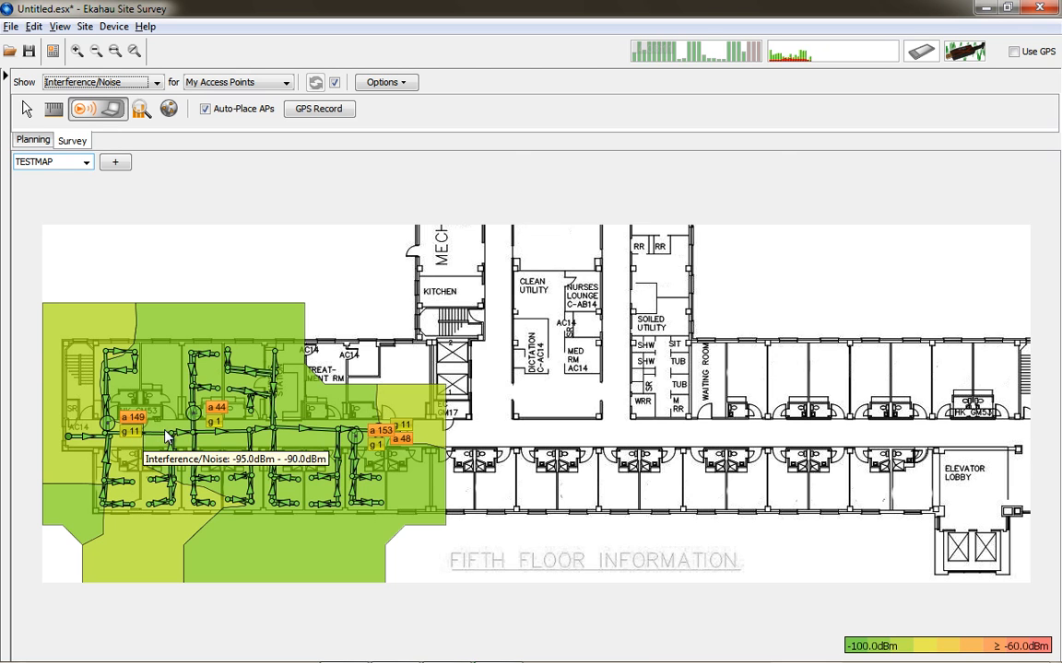
# - Show the Network Health map for My Access Points and evaluate it against the Healthcare (Voice + Ekahau RTLS) requirement
pyautogui.click(120, 83)
pyautogui.click(120, 138)
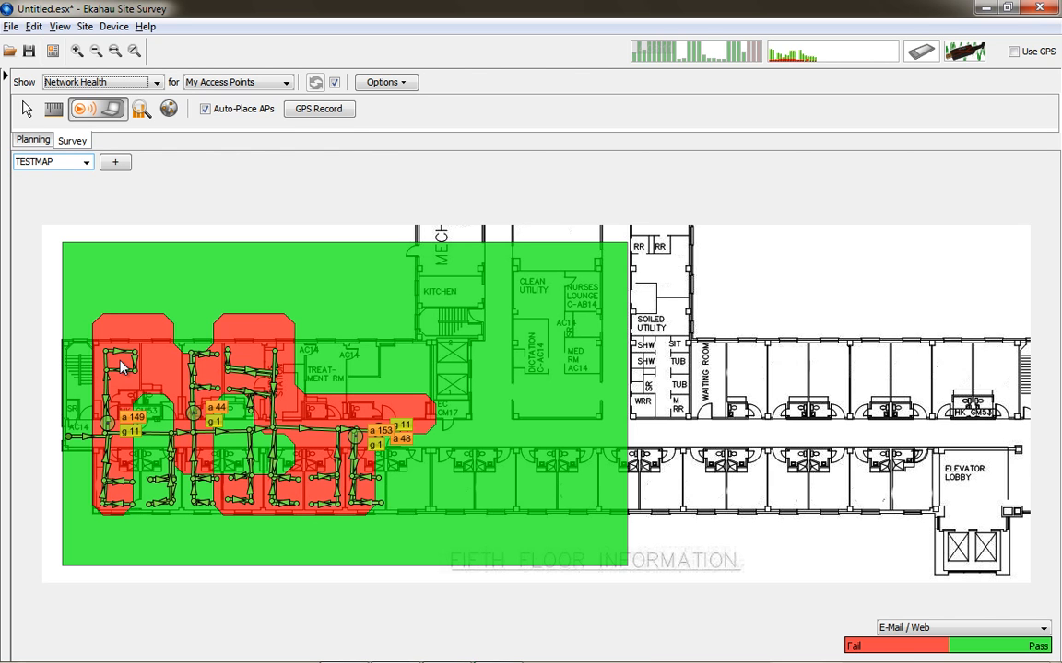
pyautogui.click(902, 648)
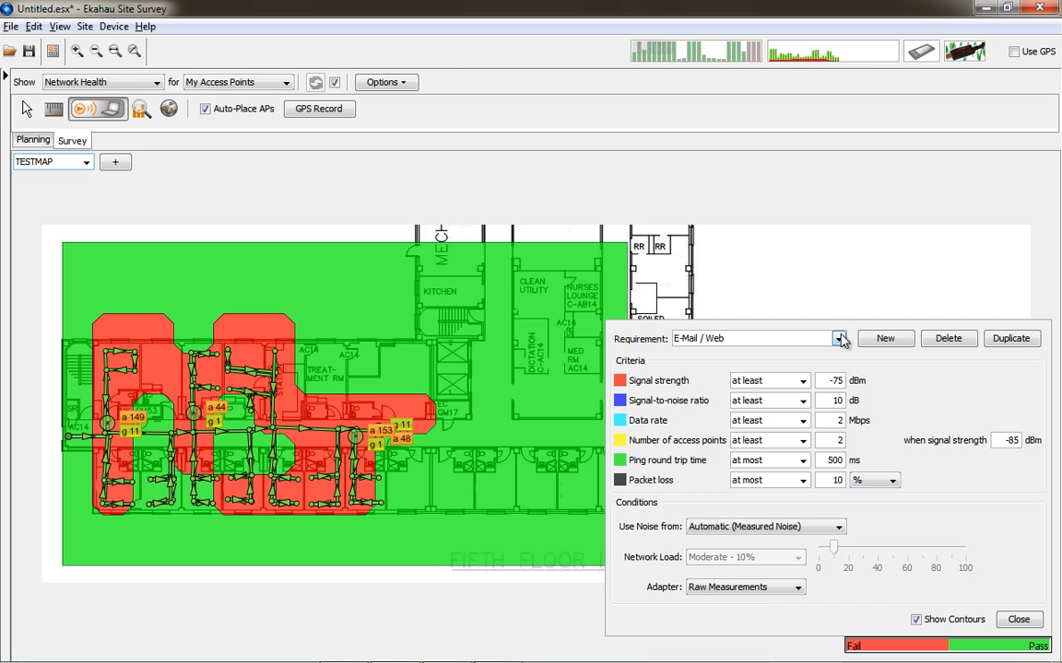
pyautogui.click(840, 338)
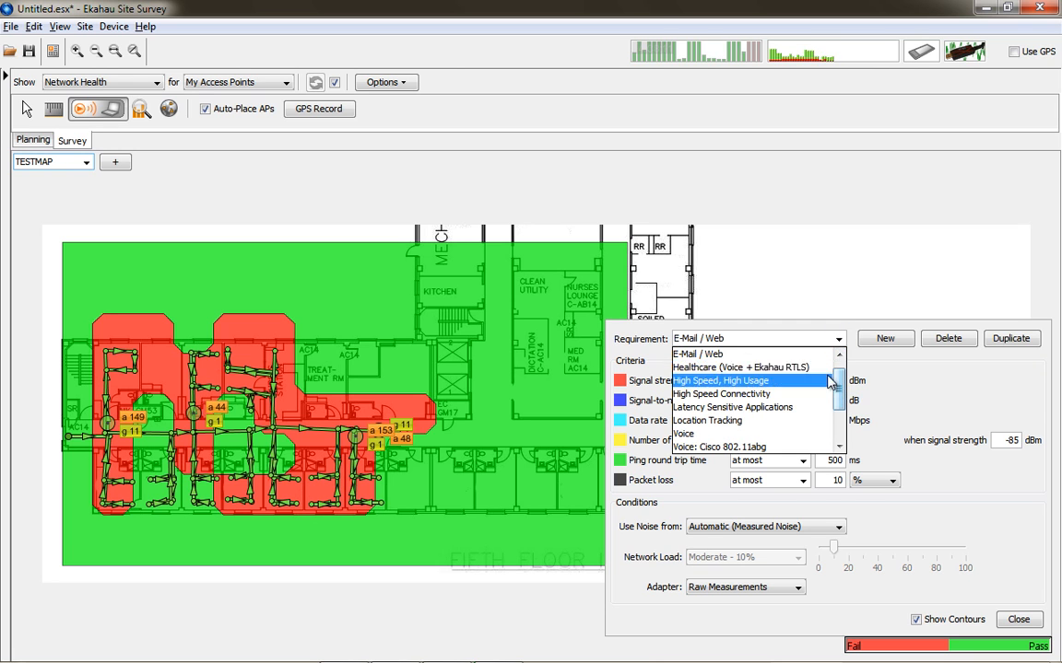
pyautogui.click(811, 367)
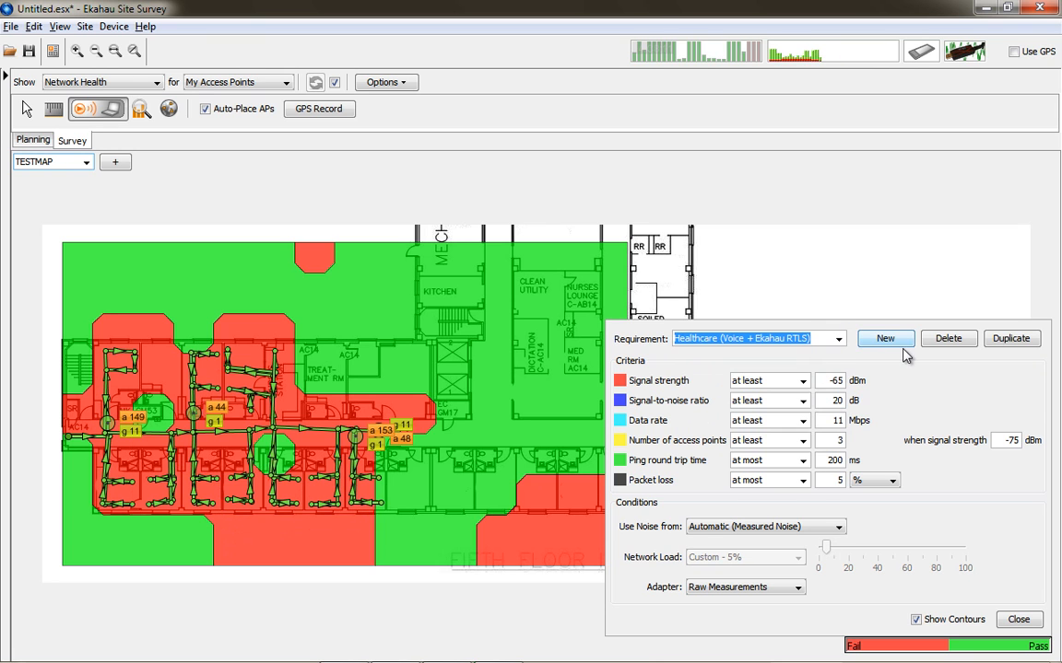
# - Switch the network health requirement to Basic Connectivity and examine the map around the surveyed rooms
pyautogui.click(839, 338)
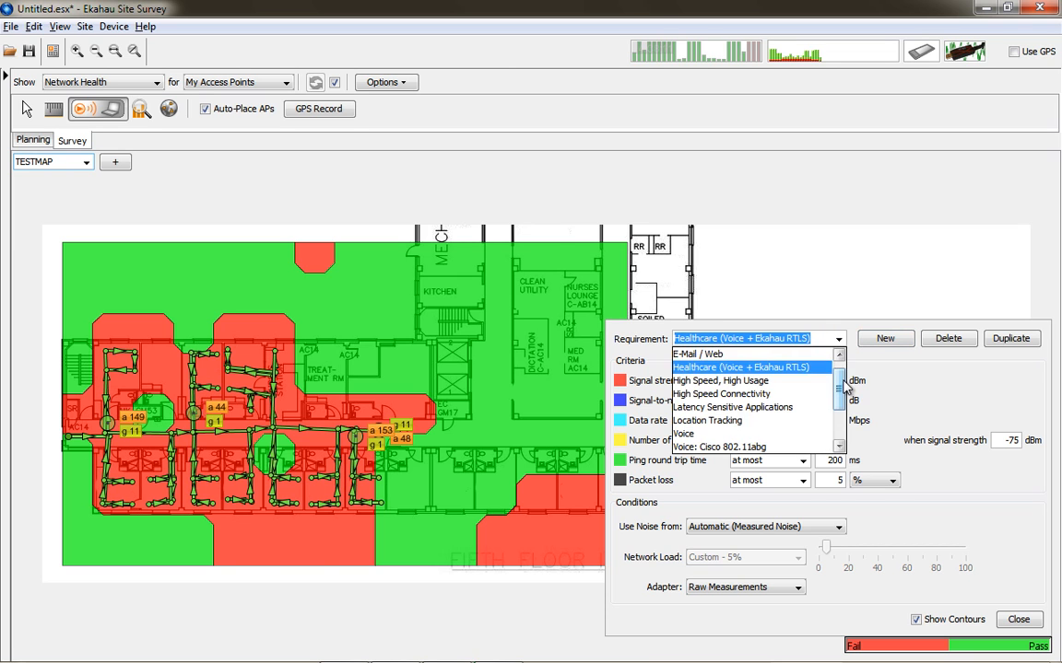
pyautogui.scroll(1, 808, 359)
pyautogui.click(807, 355)
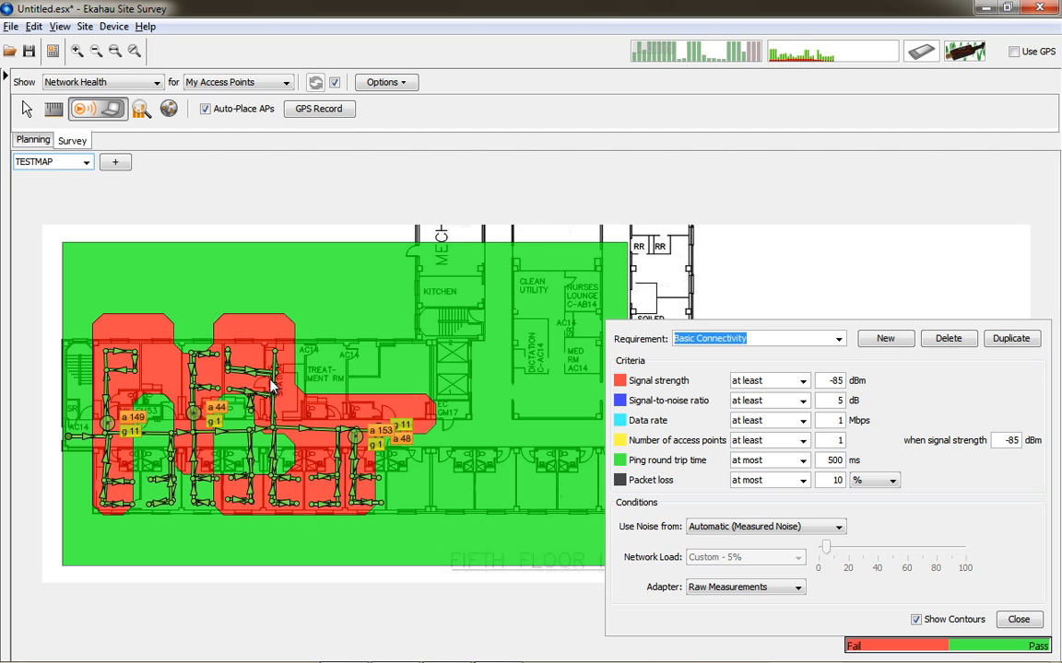
pyautogui.moveTo(271, 387)
# - Try a minimum signal-to-noise ratio of 25 dB for Basic Connectivity, restore it to 5 dB and close the requirement settings
pyautogui.doubleClick(839, 400)
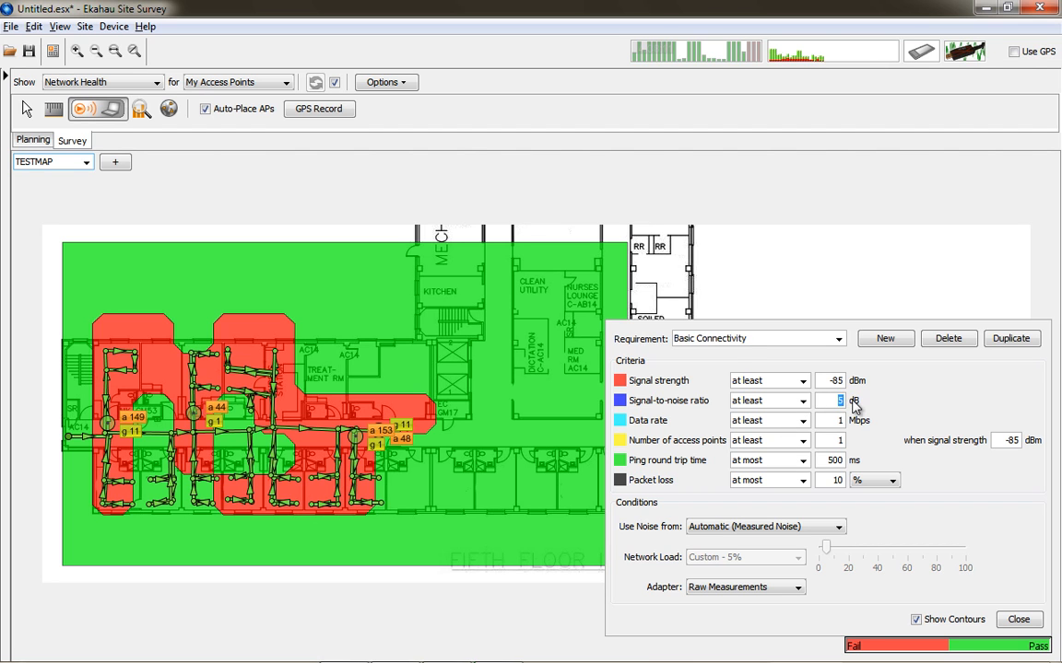
pyautogui.write('25')
pyautogui.press('Tab')
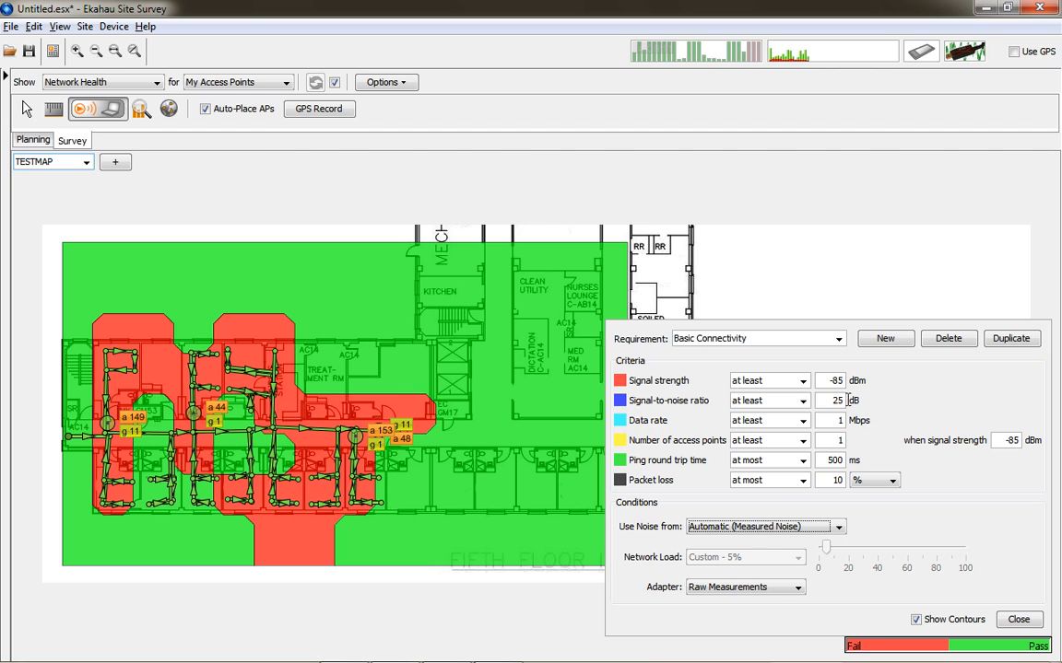
pyautogui.doubleClick(837, 407)
pyautogui.write('5')
pyautogui.press('Tab')
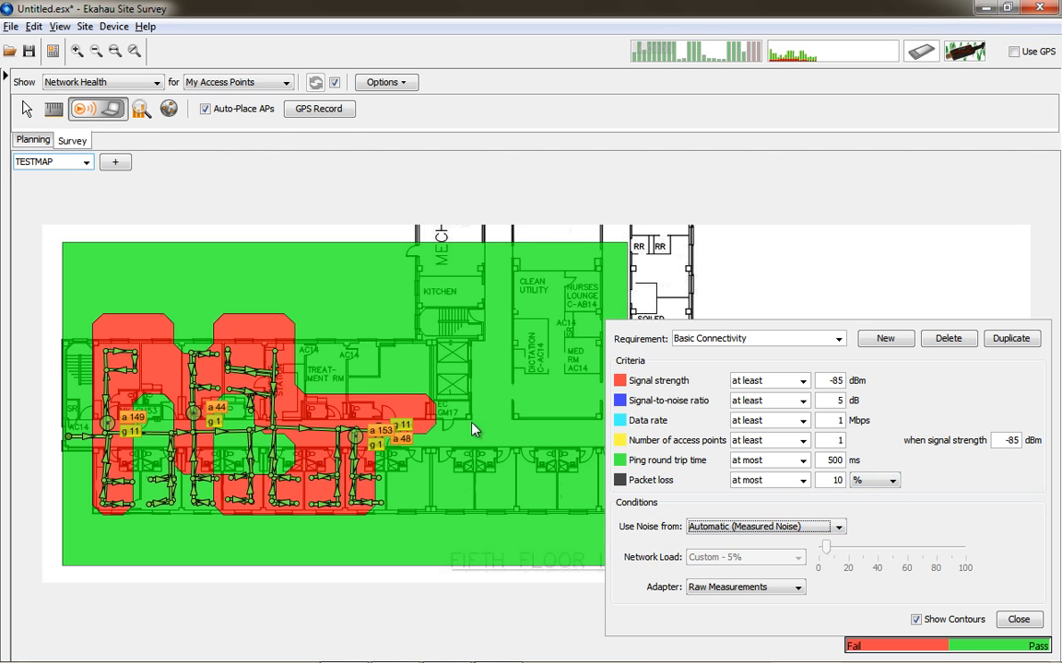
pyautogui.click(1023, 628)
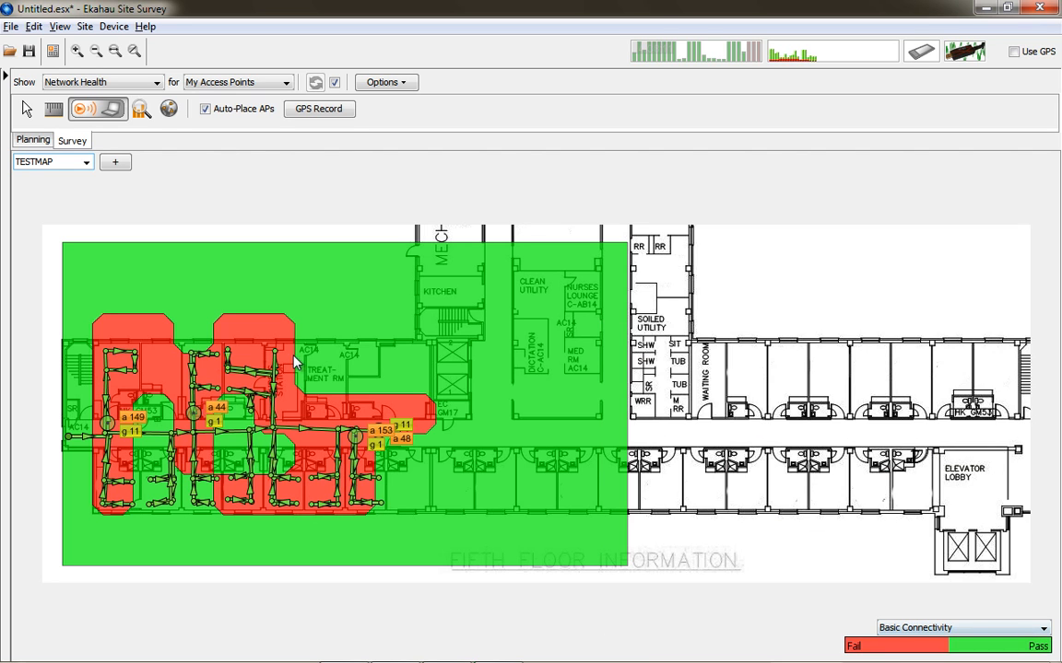
# - Examine the Network Issues and Signal To Noise Ratio maps of the surveyed area for My Access Points
pyautogui.click(147, 83)
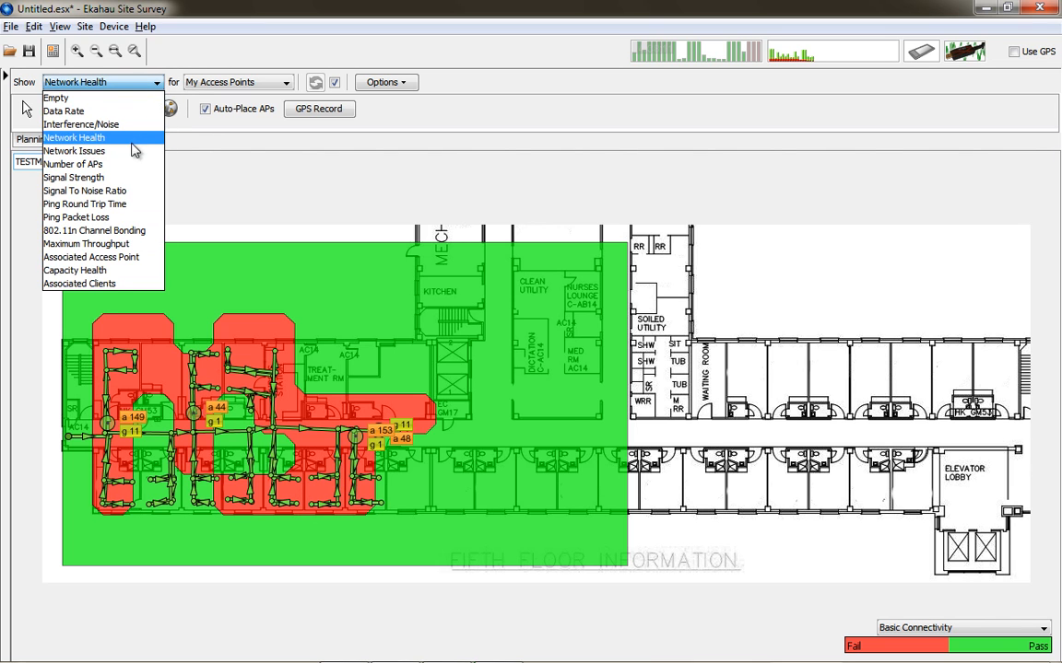
pyautogui.click(127, 151)
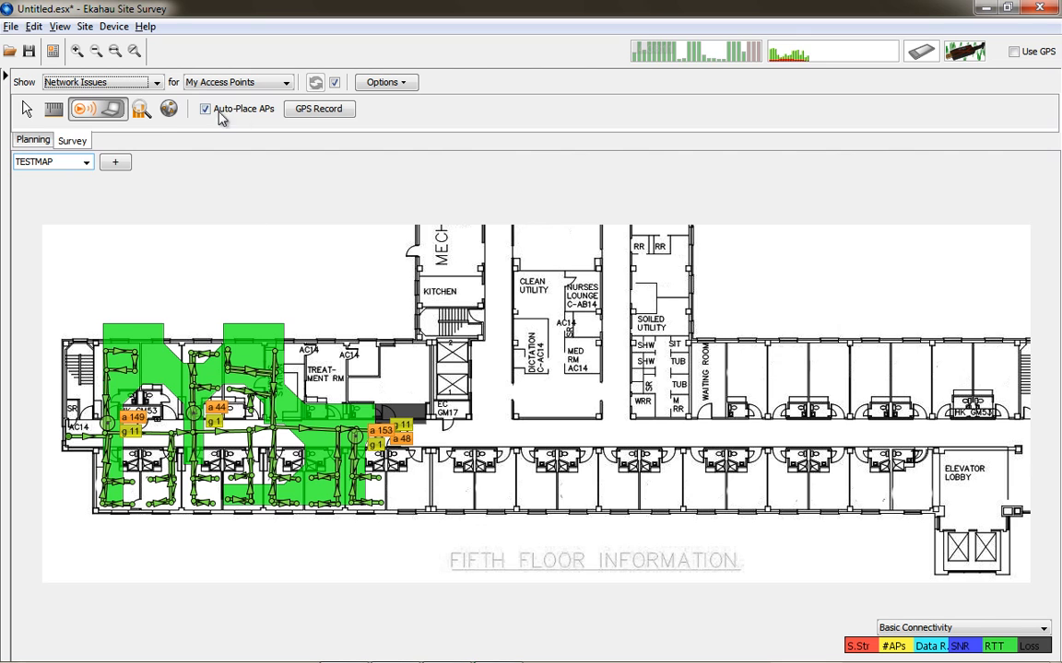
pyautogui.click(153, 83)
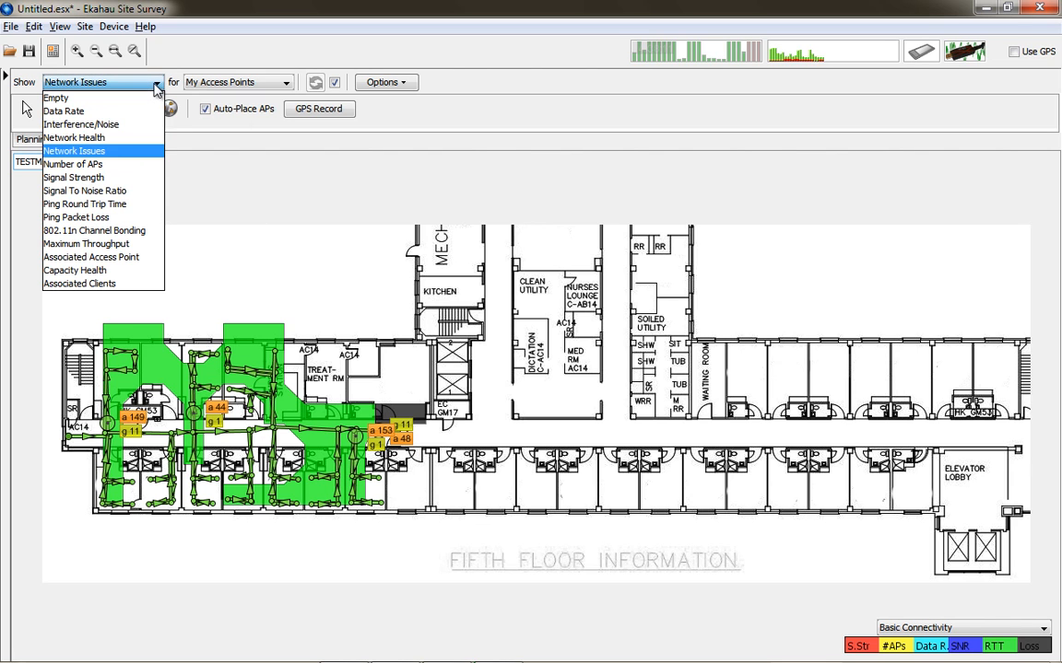
pyautogui.click(124, 191)
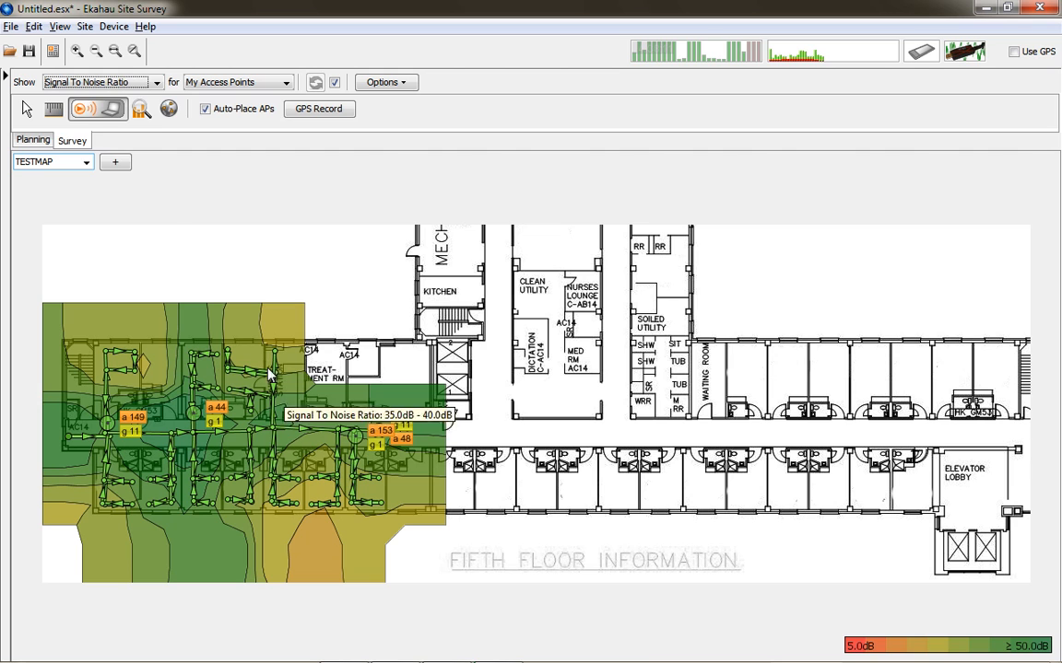
pyautogui.click(155, 82)
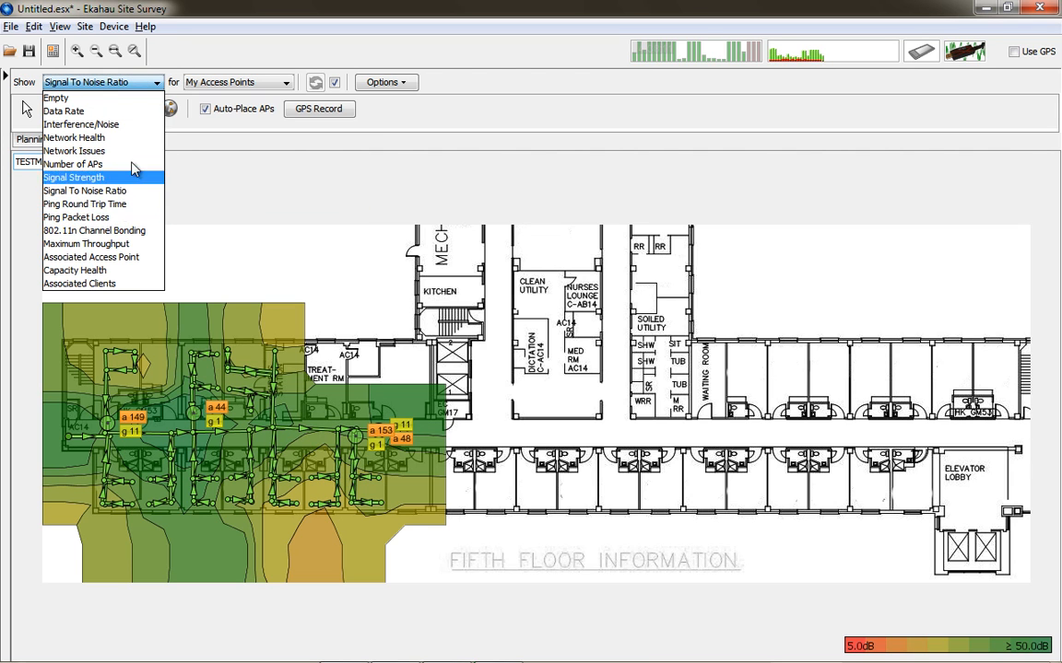
pyautogui.click(178, 40)
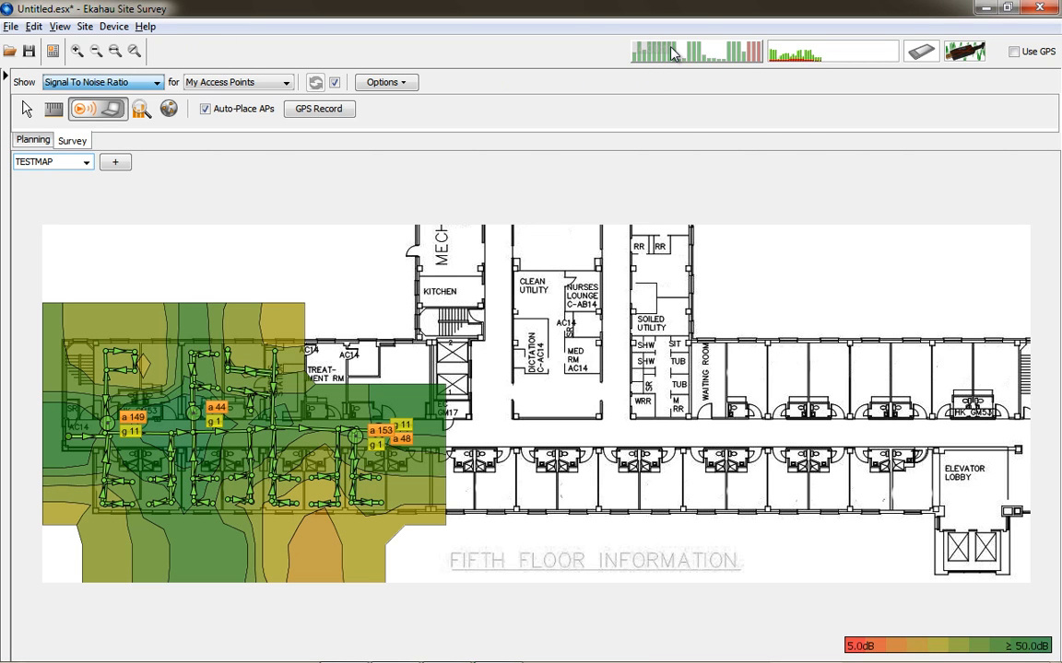
# - Inspect the live ping results with their round trip times, and close the Live Network Status window
pyautogui.moveTo(672, 52)
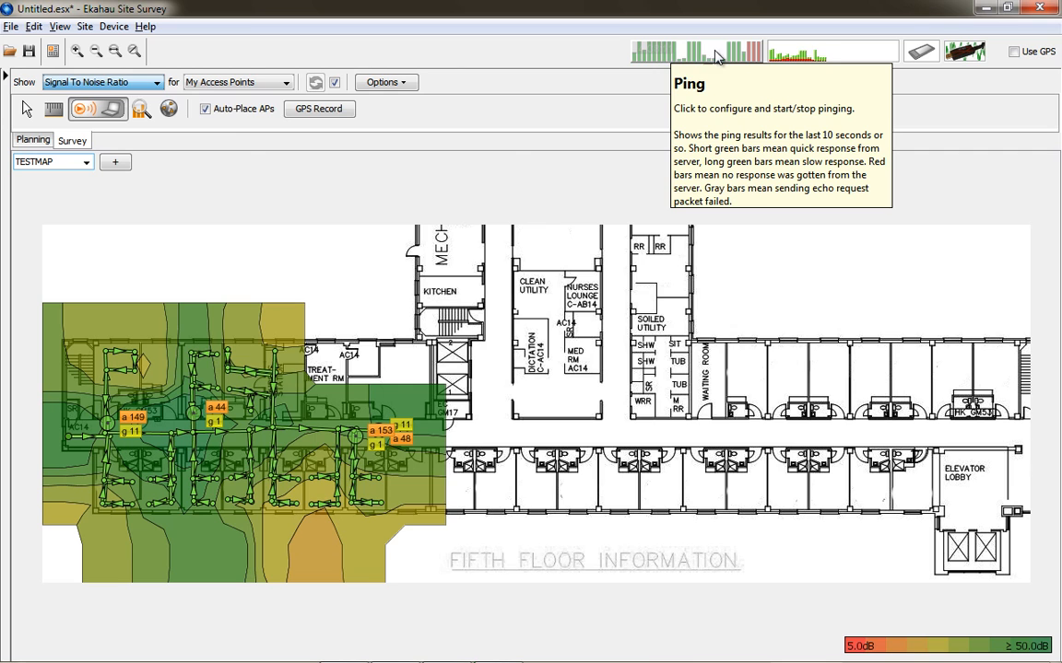
pyautogui.click(712, 57)
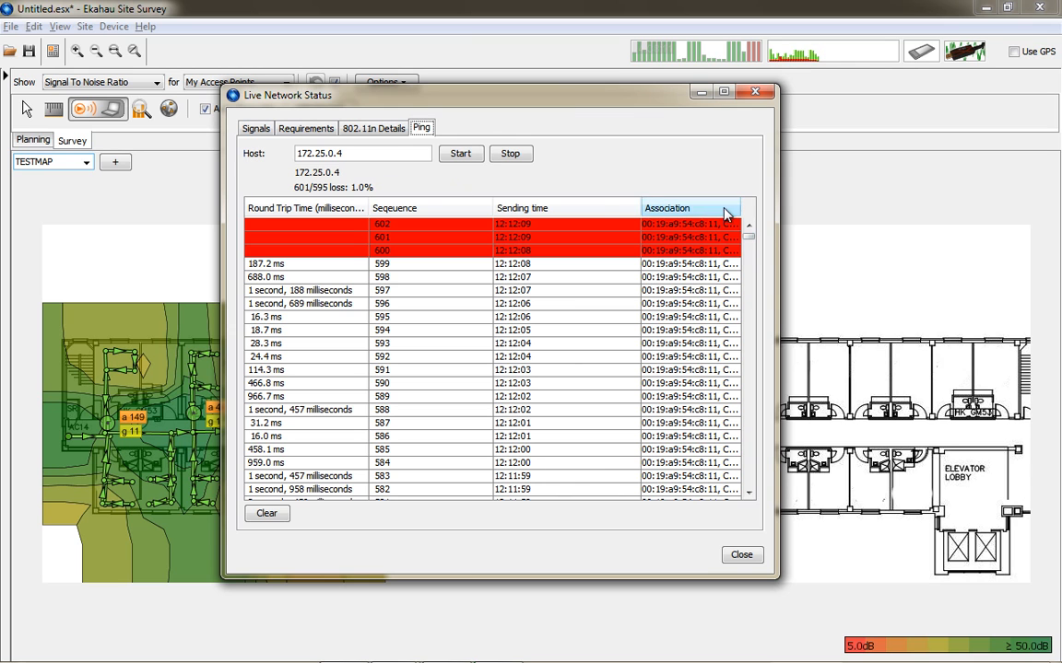
pyautogui.moveTo(752, 242); pyautogui.dragTo(742, 173)
pyautogui.click(768, 92)
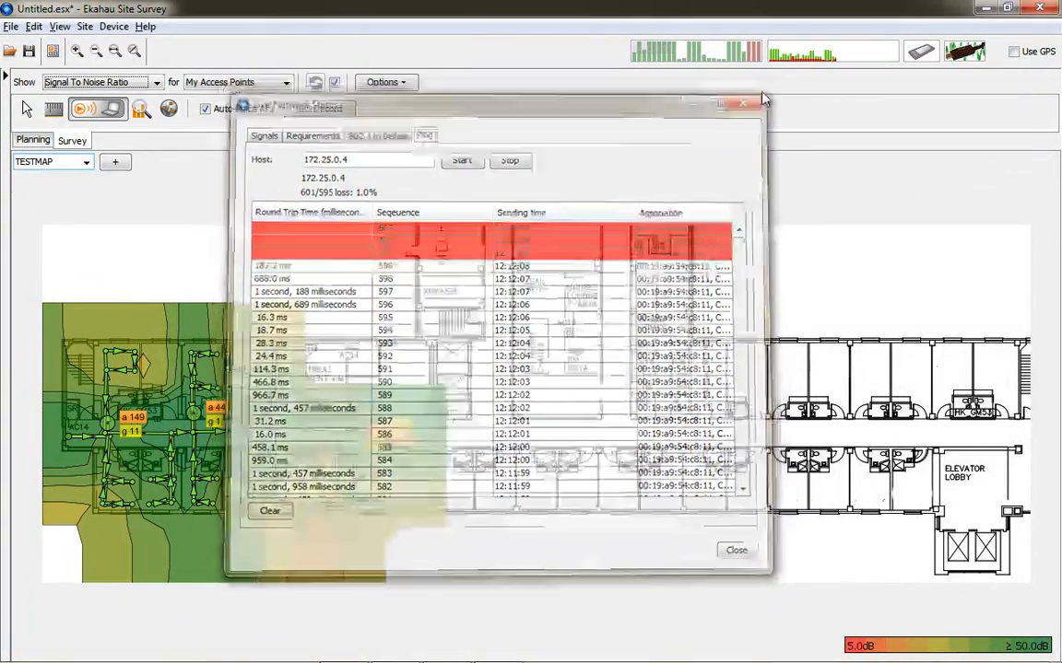
# - Examine the Maximum Throughput heatmap of the surveyed area and check its legend's contour option
pyautogui.click(88, 82)
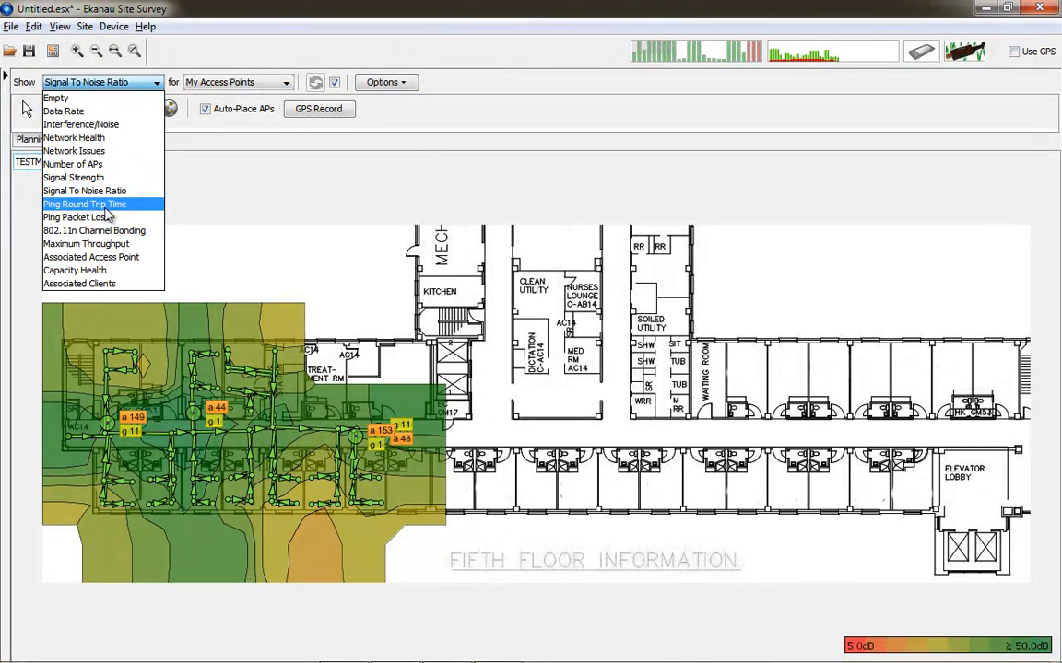
pyautogui.click(92, 244)
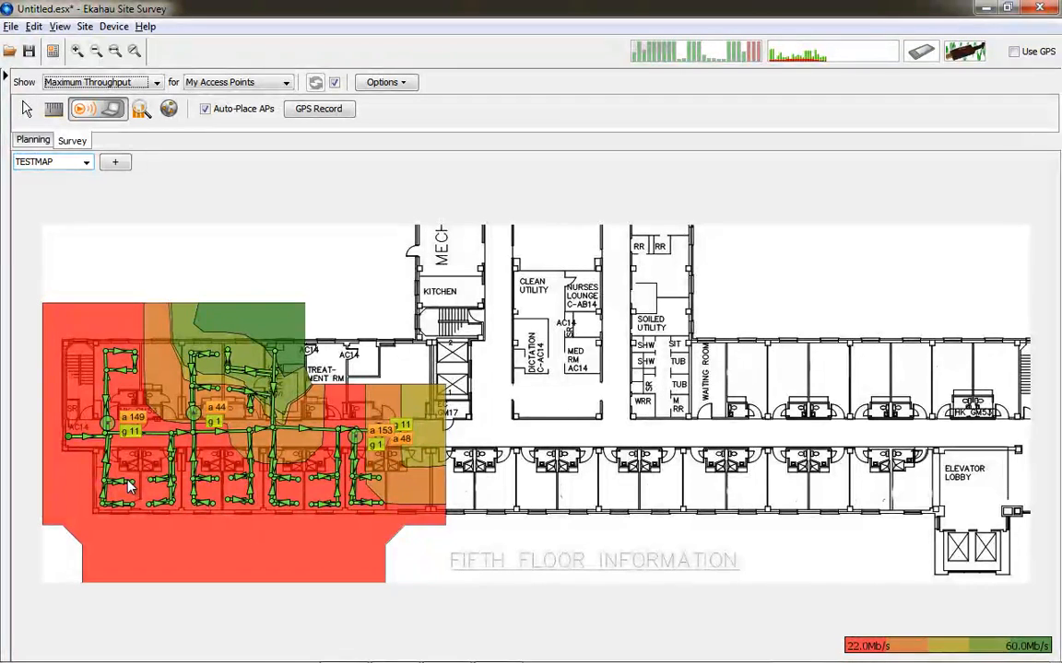
pyautogui.moveTo(129, 489)
pyautogui.click(961, 653)
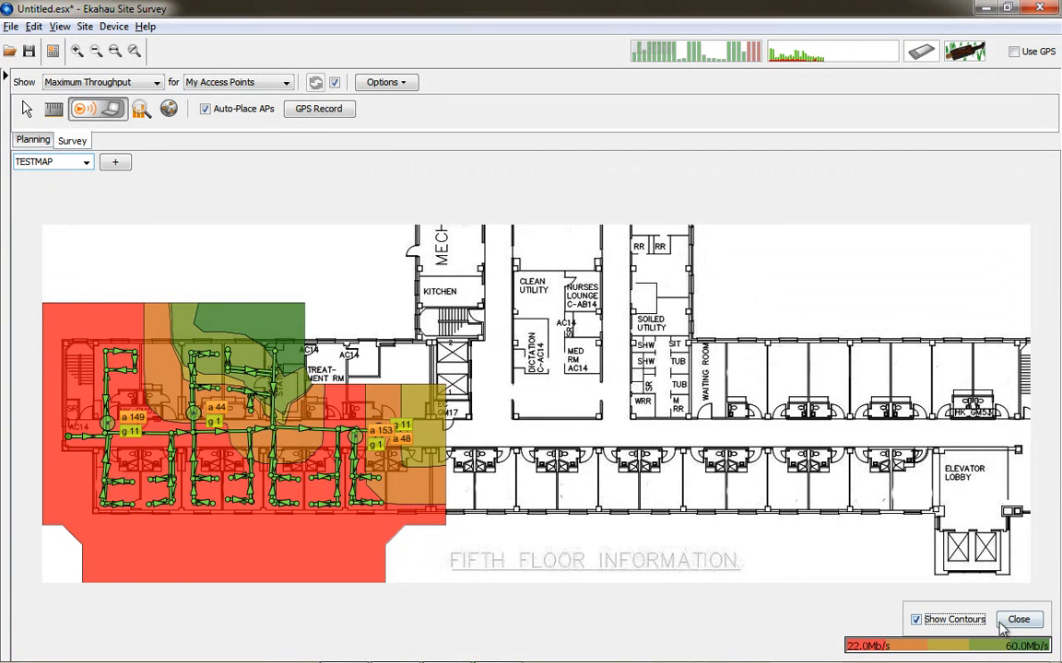
pyautogui.click(967, 623)
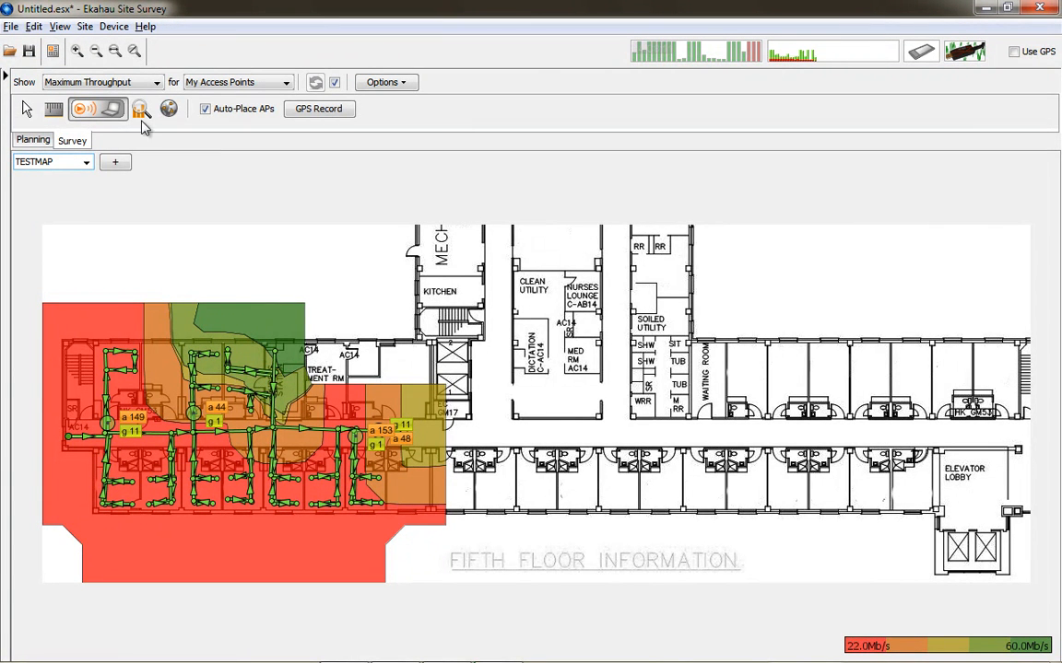
# - View the Capacity Health map and its Wi-Fi device settings, and close them without adding devices
pyautogui.click(158, 83)
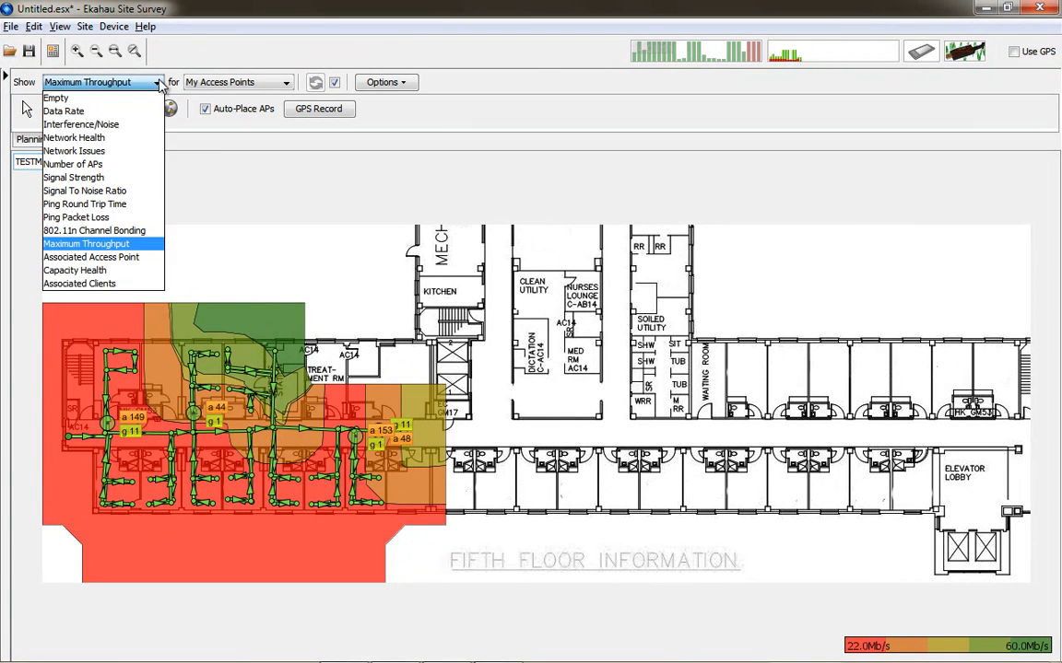
pyautogui.click(88, 273)
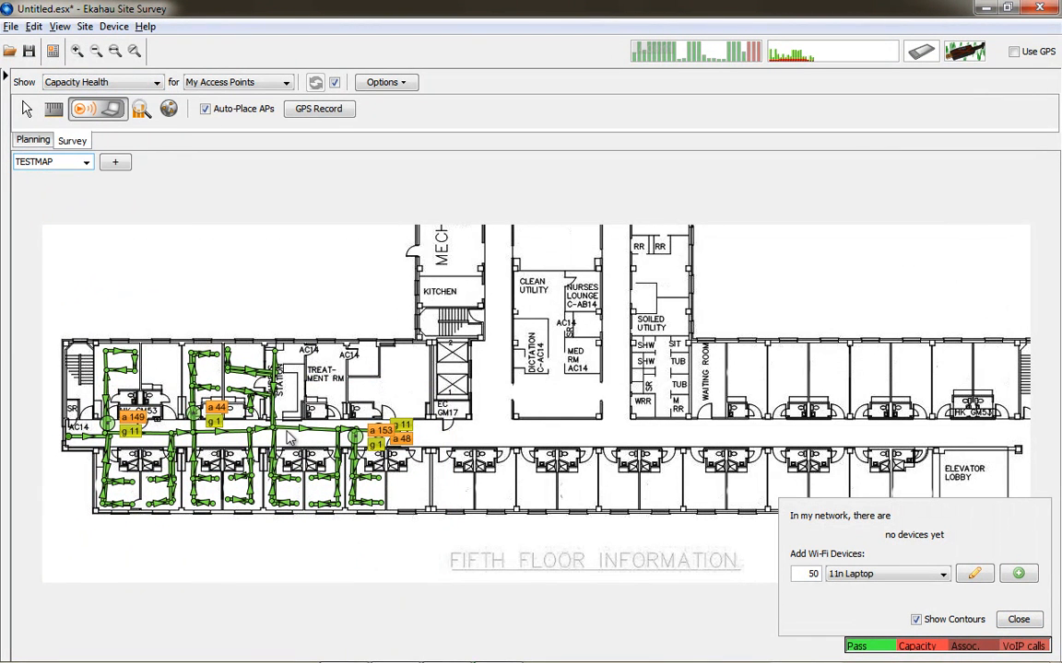
pyautogui.click(936, 576)
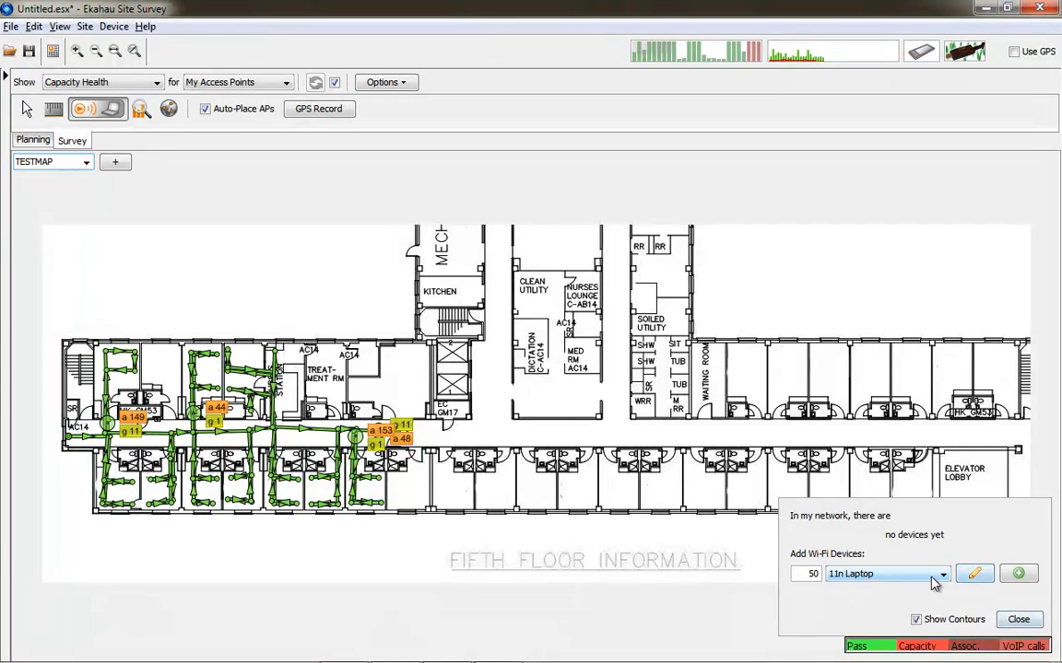
pyautogui.click(1020, 621)
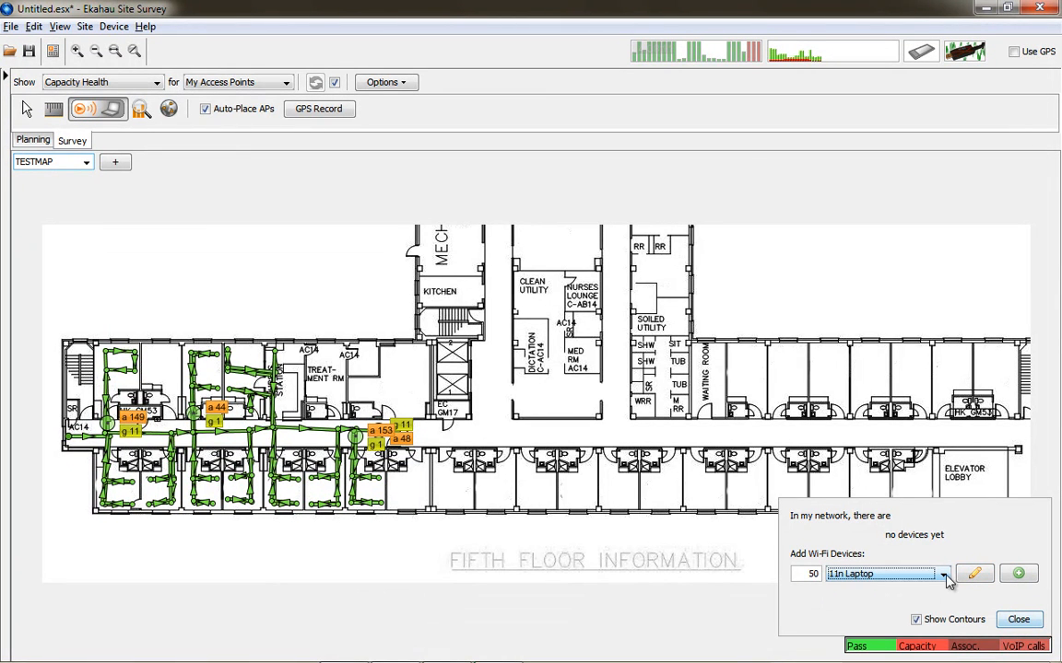
pyautogui.click(1019, 619)
# - Return to the Signal Strength heatmap and compare its smooth visualization at distances of 27 ft and 5 ft
pyautogui.click(117, 82)
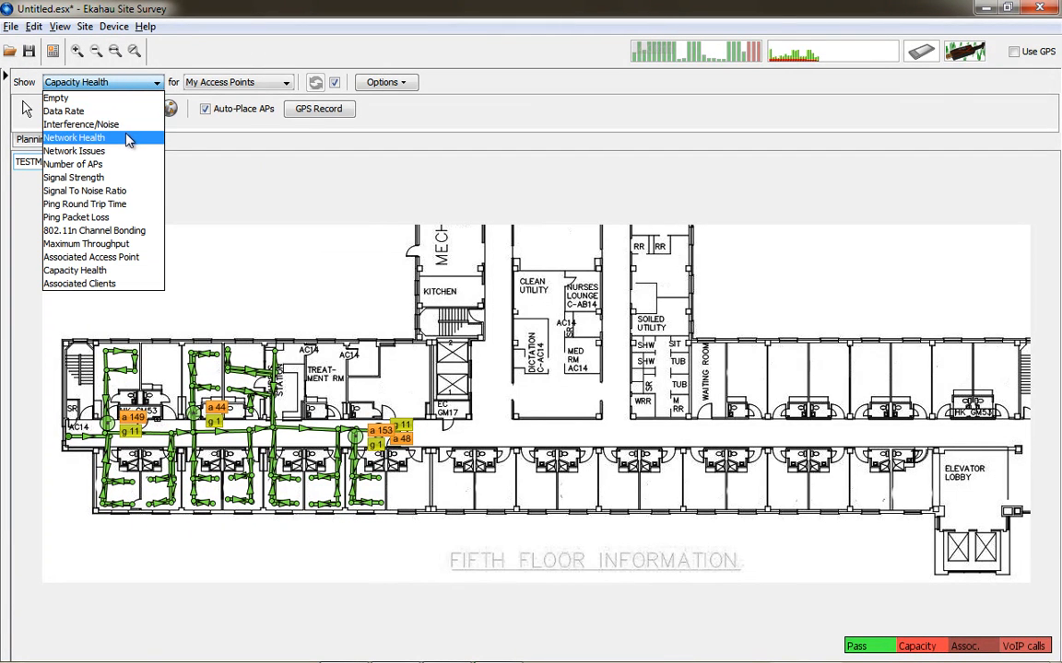
pyautogui.click(127, 178)
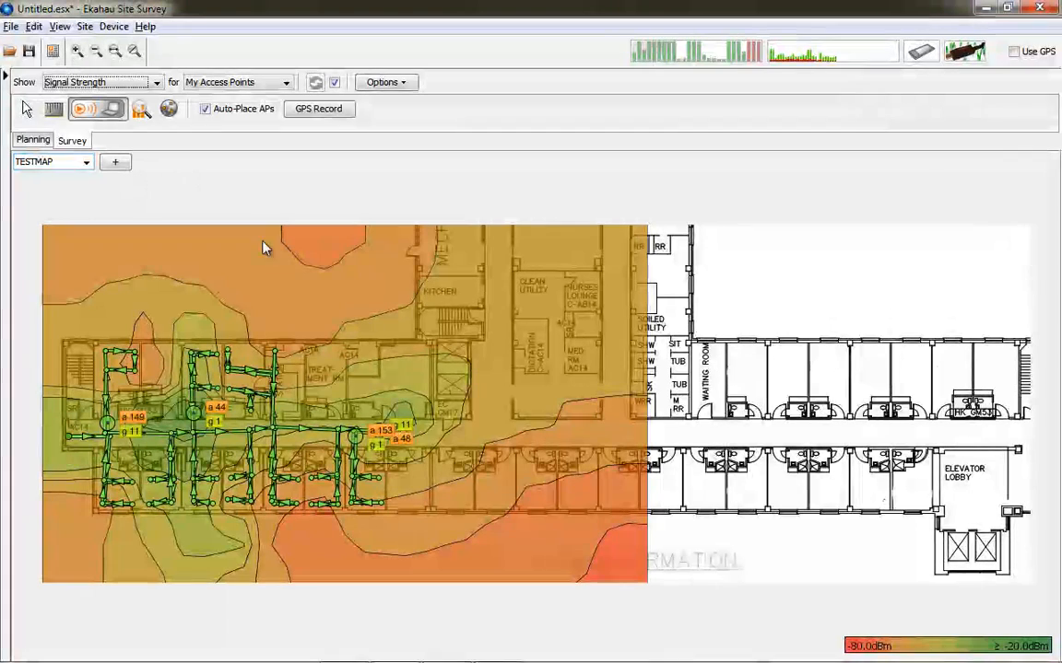
pyautogui.click(402, 85)
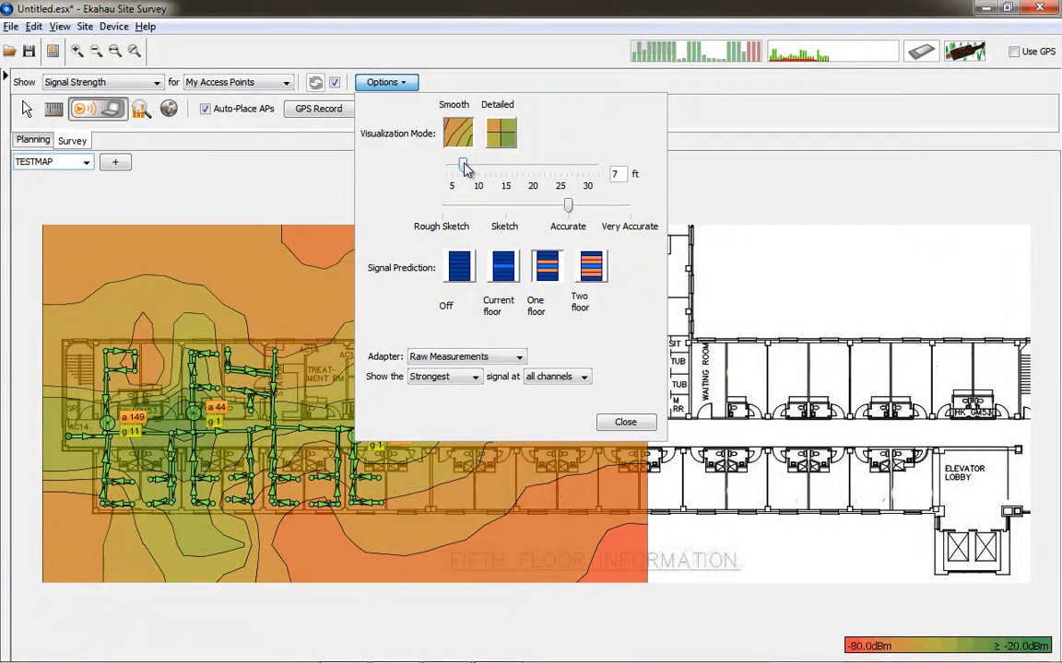
pyautogui.moveTo(463, 166); pyautogui.dragTo(575, 169)
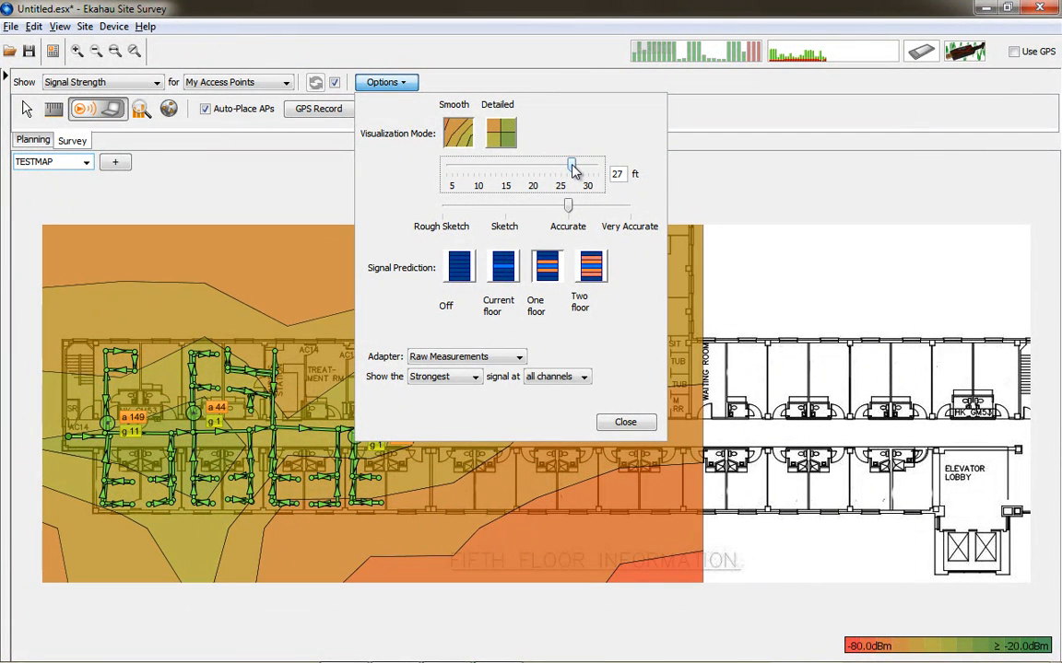
pyautogui.moveTo(573, 170); pyautogui.dragTo(452, 172)
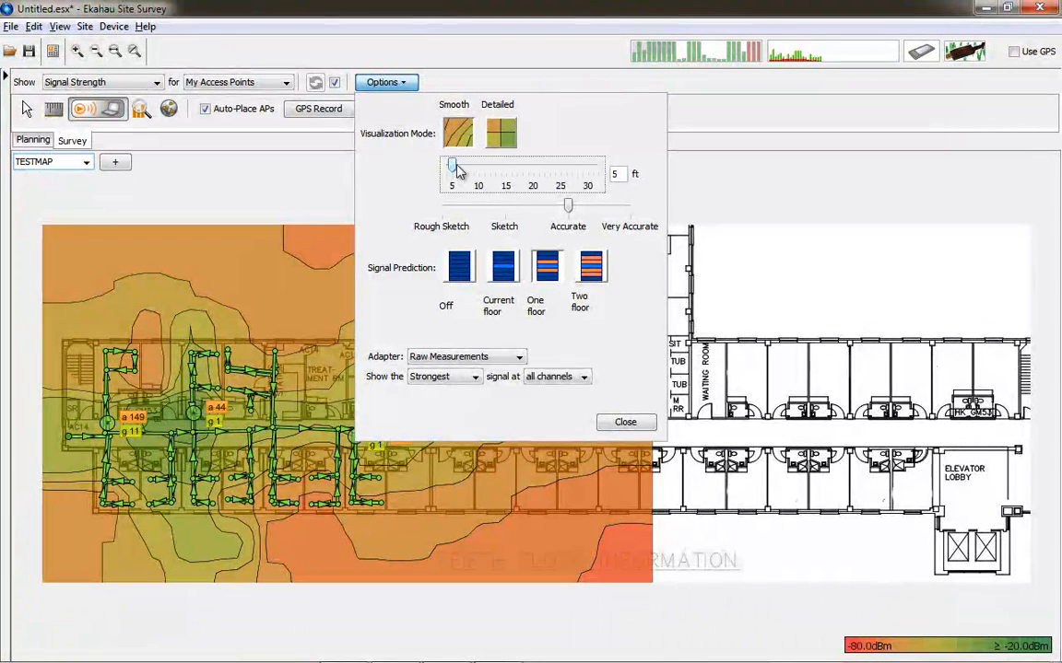
# - Try a visualization distance of 12 ft, set it to 15 ft, and raise the heatmap accuracy to Very Accurate
pyautogui.moveTo(457, 167); pyautogui.dragTo(493, 169)
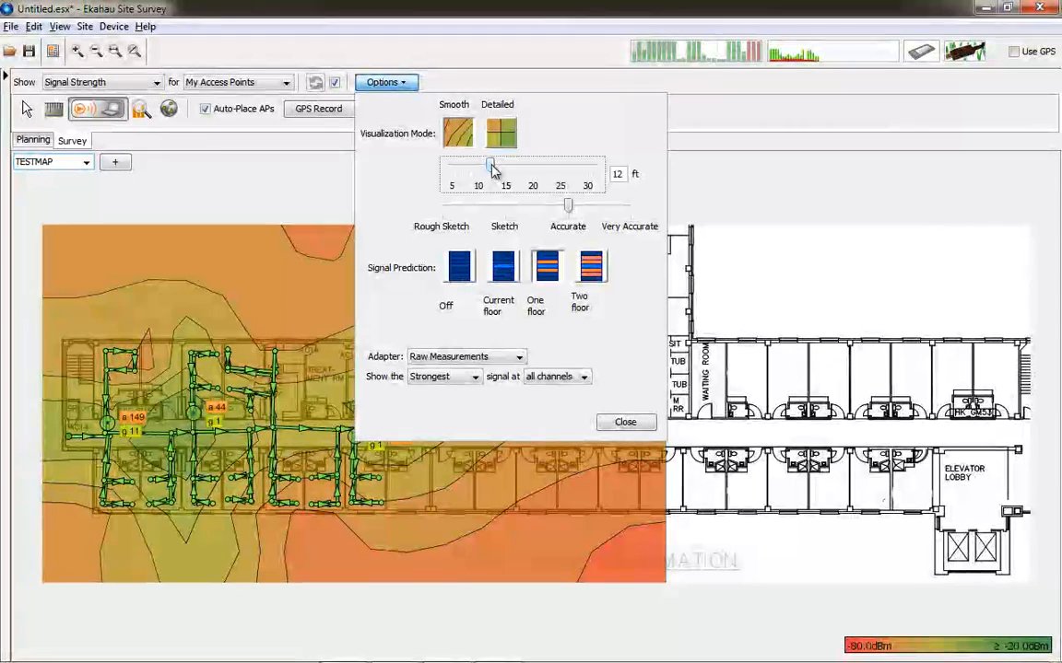
pyautogui.moveTo(493, 167)
pyautogui.mouseDown()
pyautogui.moveTo(518, 176)
pyautogui.moveTo(505, 166)
pyautogui.mouseUp()
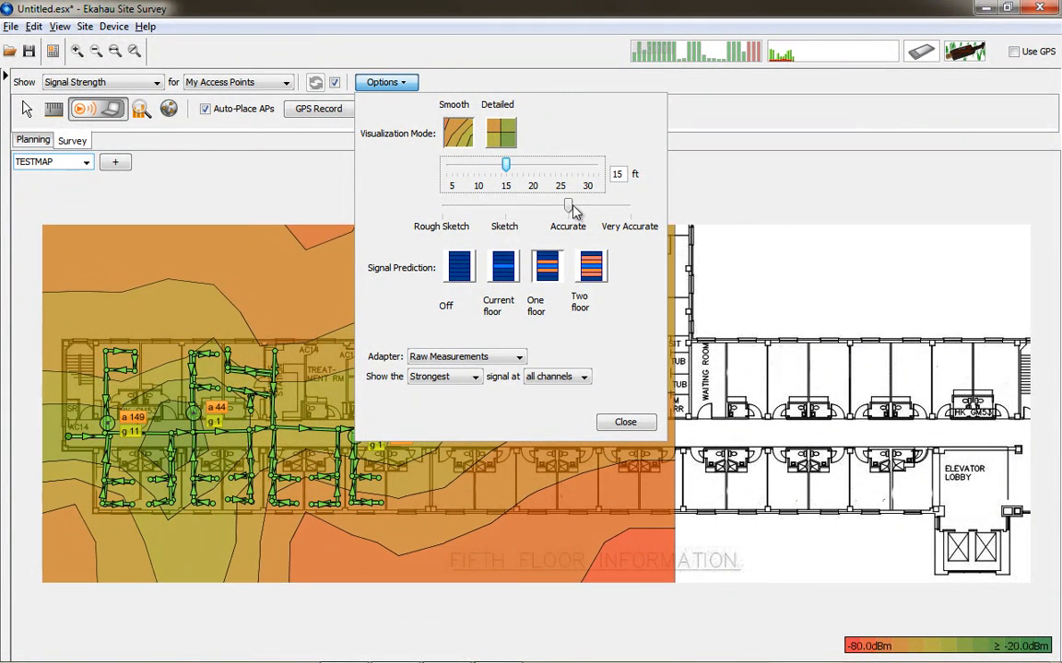
pyautogui.moveTo(568, 206); pyautogui.dragTo(628, 206)
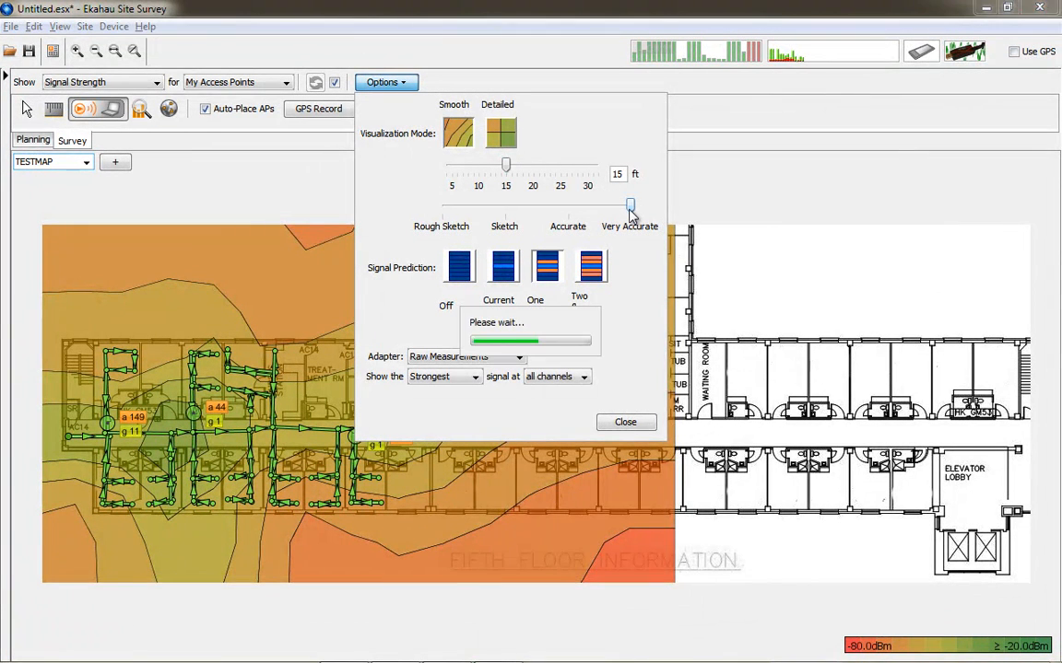
# - Set the visualization distance to 25 ft, compare signal prediction for Current floor and One floor, and keep Current floor
pyautogui.moveTo(505, 166); pyautogui.dragTo(564, 177)
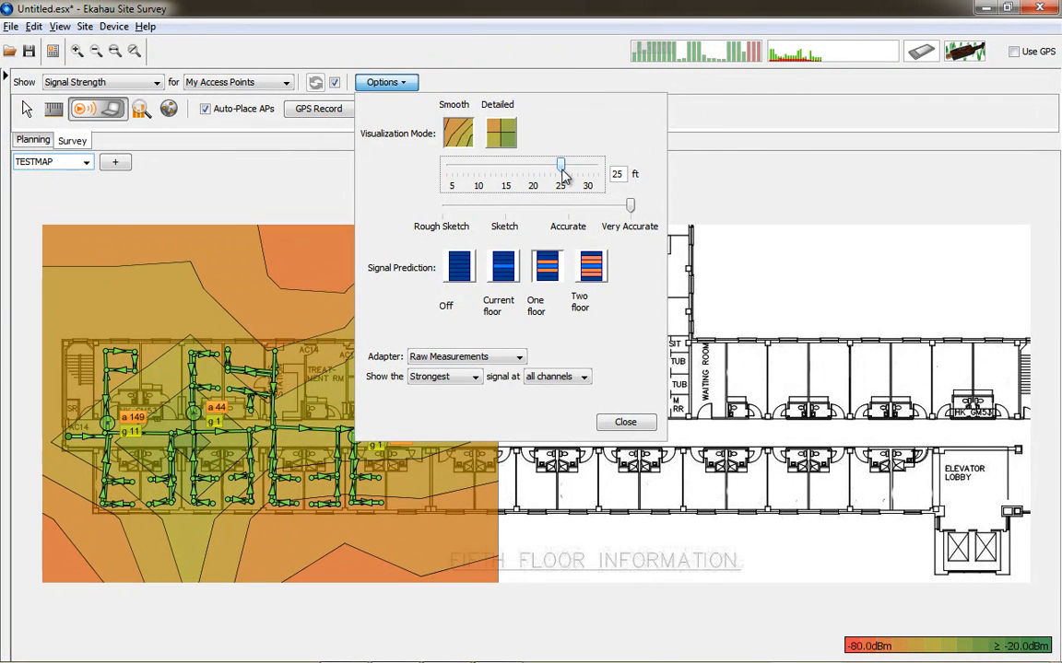
pyautogui.click(494, 267)
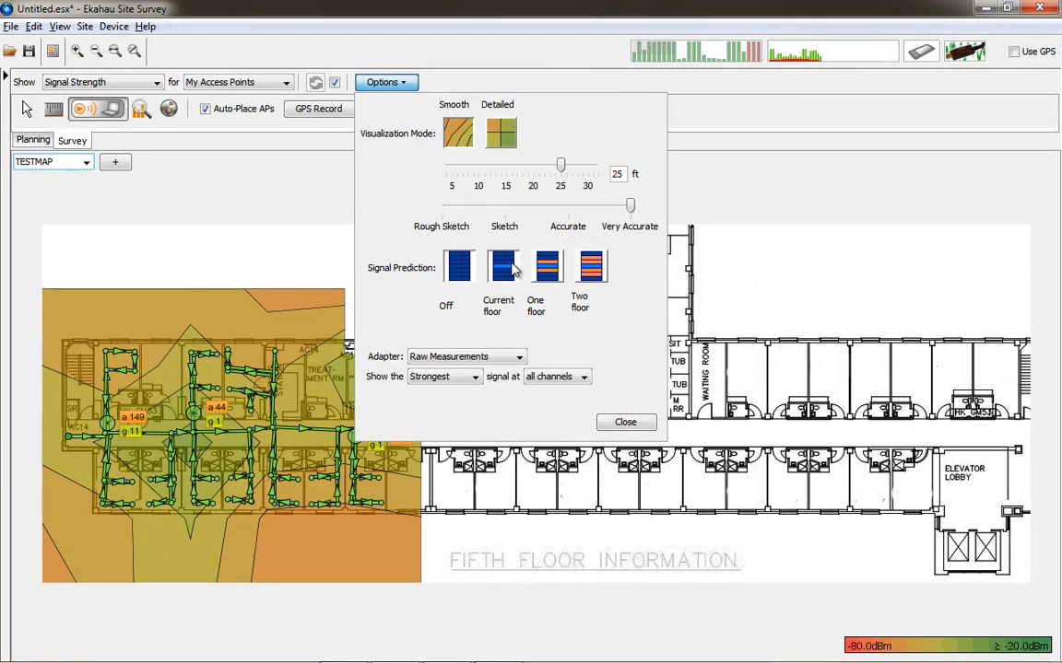
pyautogui.click(547, 267)
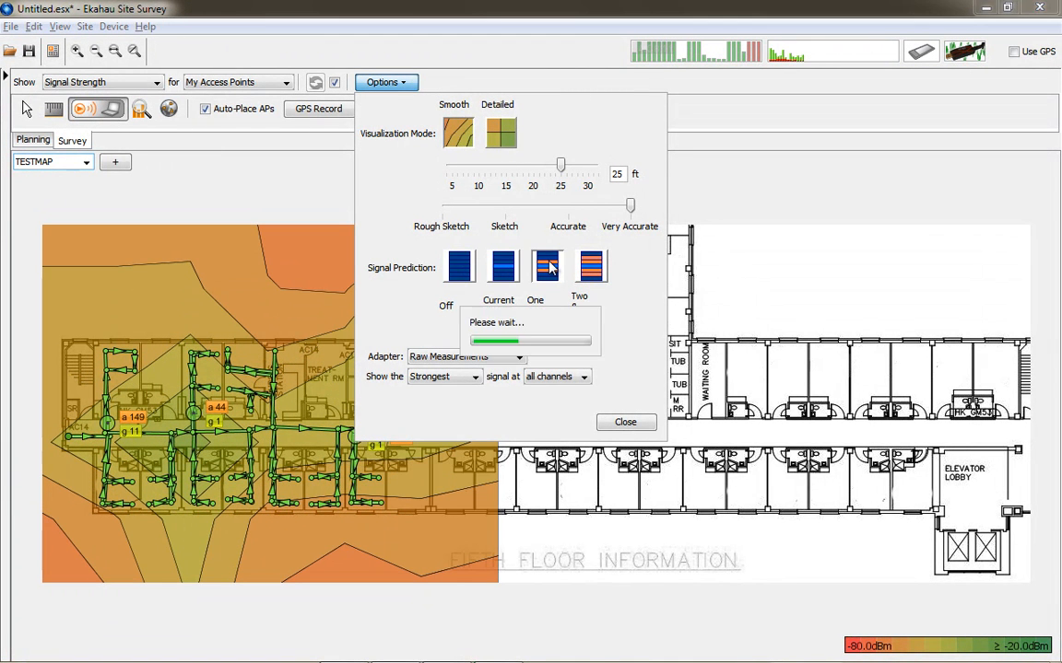
pyautogui.click(503, 267)
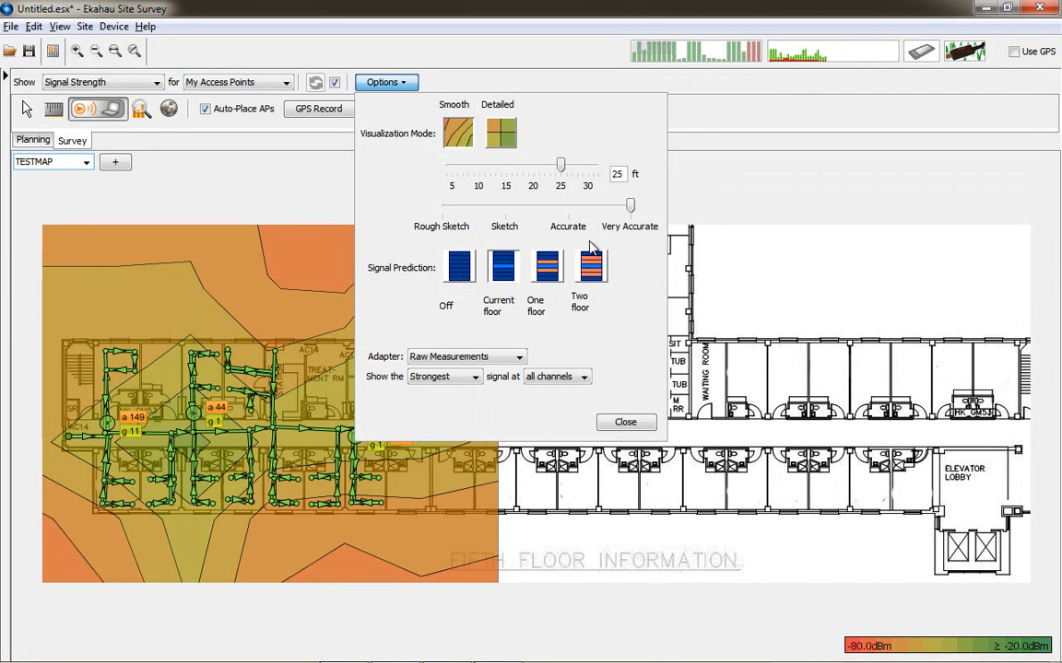
pyautogui.click(625, 431)
# - Open the Signal Strength legend settings and compare contour spacings of 2, 10, 20 and 5
pyautogui.moveTo(957, 644)
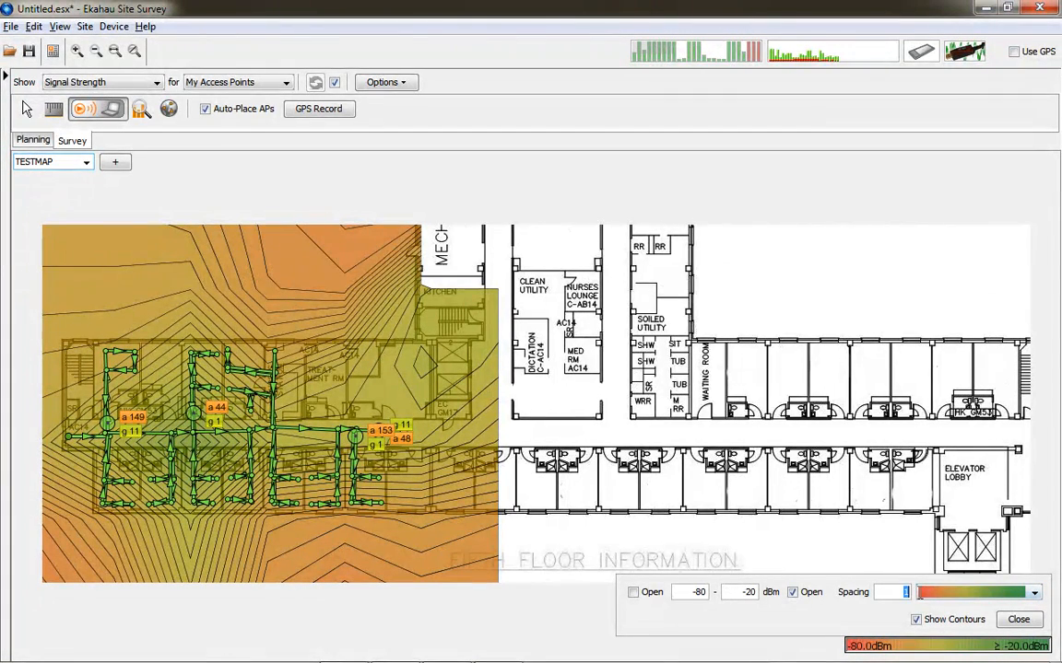
pyautogui.write('2')
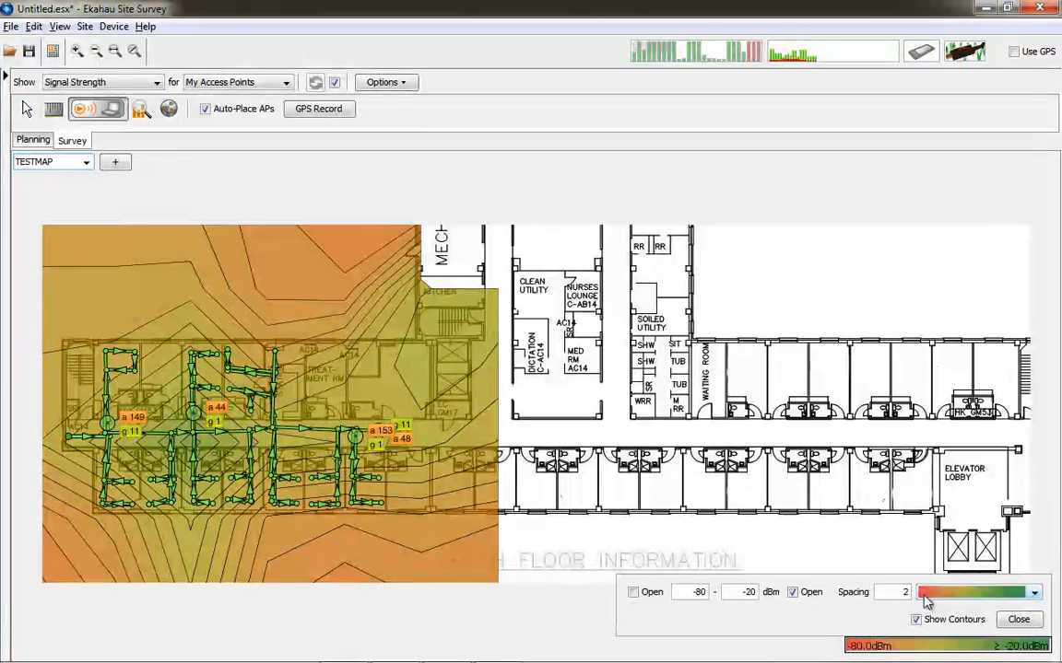
pyautogui.write('10')
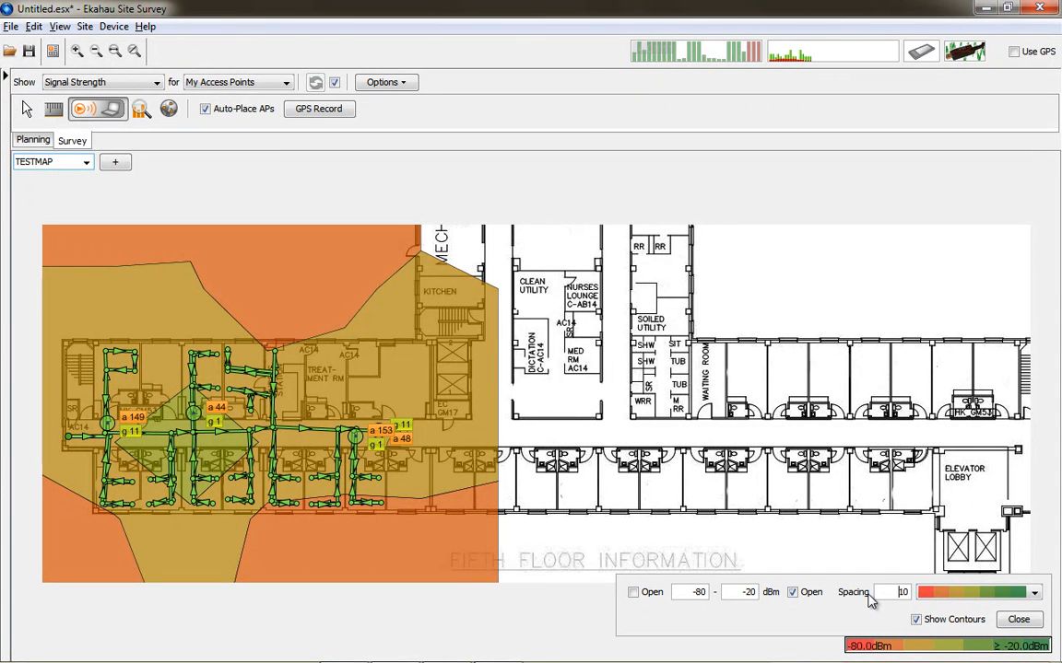
pyautogui.moveTo(889, 594); pyautogui.dragTo(941, 593)
pyautogui.write('2')
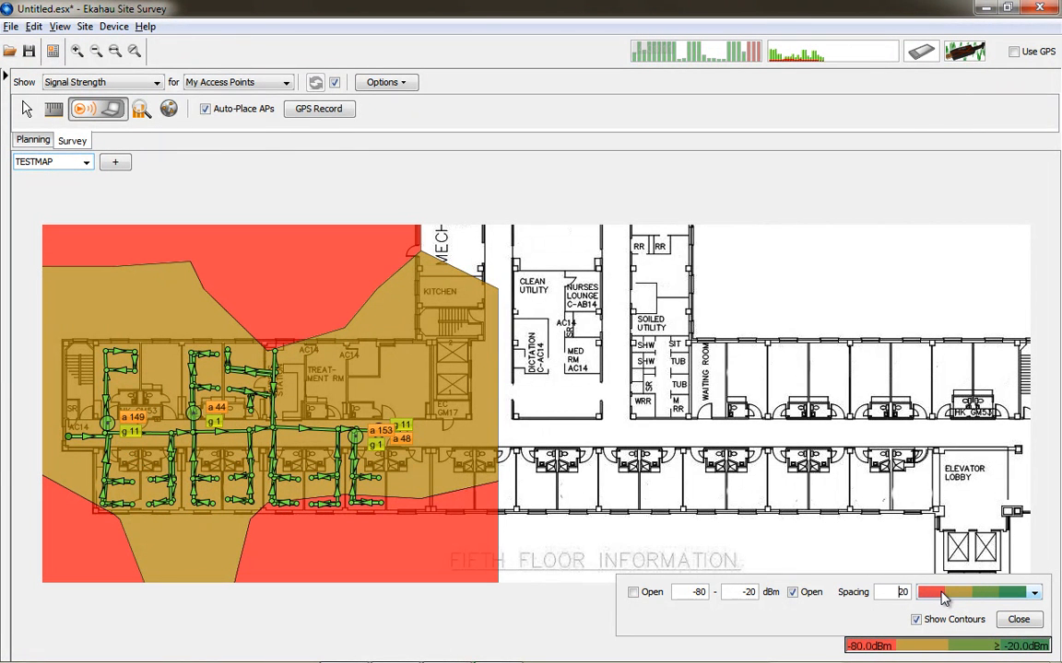
pyautogui.write('15')
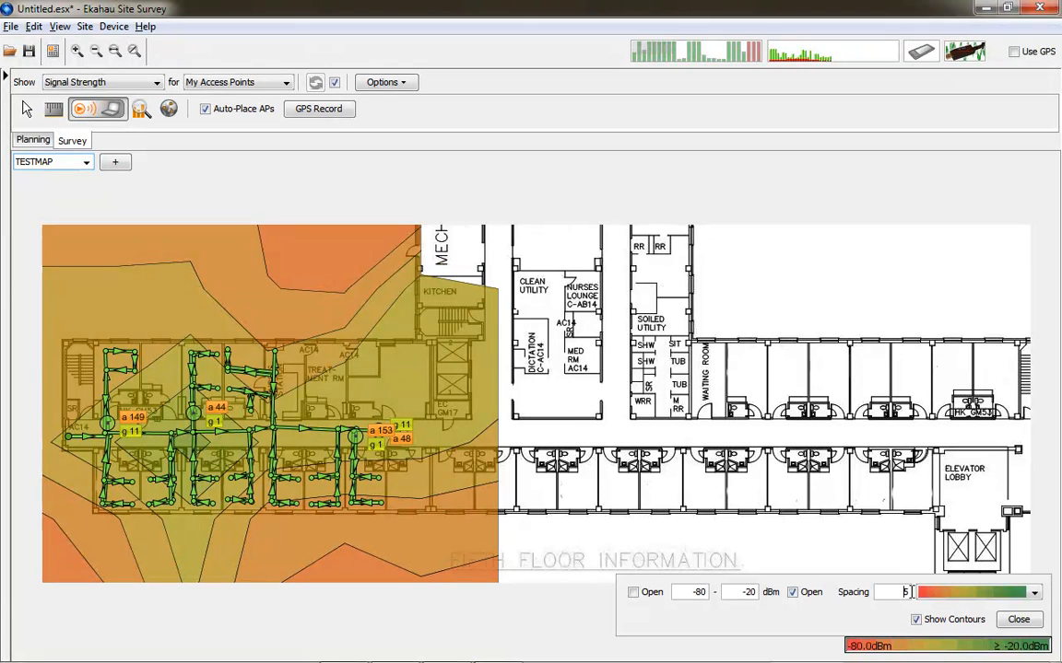
# - Try further contour spacings of 1, 3, 10 and 5 on the Signal Strength heatmap
pyautogui.write('1')
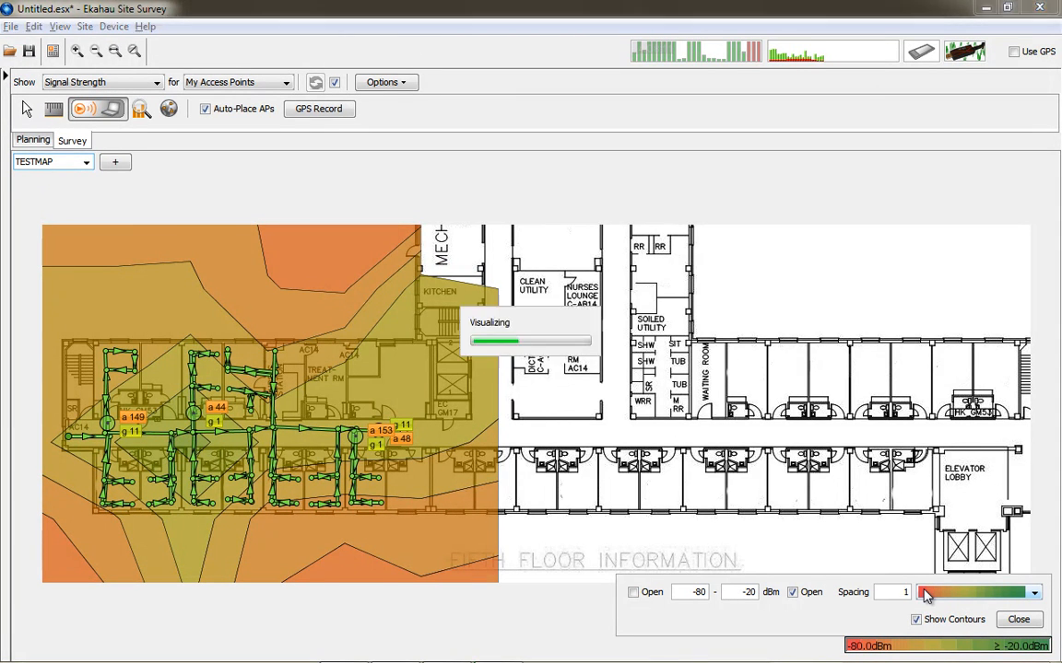
pyautogui.doubleClick(906, 592)
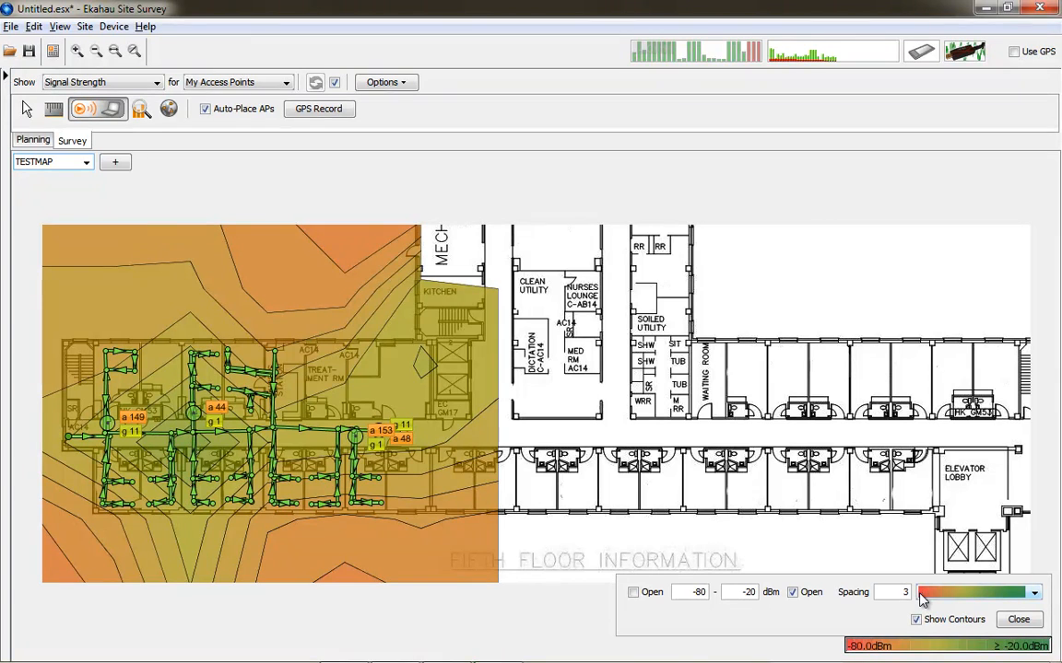
pyautogui.press('BackSpace')
pyautogui.press('Return')
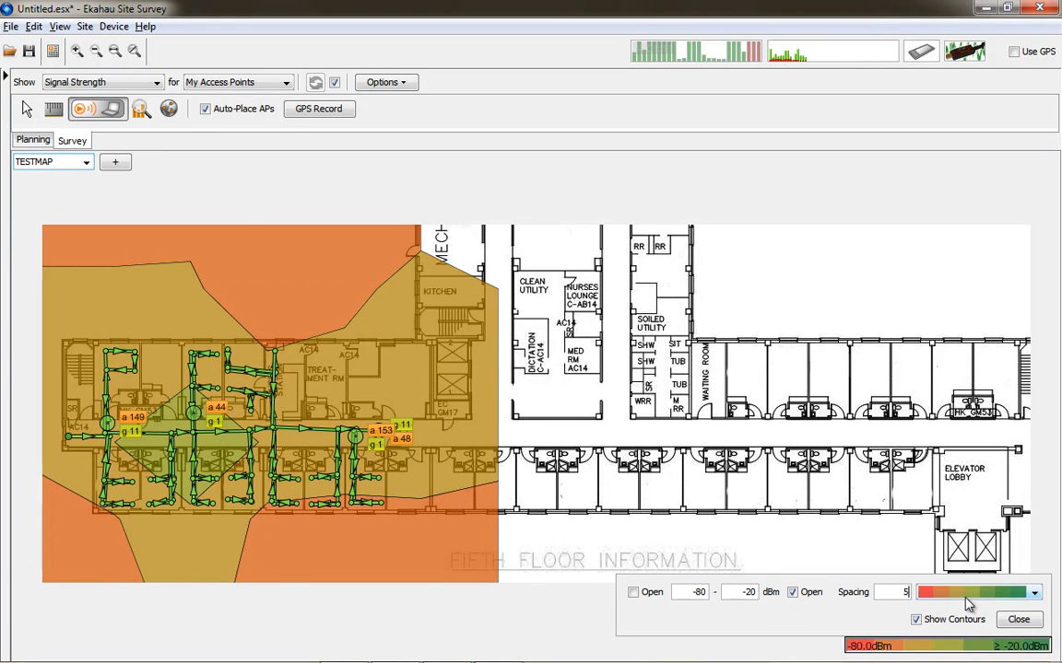
pyautogui.press('Return')
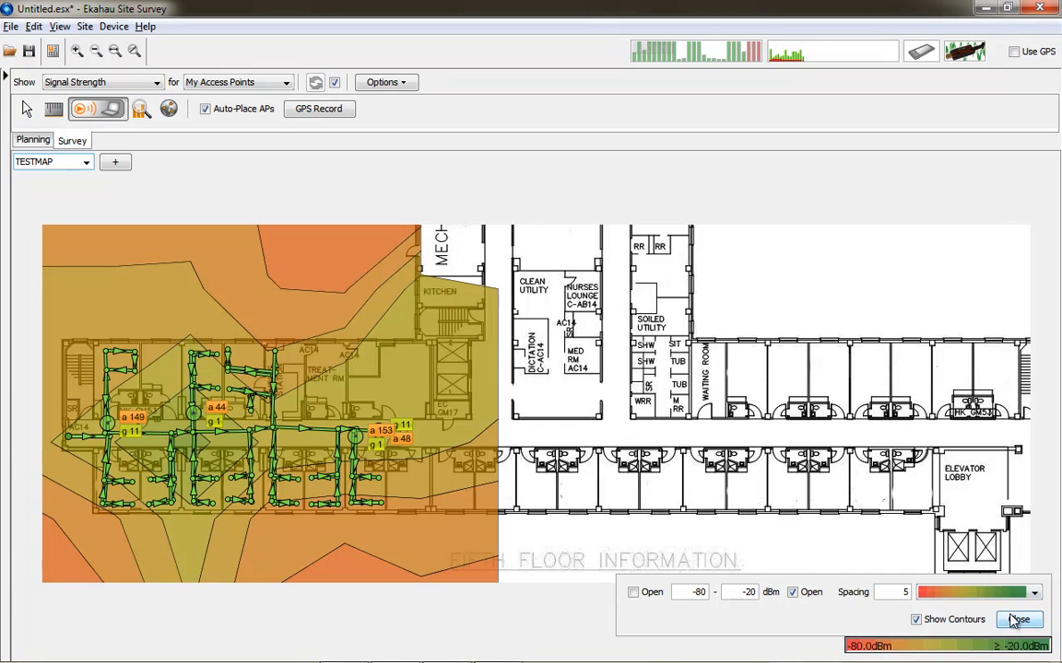
# - Set the contour spacing to 3 and apply the rainbow color scale running from red to blue
pyautogui.click(907, 595)
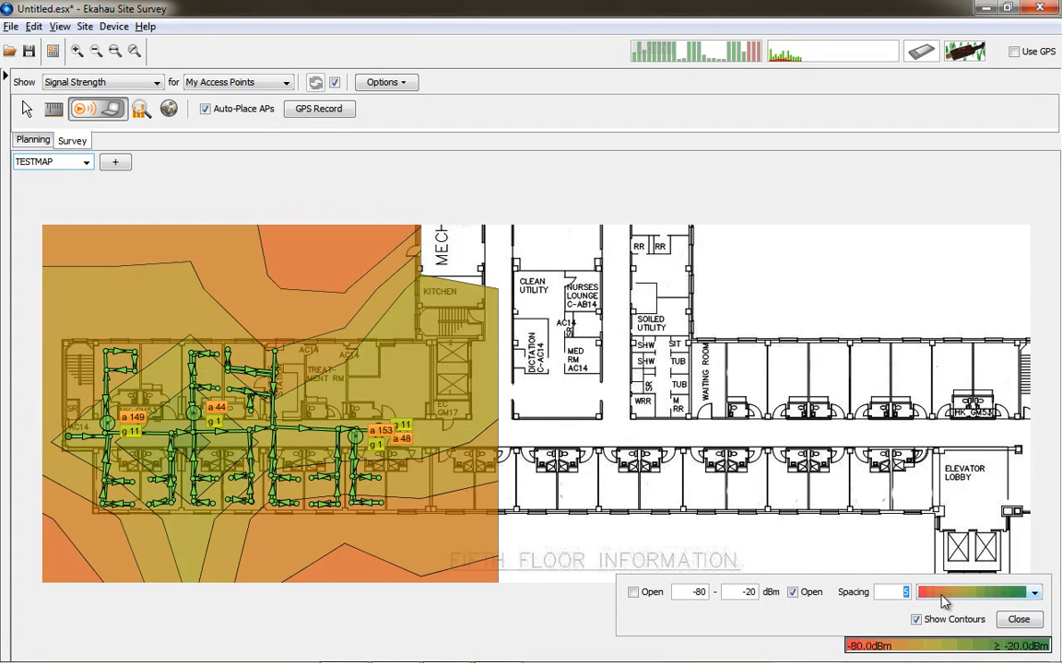
pyautogui.write('3')
pyautogui.press('Return')
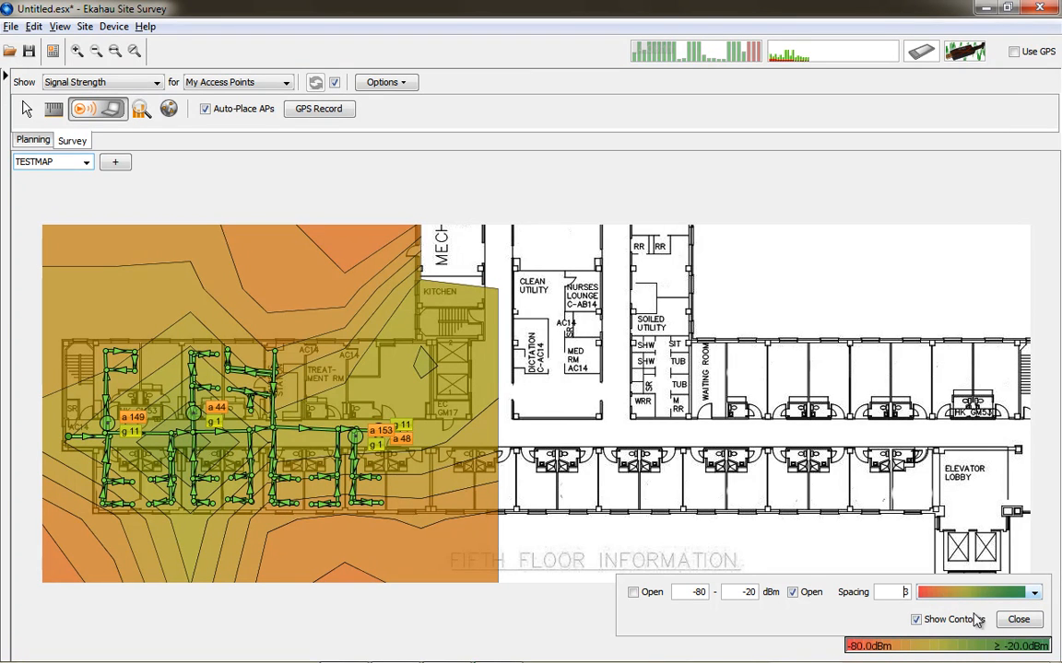
pyautogui.click(1034, 594)
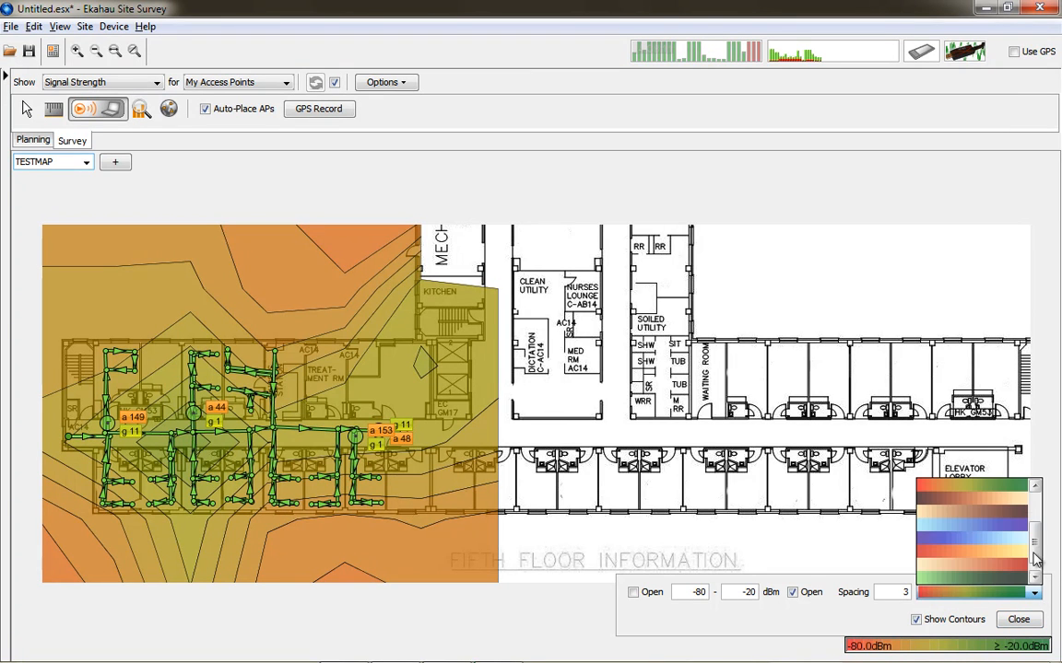
pyautogui.moveTo(1035, 545); pyautogui.dragTo(1035, 521)
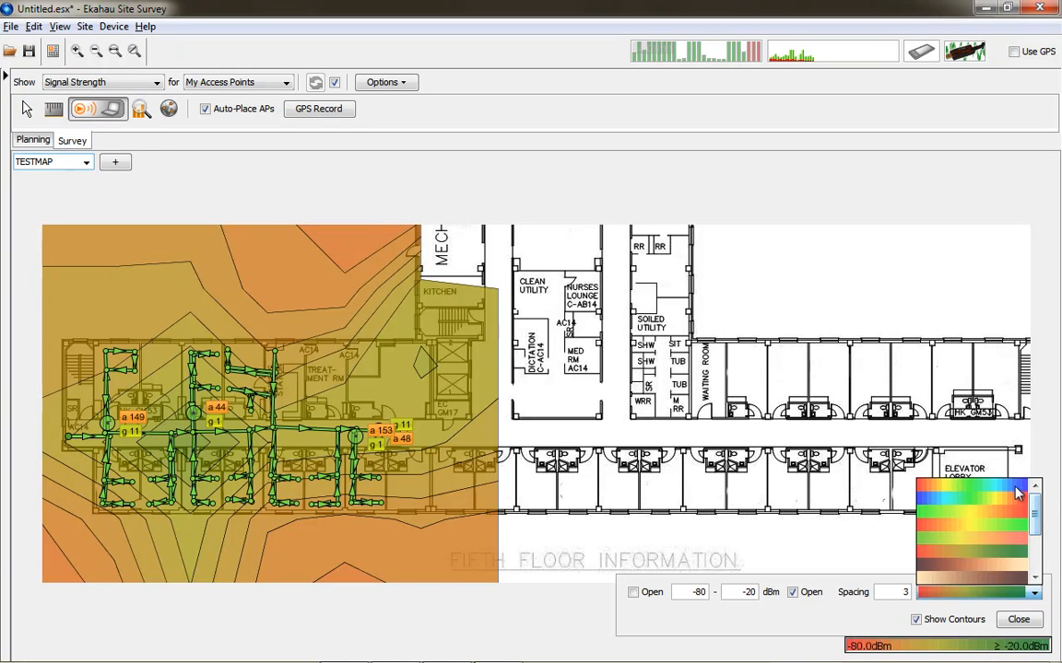
pyautogui.click(974, 523)
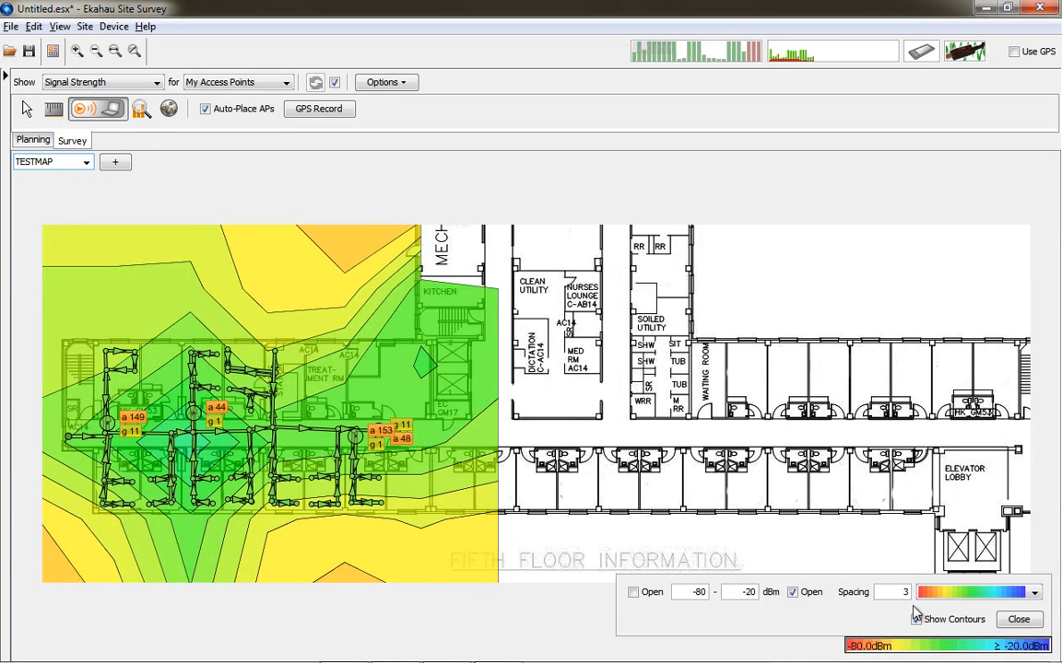
# - Try a lower signal limit of -65 dBm, set it to -75 dBm, and close the legend settings
pyautogui.click(915, 619)
pyautogui.doubleClick(907, 592)
pyautogui.moveTo(898, 594); pyautogui.dragTo(920, 599)
pyautogui.press('Return')
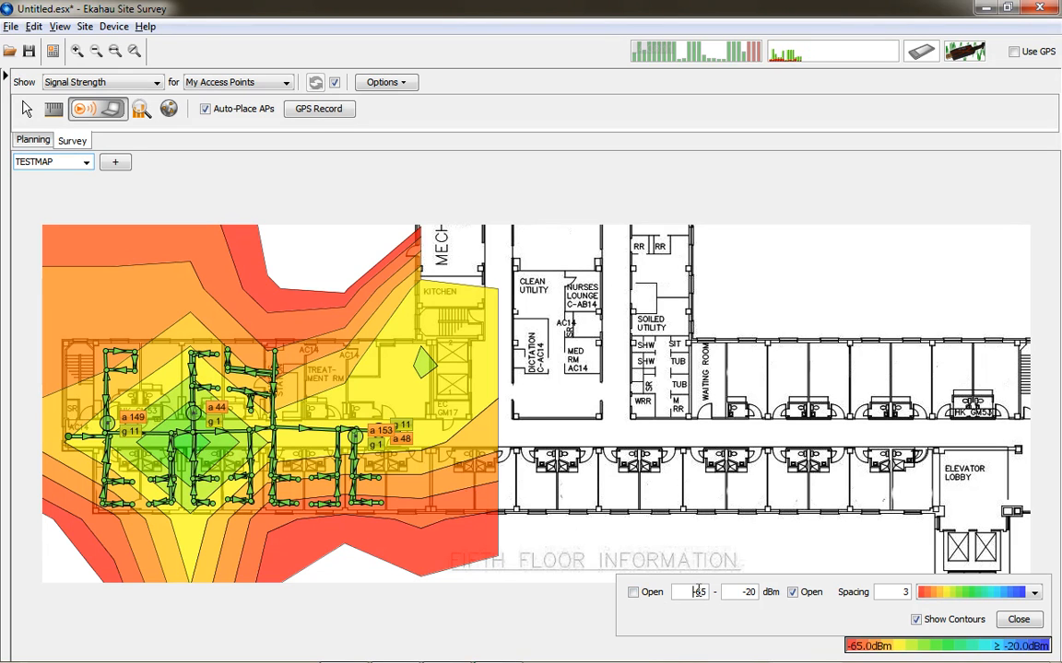
pyautogui.write('-75')
pyautogui.press('Return')
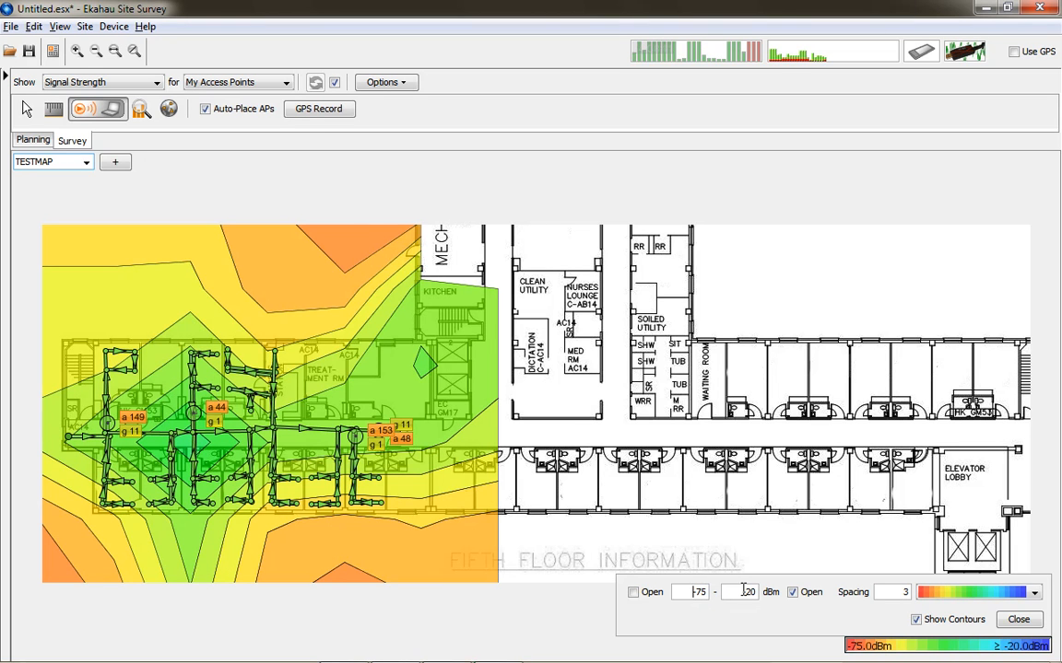
pyautogui.click(758, 593)
pyautogui.click(1021, 622)
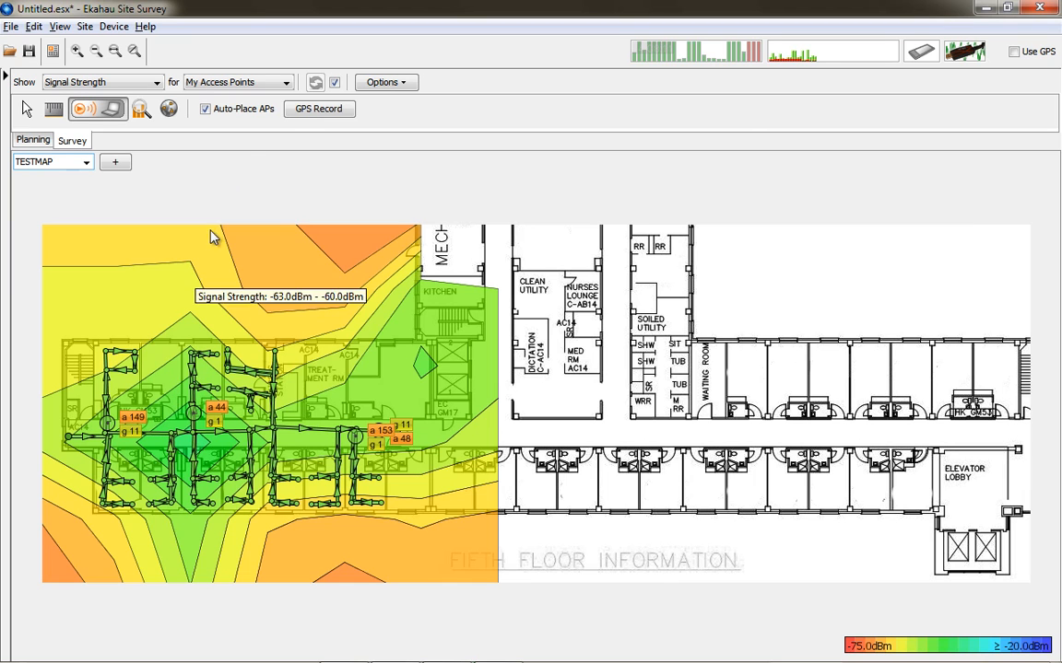
# - Inspect a survey point near the northwest rooms in the Survey Inspector, widening the columns and reading through the detected access points
pyautogui.click(141, 110)
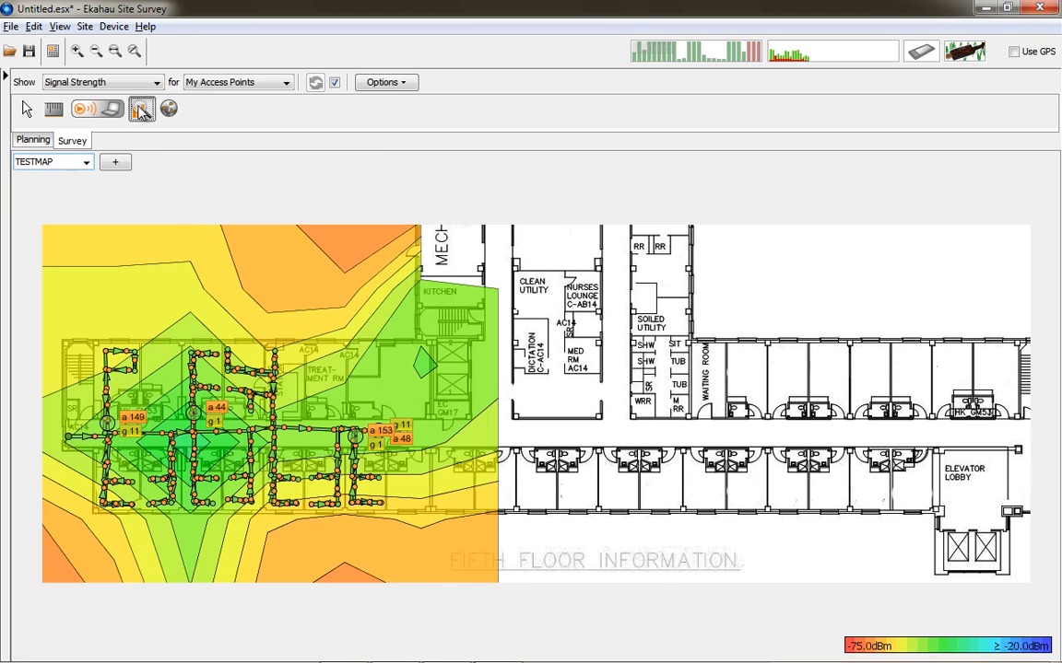
pyautogui.click(129, 357)
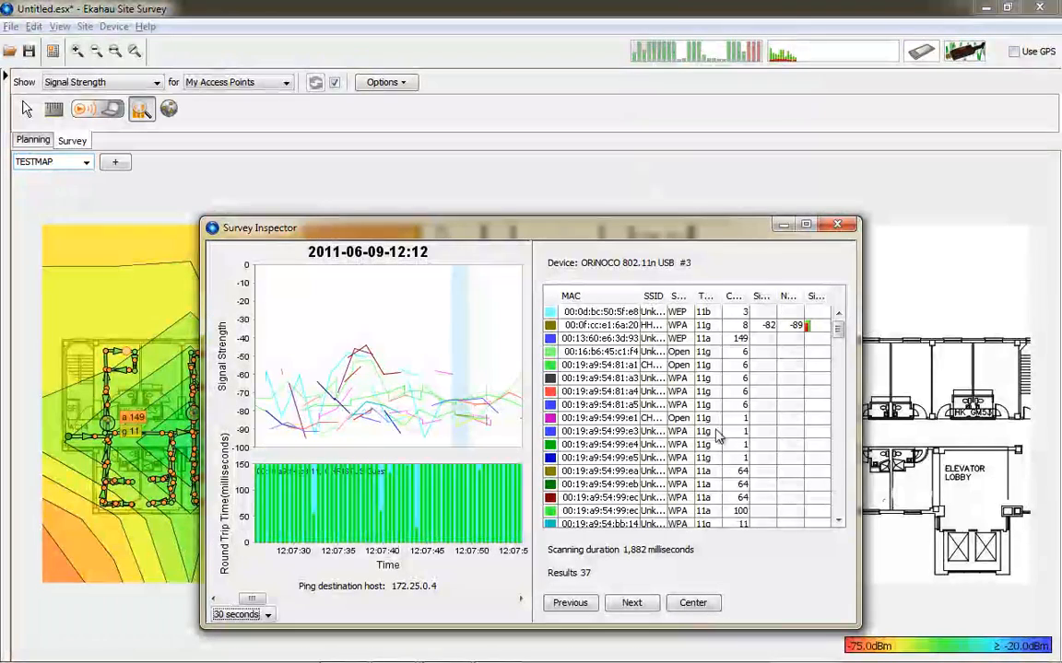
pyautogui.moveTo(720, 295)
pyautogui.mouseDown()
pyautogui.moveTo(800, 295)
pyautogui.moveTo(726, 297)
pyautogui.moveTo(761, 293)
pyautogui.moveTo(742, 295)
pyautogui.mouseUp()
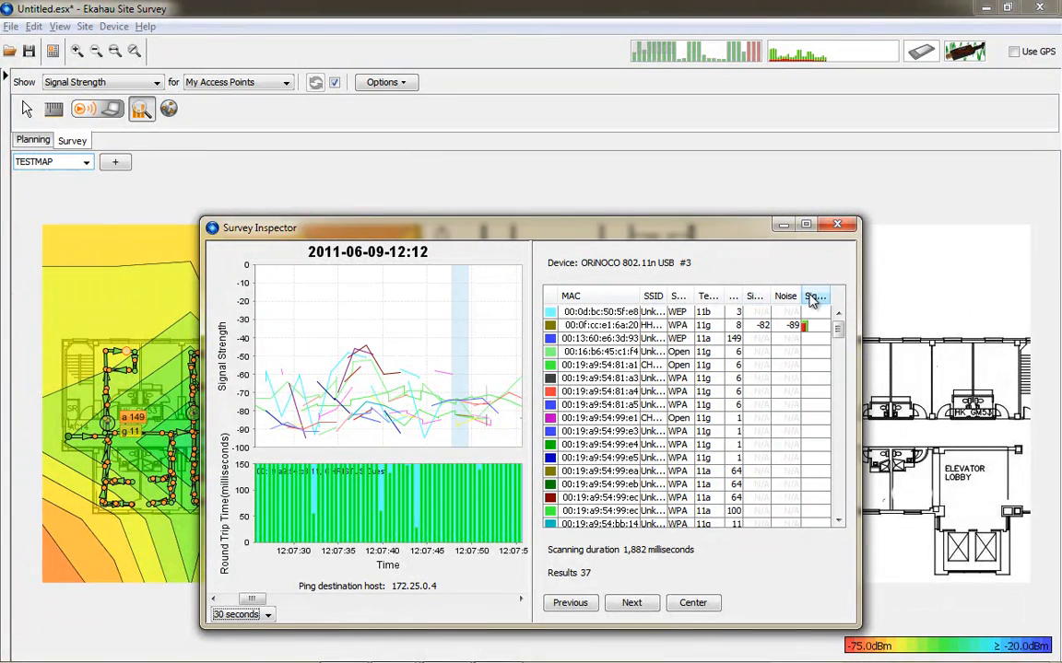
pyautogui.moveTo(838, 329); pyautogui.dragTo(846, 505)
# - Advance scan by scan along the survey path and examine the signal strength and round-trip time charts
pyautogui.click(632, 603)
pyautogui.click(632, 604)
pyautogui.click(632, 604)
pyautogui.click(632, 604)
pyautogui.click(632, 603)
pyautogui.click(632, 604)
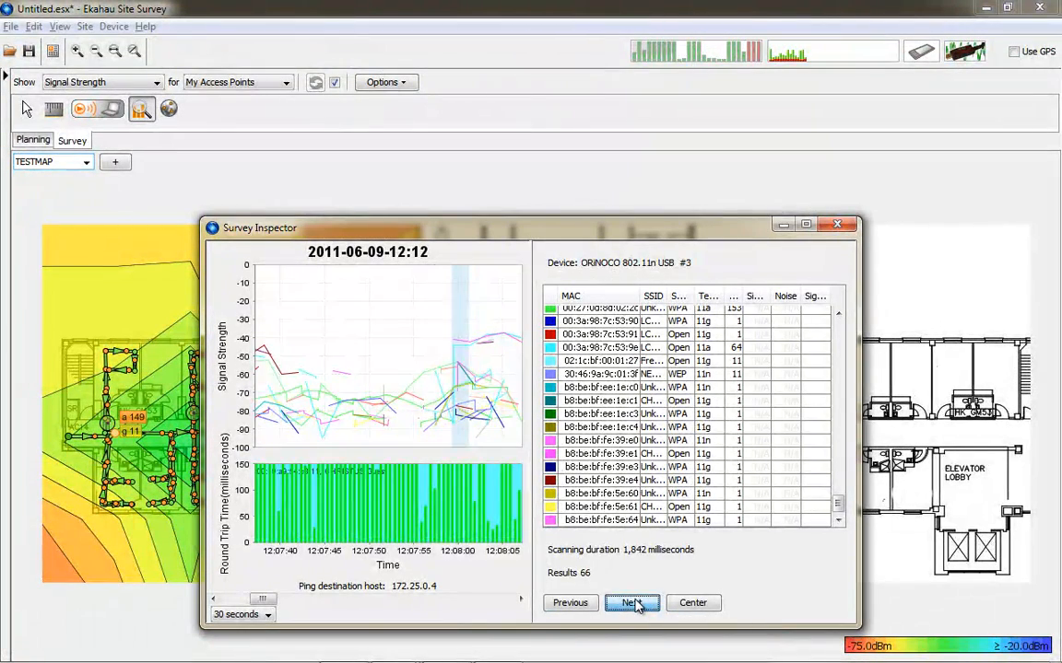
pyautogui.click(632, 604)
pyautogui.click(633, 604)
pyautogui.click(632, 604)
pyautogui.click(632, 604)
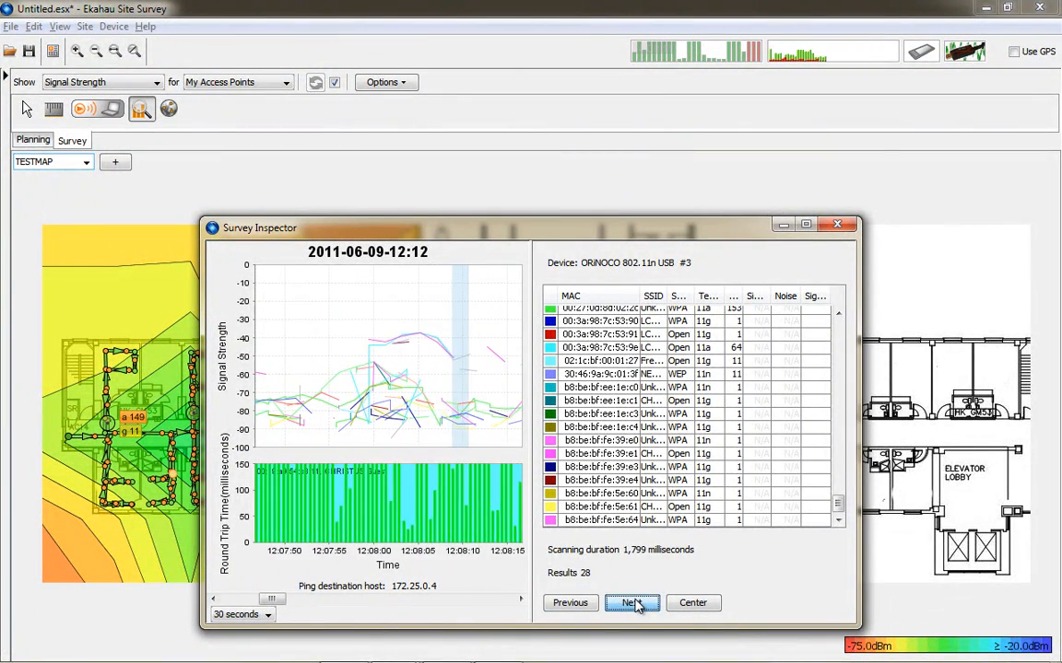
pyautogui.click(632, 604)
pyautogui.click(632, 604)
pyautogui.click(632, 604)
pyautogui.click(632, 604)
pyautogui.click(633, 604)
pyautogui.click(632, 604)
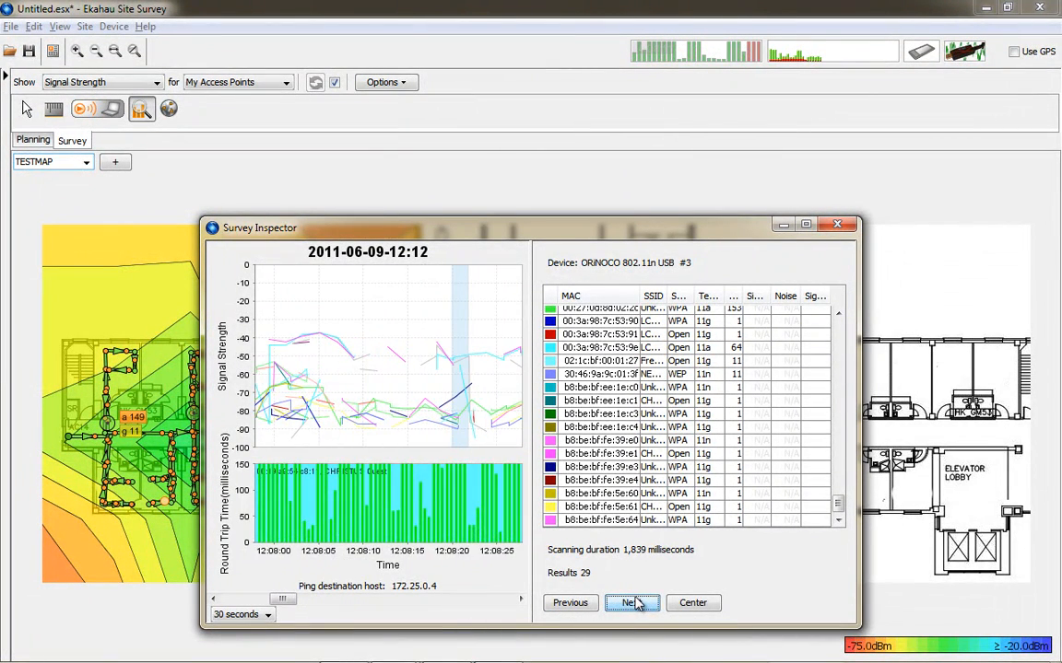
pyautogui.click(632, 604)
pyautogui.click(634, 603)
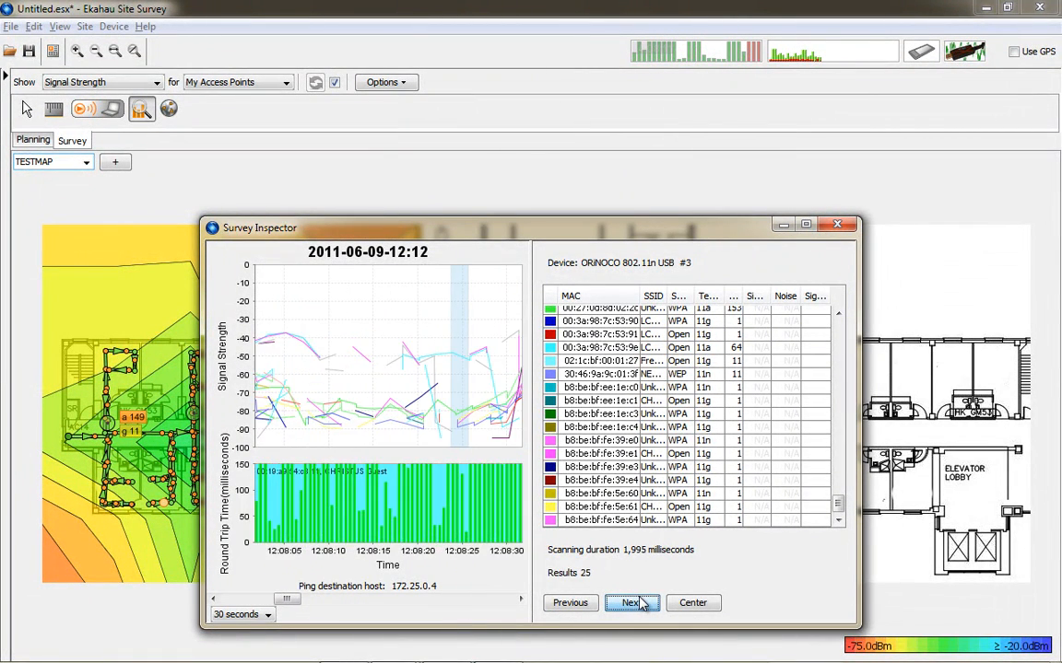
pyautogui.click(636, 603)
pyautogui.click(636, 604)
pyautogui.click(636, 603)
pyautogui.click(636, 604)
pyautogui.click(638, 604)
pyautogui.click(632, 603)
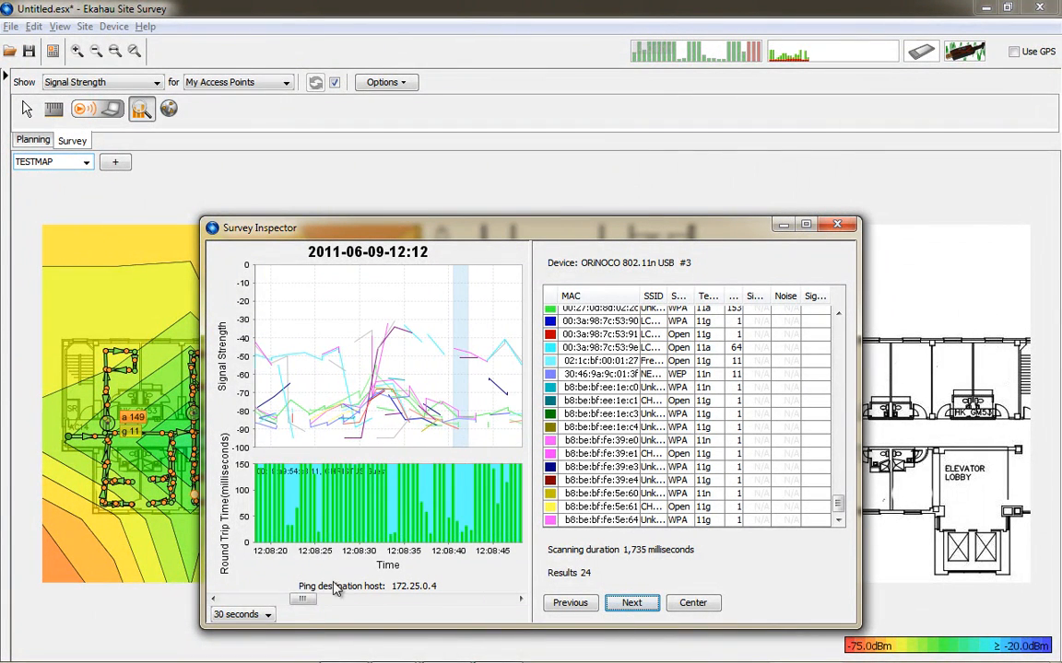
pyautogui.click(630, 604)
pyautogui.click(632, 603)
pyautogui.click(634, 603)
pyautogui.click(634, 604)
pyautogui.click(634, 603)
pyautogui.click(634, 603)
pyautogui.click(634, 604)
pyautogui.click(634, 604)
pyautogui.click(634, 603)
pyautogui.click(634, 604)
pyautogui.click(634, 604)
pyautogui.click(634, 604)
pyautogui.click(634, 603)
pyautogui.click(634, 603)
# - Move the Survey Inspector higher, make it taller, and set its chart time range to 5 seconds
pyautogui.moveTo(503, 229); pyautogui.dragTo(519, 99)
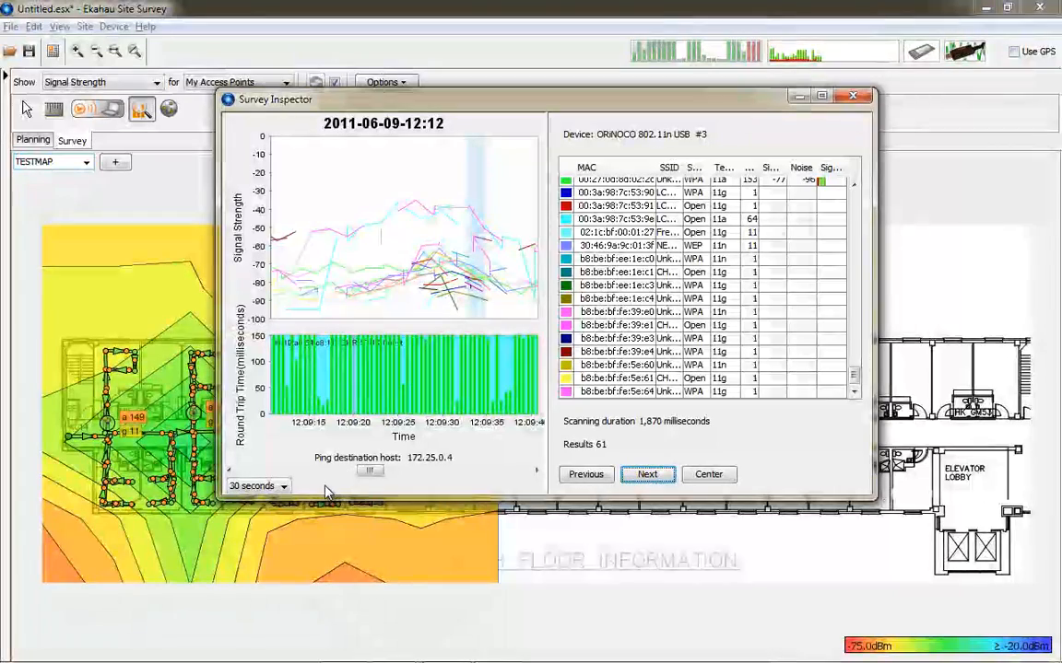
pyautogui.moveTo(322, 499); pyautogui.dragTo(309, 551)
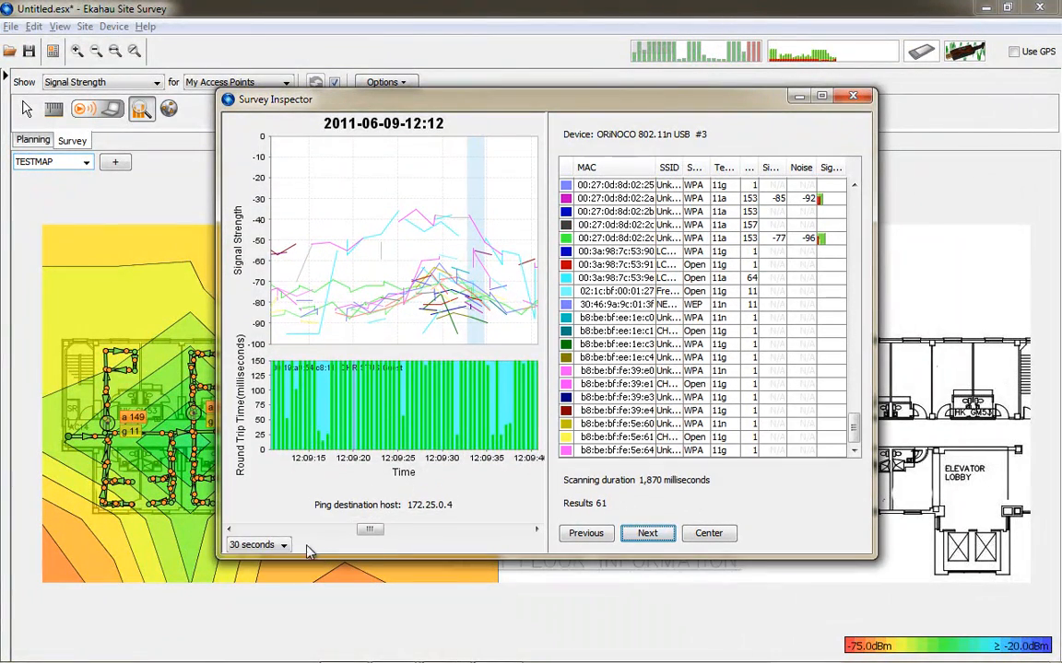
pyautogui.click(282, 545)
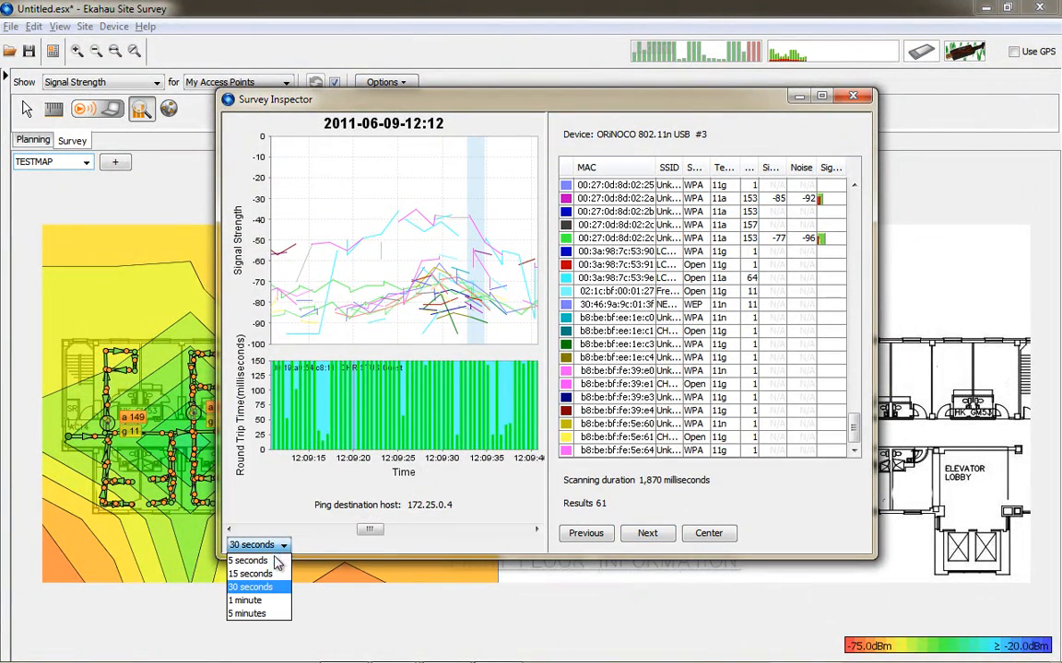
pyautogui.click(272, 561)
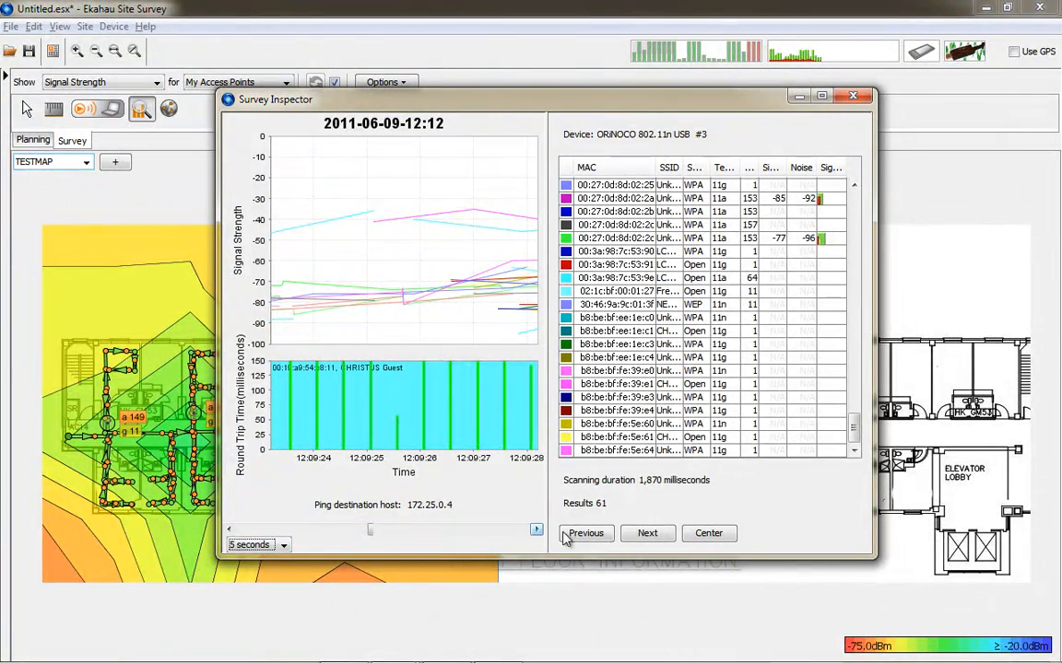
# - Advance through several scans in the Survey Inspector, try a 1-minute chart time range, and set it to 30 seconds
pyautogui.click(651, 536)
pyautogui.click(655, 536)
pyautogui.click(660, 537)
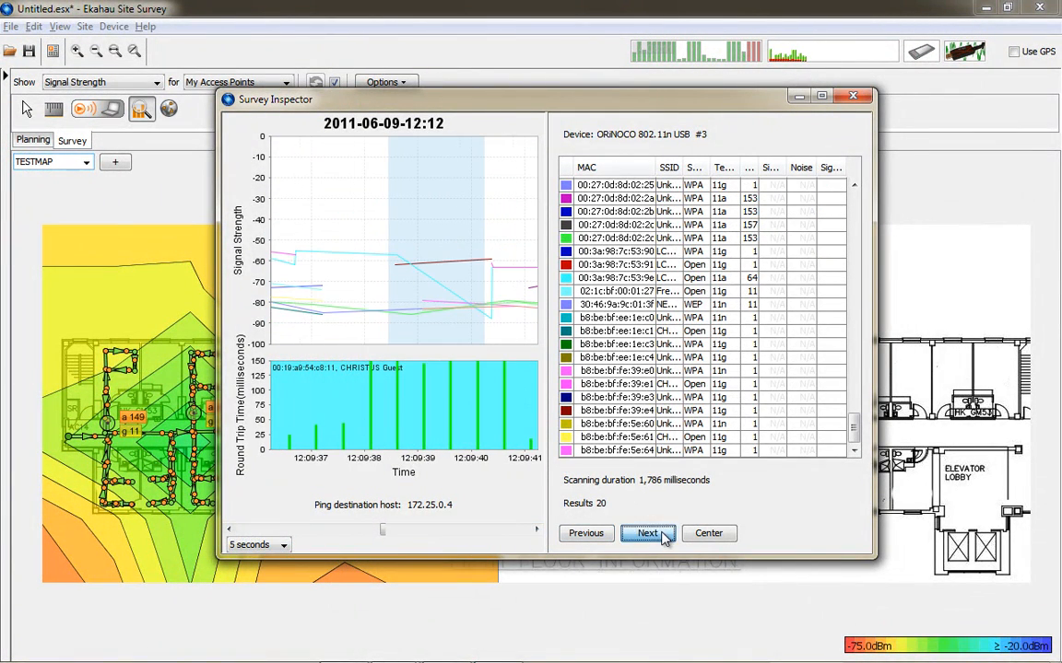
pyautogui.click(280, 546)
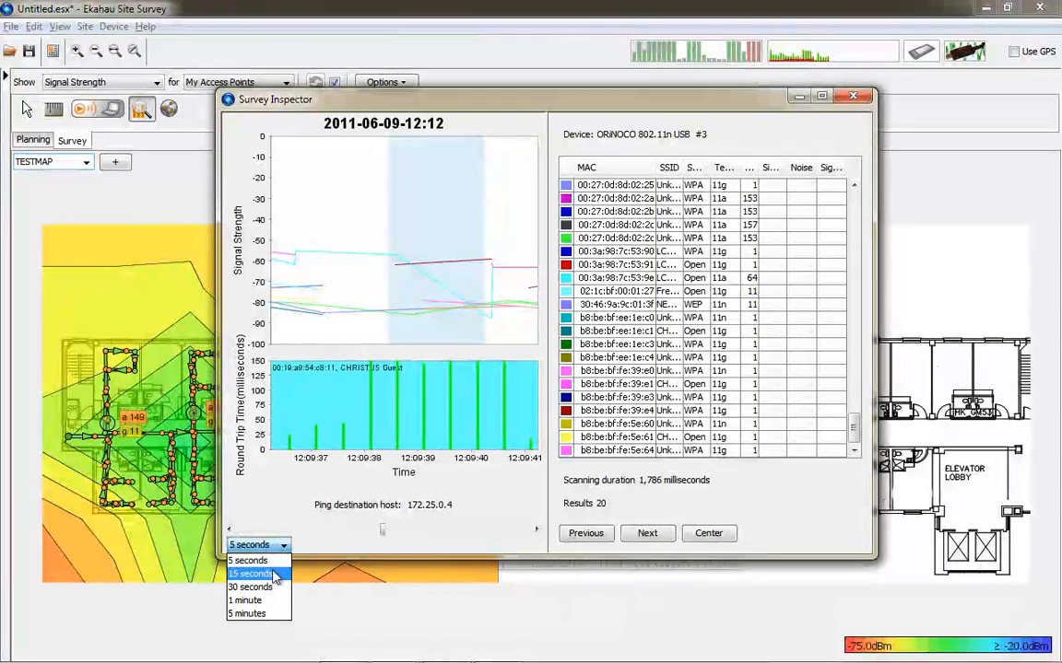
pyautogui.click(275, 600)
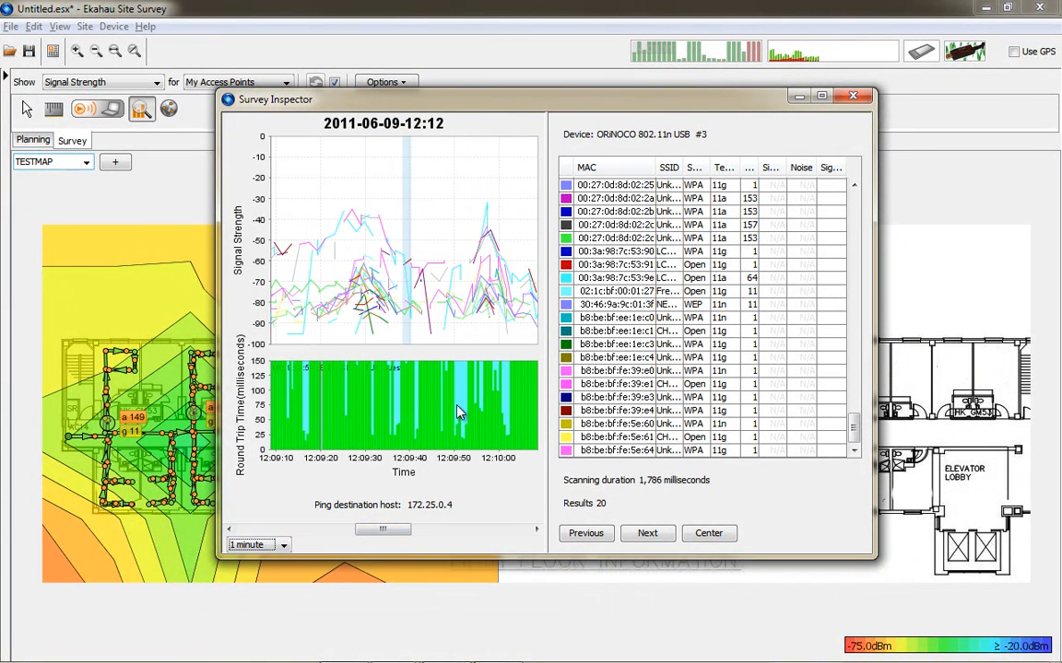
pyautogui.click(280, 545)
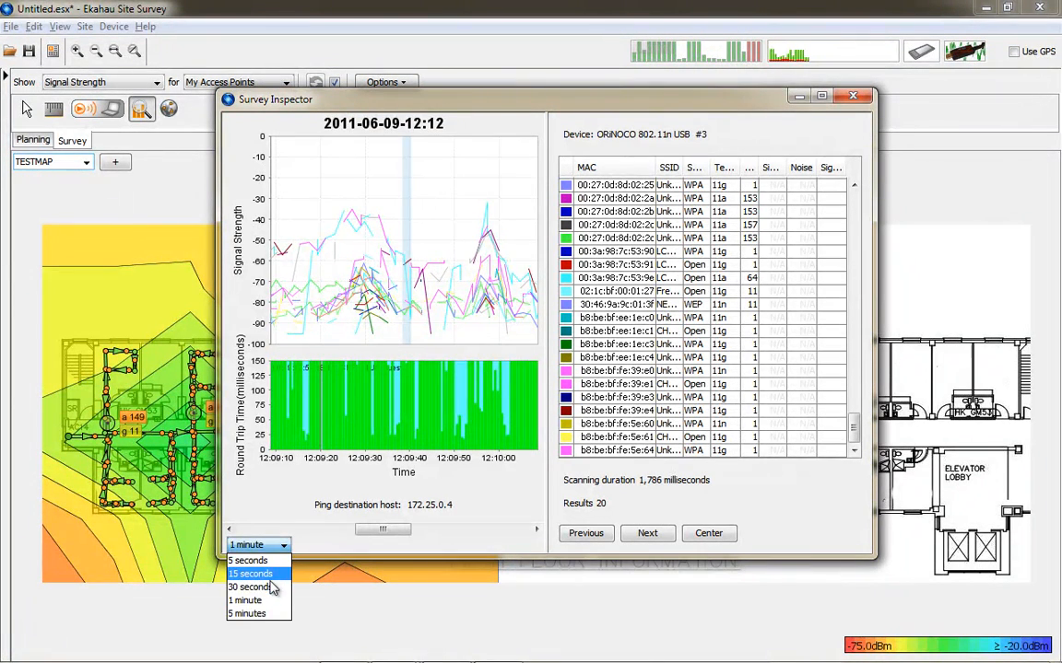
pyautogui.click(273, 592)
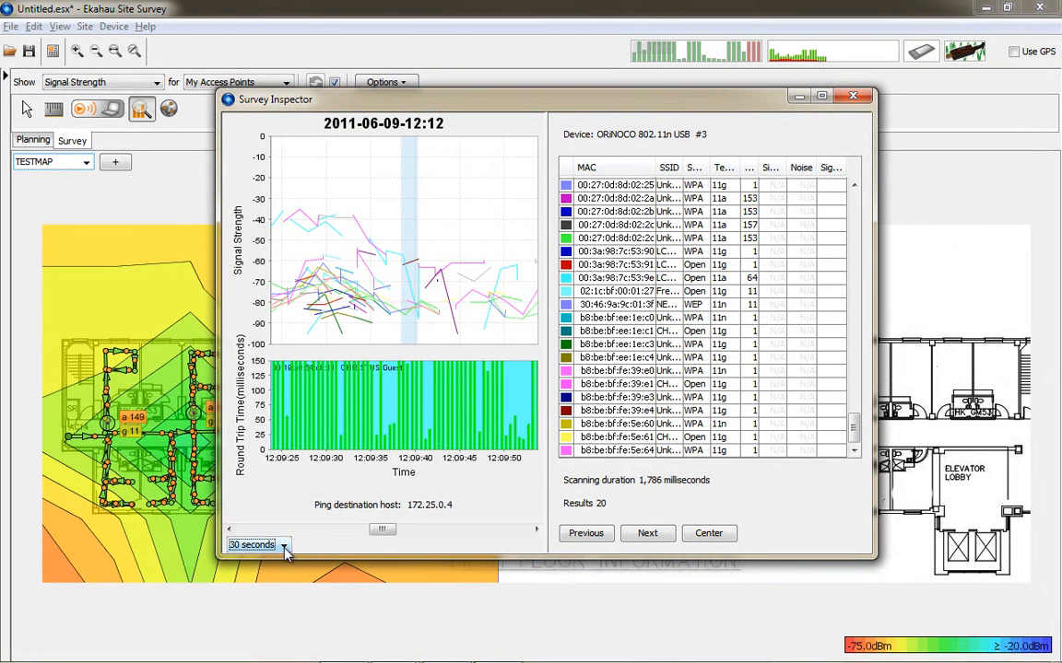
# - Follow the signal strength and round-trip time charts over five more scans and close the Survey Inspector
pyautogui.click(667, 537)
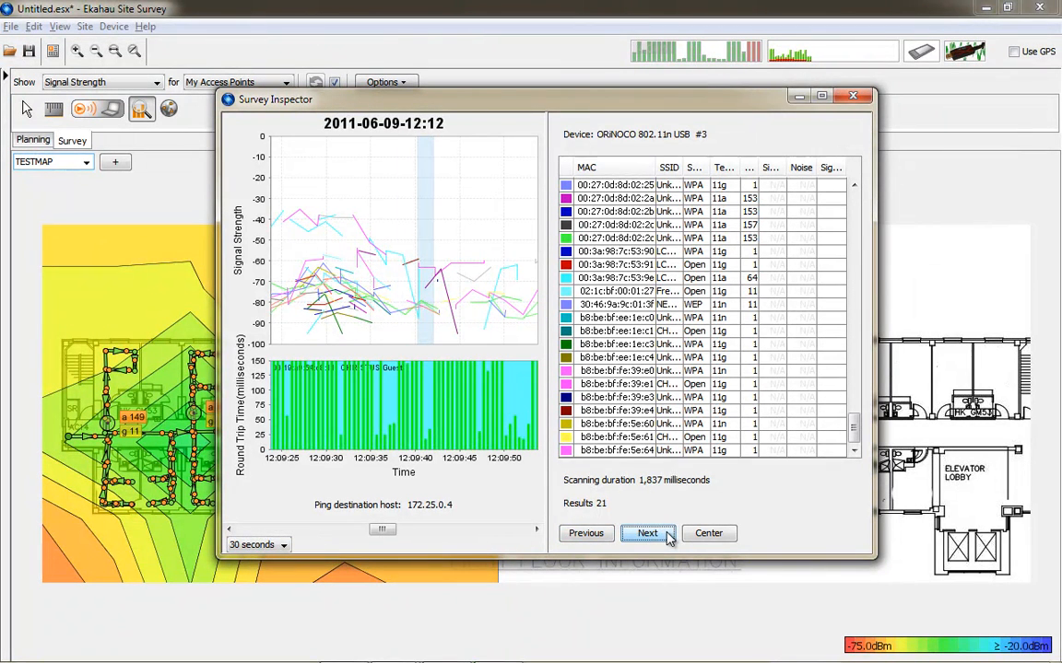
pyautogui.click(667, 535)
pyautogui.click(667, 535)
pyautogui.click(667, 534)
pyautogui.click(667, 534)
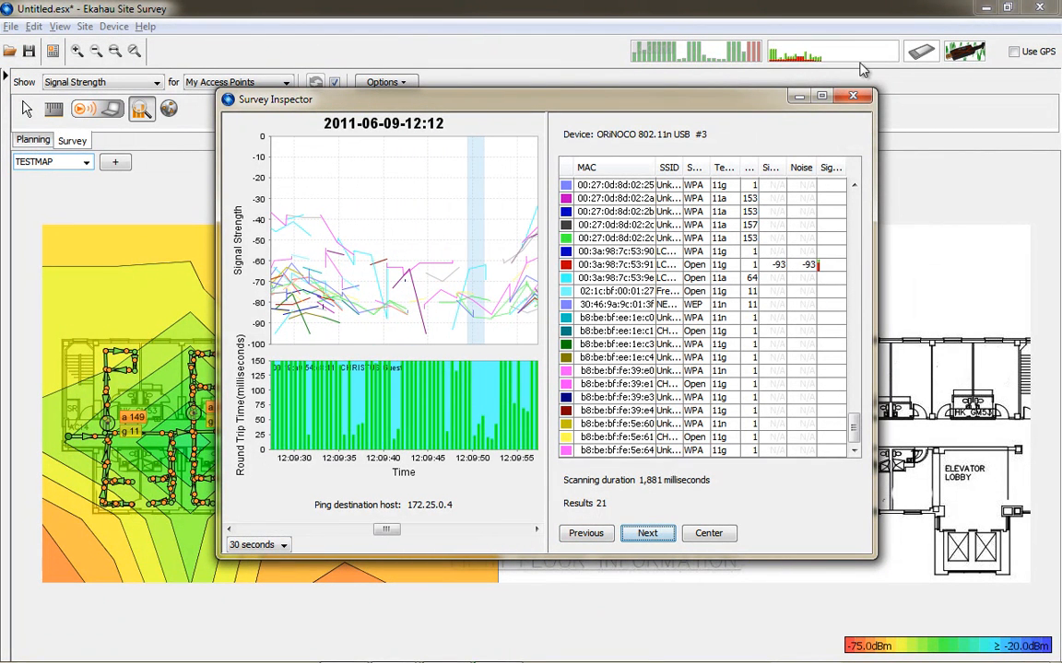
pyautogui.click(849, 96)
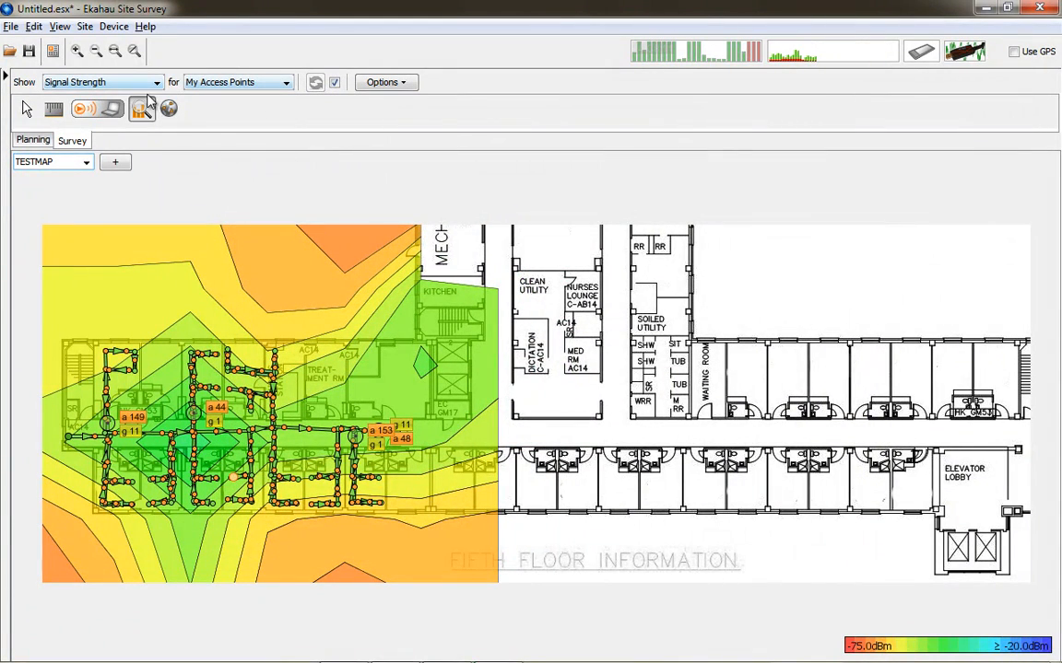
# - Show the access point list, widen it slightly, and read through the access points not placed on any map
pyautogui.click(5, 76)
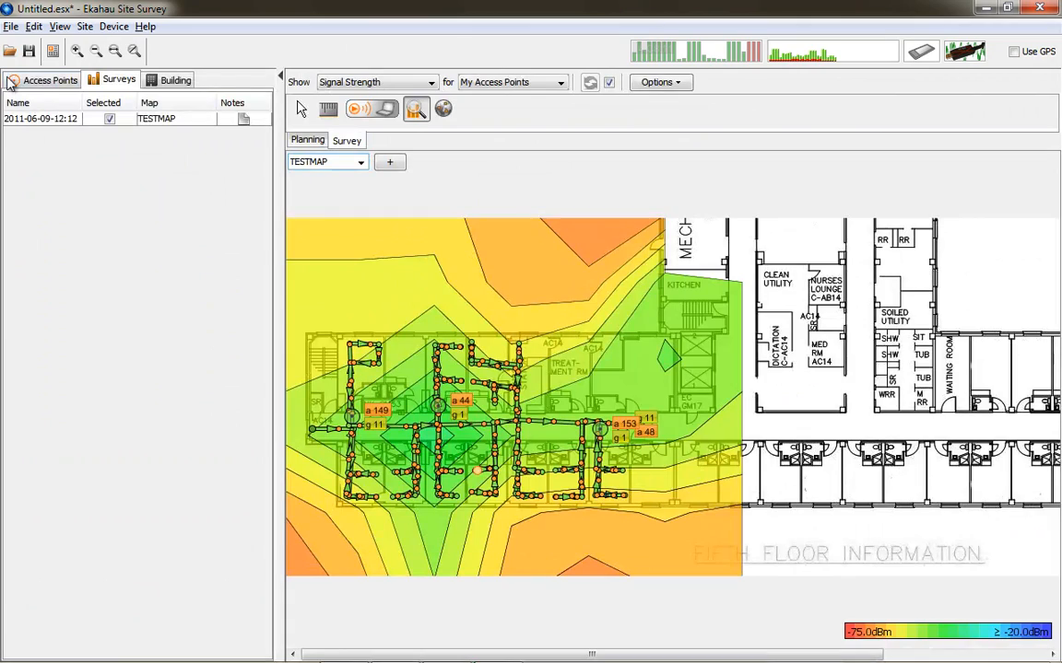
pyautogui.click(41, 85)
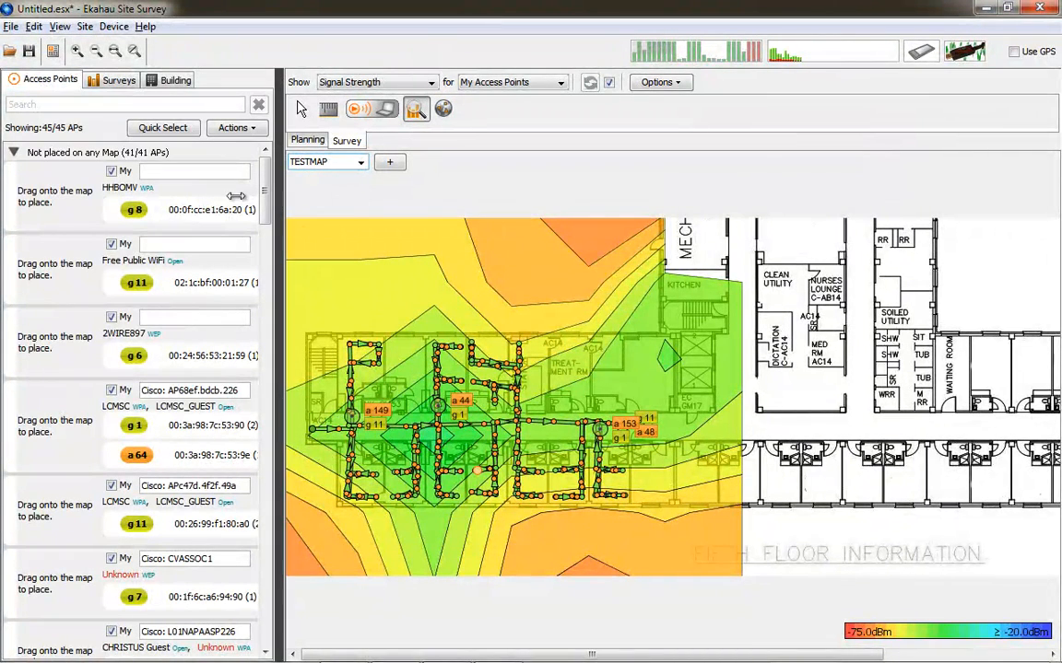
pyautogui.moveTo(263, 204); pyautogui.dragTo(283, 205)
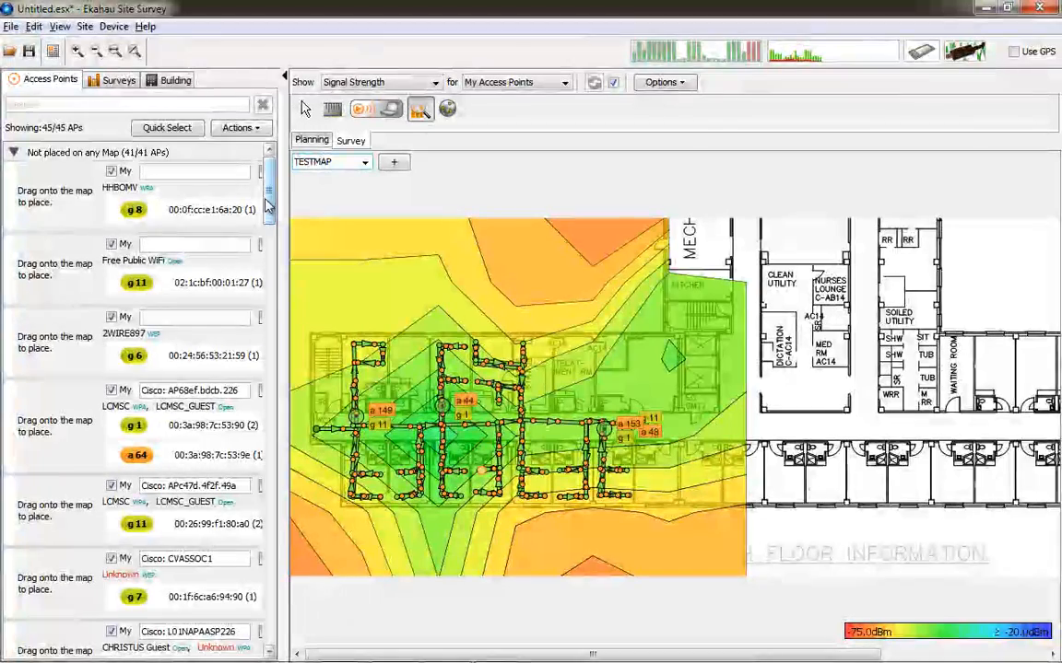
pyautogui.scroll(-1, 268, 207)
pyautogui.scroll(1, 269, 210)
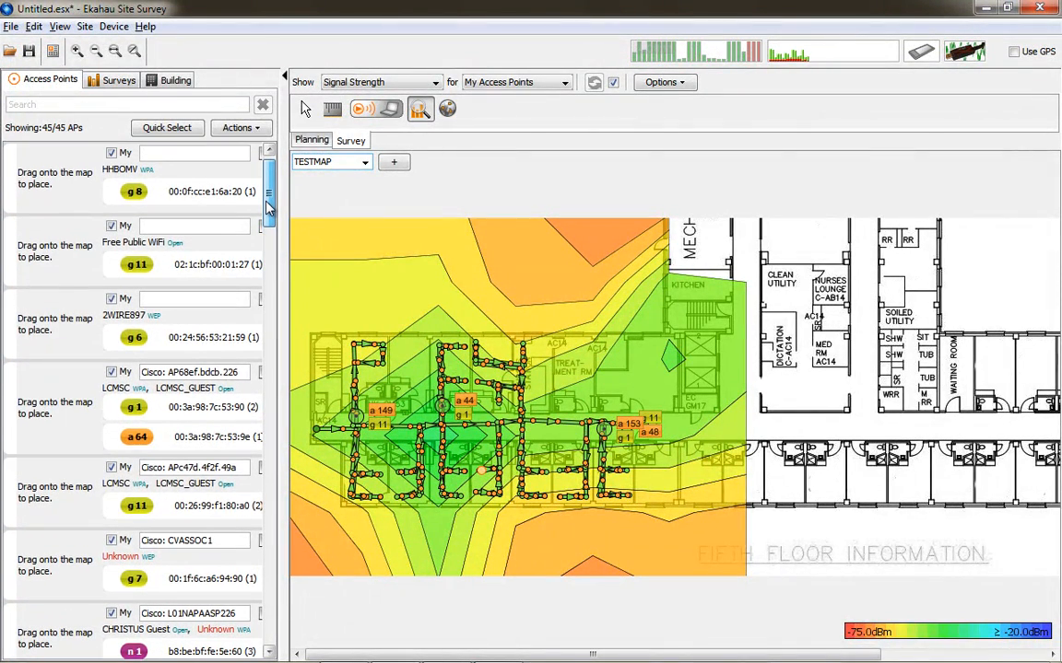
pyautogui.moveTo(268, 210); pyautogui.dragTo(278, 333)
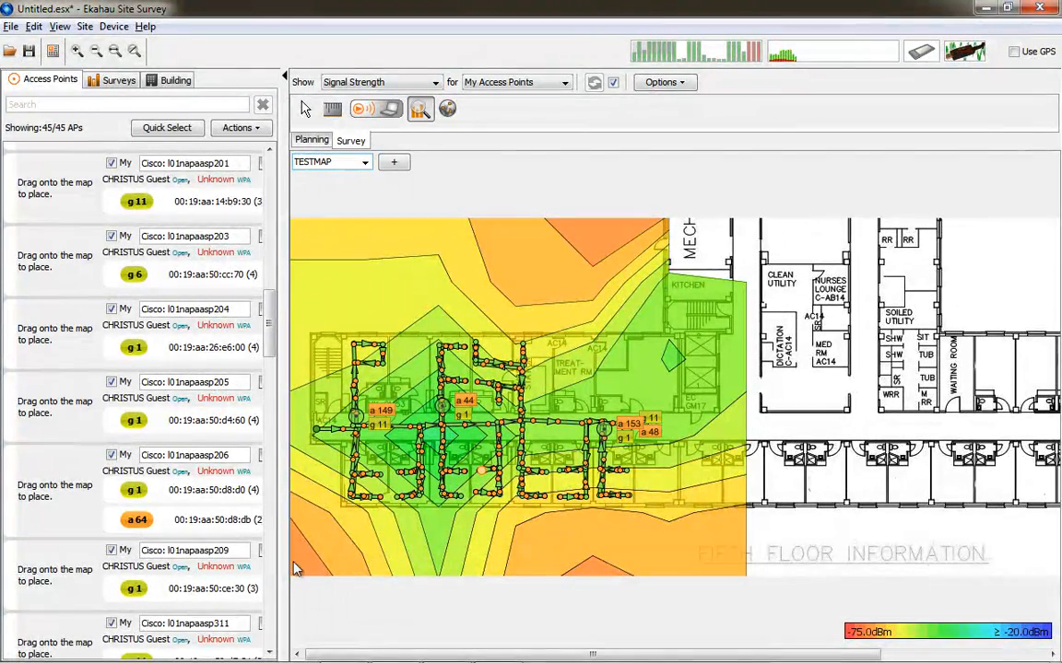
pyautogui.moveTo(273, 330); pyautogui.dragTo(274, 347)
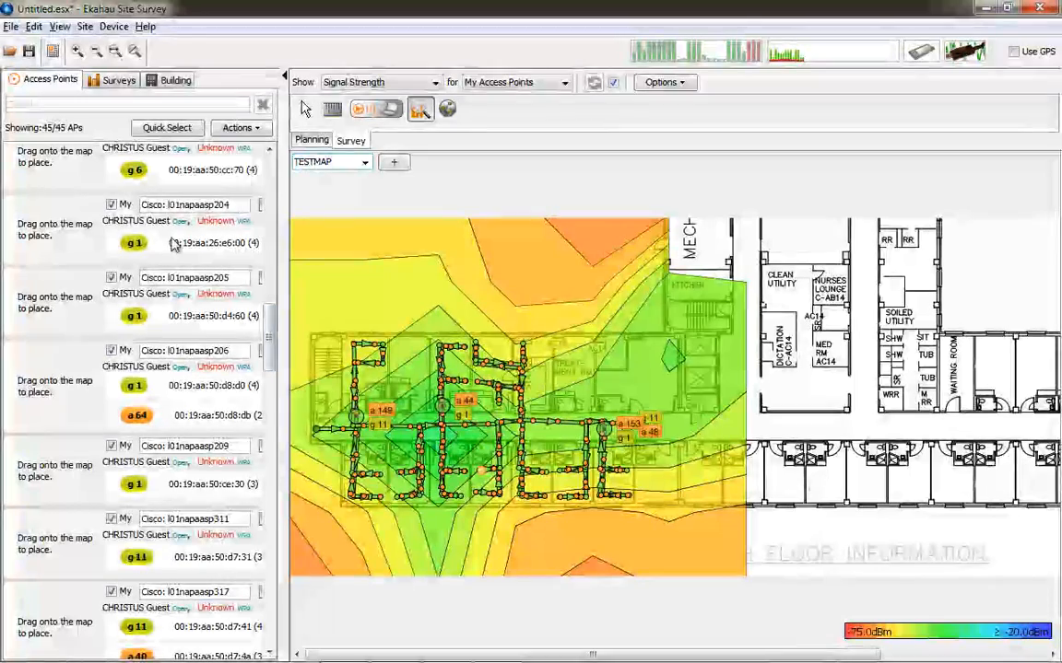
# - Select all access points and place the unplaced access point l01napaasp203 on the map near the northwest rooms
pyautogui.click(239, 127)
pyautogui.click(247, 148)
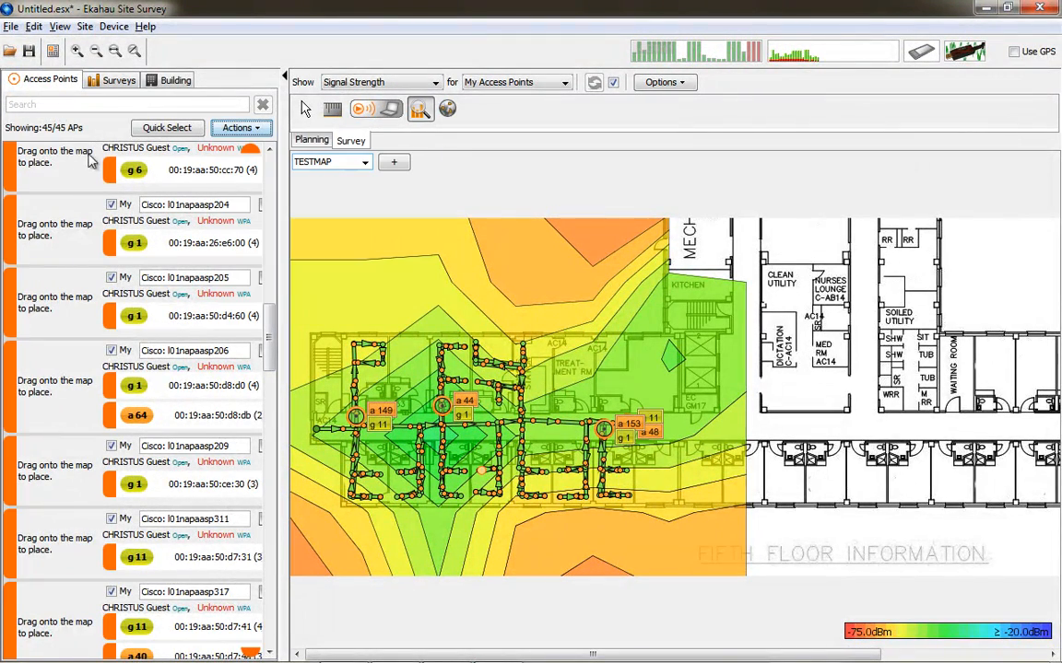
pyautogui.rightClick(31, 167)
pyautogui.click(35, 175)
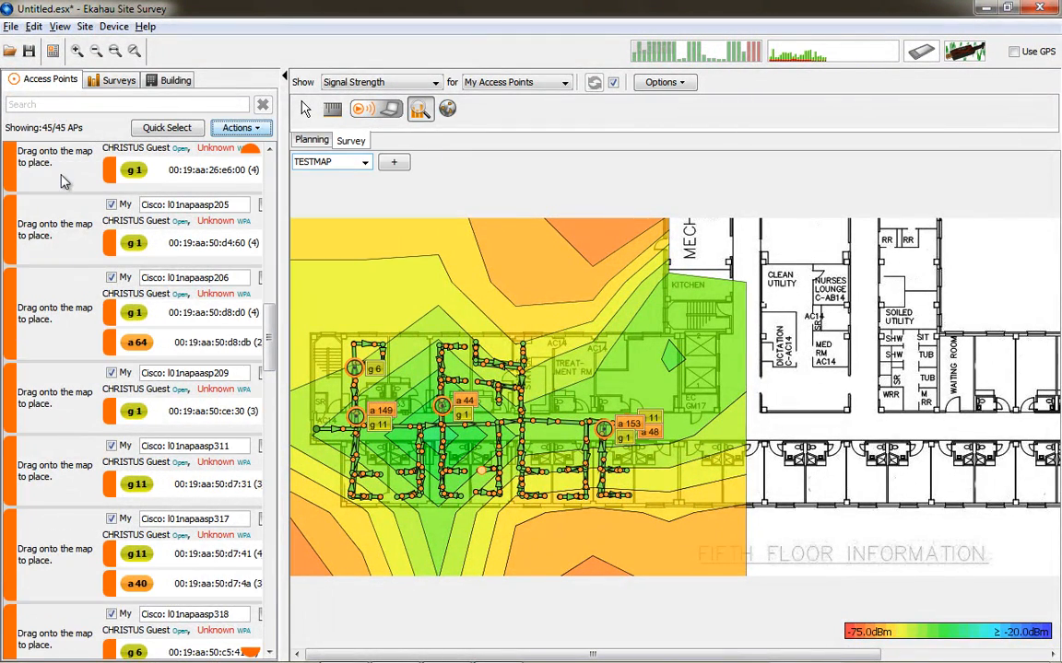
# - Inspect the survey point at the placed g 6 access point, and hide the access point list
pyautogui.click(355, 367)
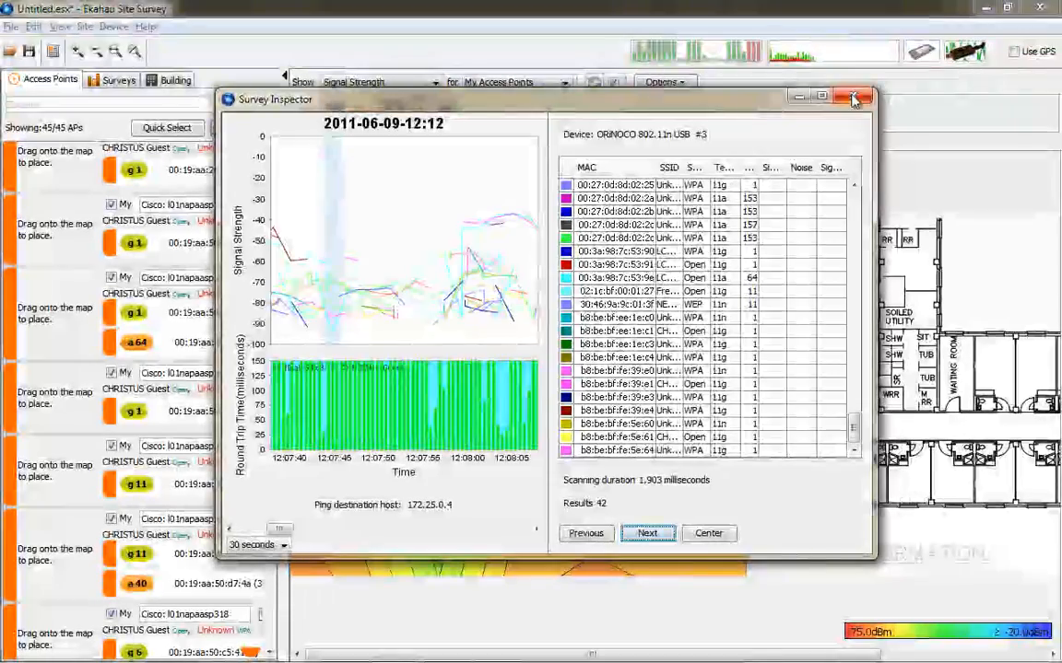
pyautogui.click(853, 95)
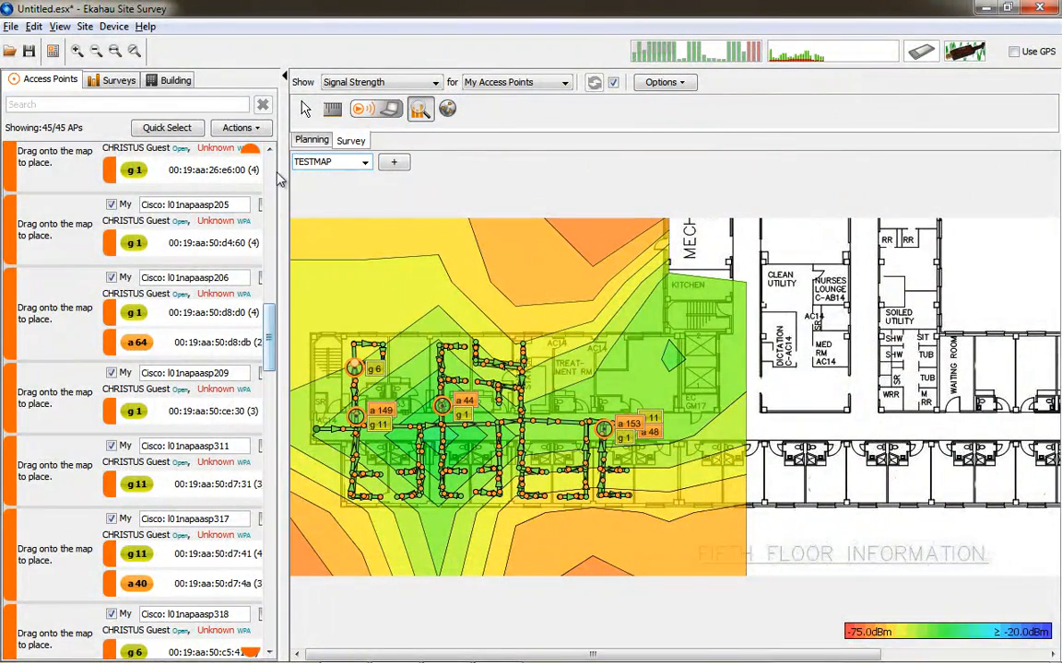
pyautogui.moveTo(274, 337); pyautogui.dragTo(275, 104)
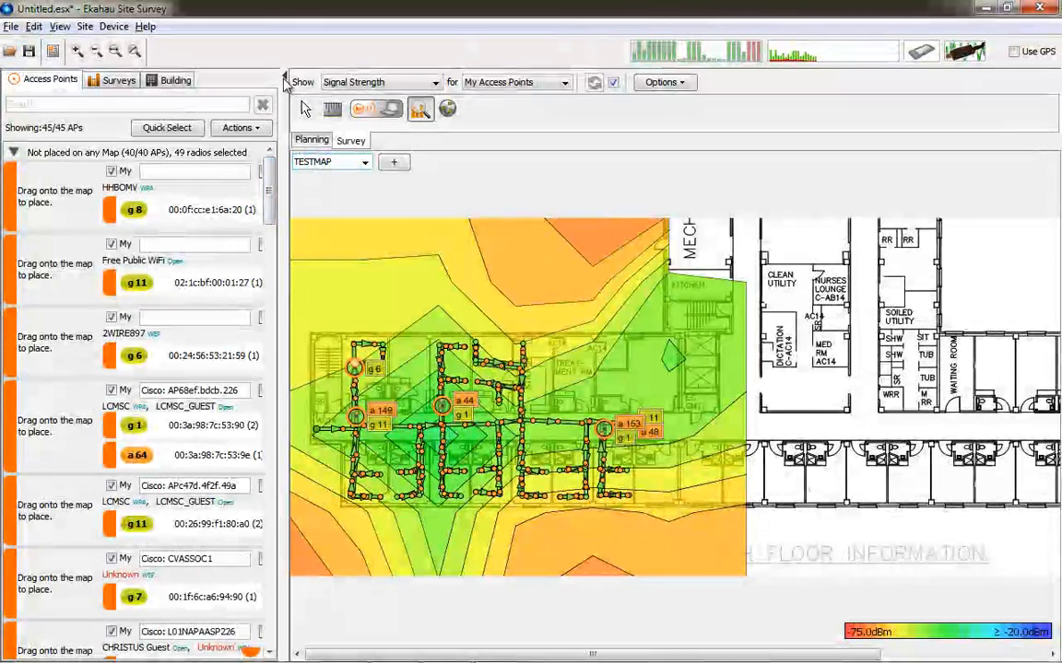
pyautogui.click(285, 80)
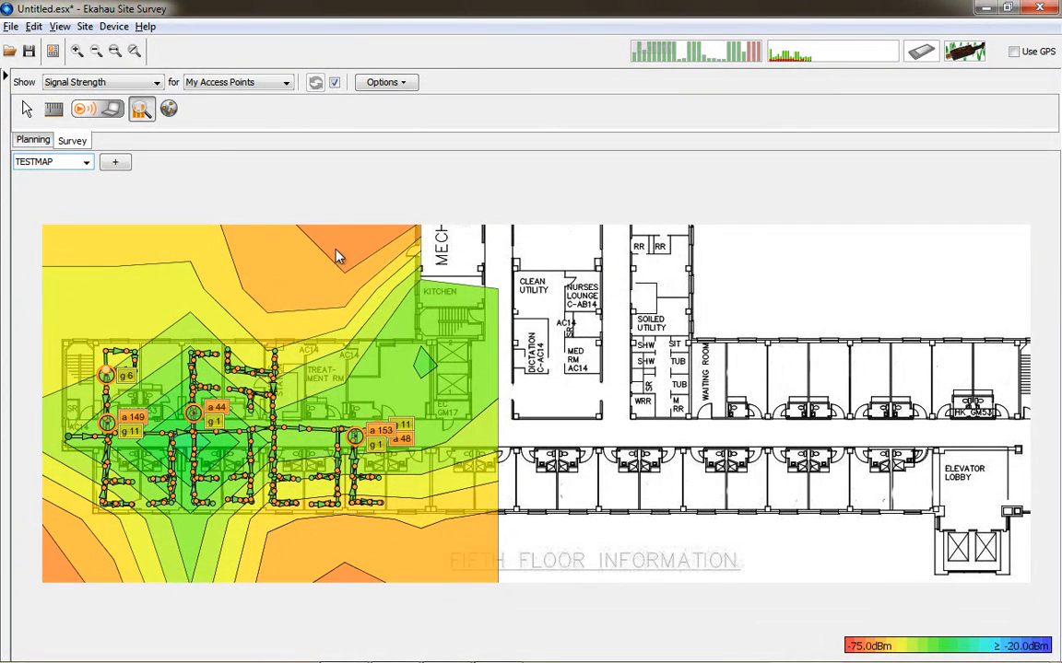
# - Set the signal strength legend's contour spacing to 2, keeping the lower limit closed, and close the legend settings
pyautogui.click(1009, 648)
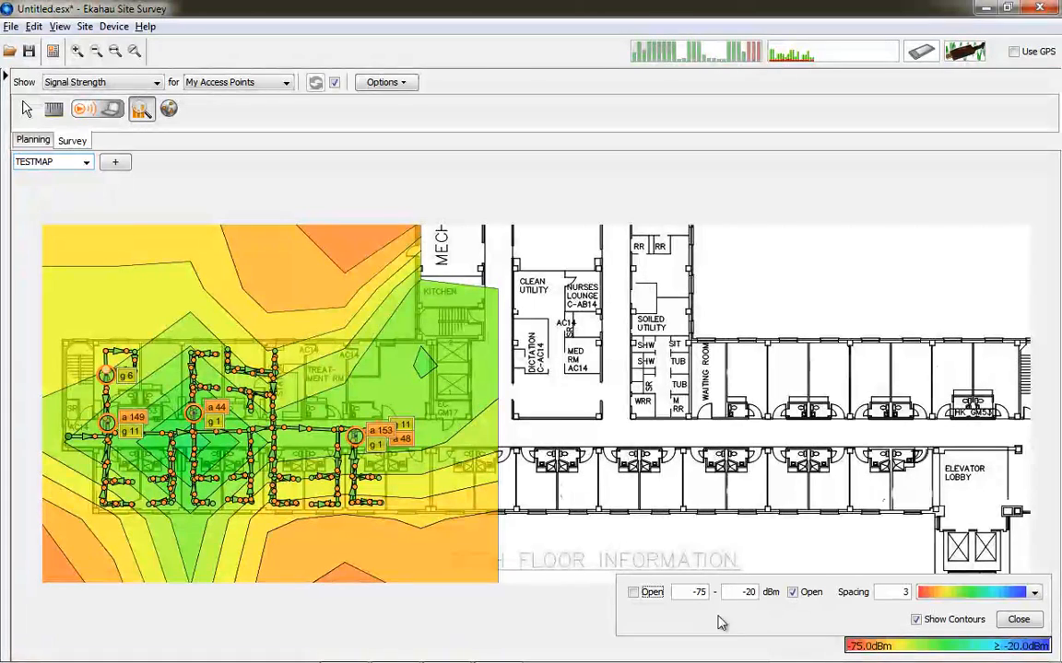
pyautogui.click(633, 592)
pyautogui.click(633, 592)
pyautogui.moveTo(902, 593); pyautogui.dragTo(925, 599)
pyautogui.write('2')
pyautogui.press('Return')
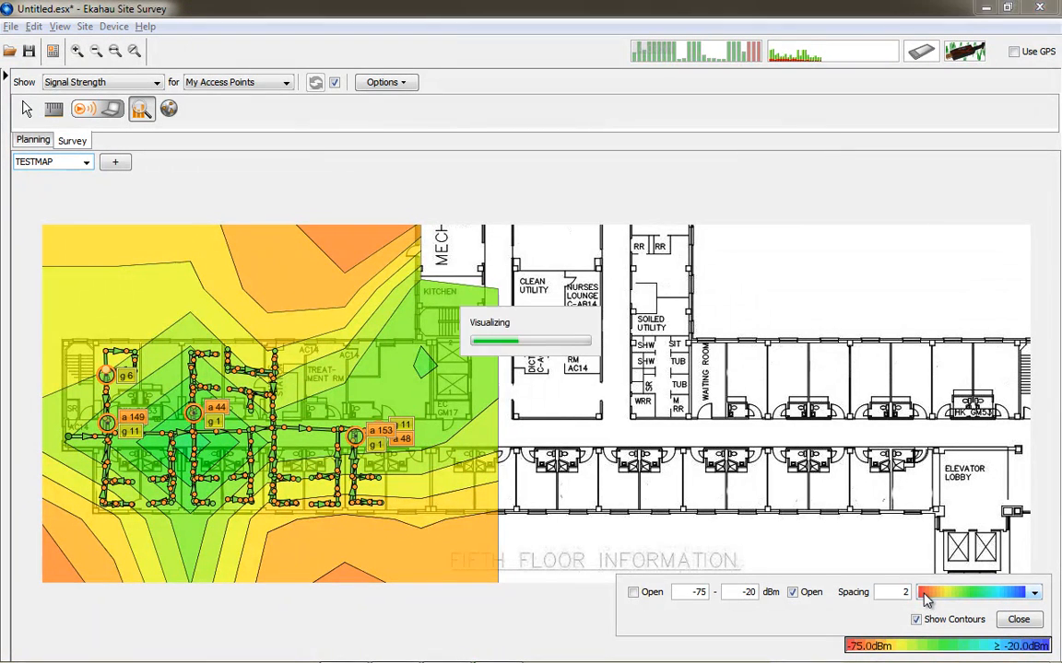
pyautogui.click(1016, 619)
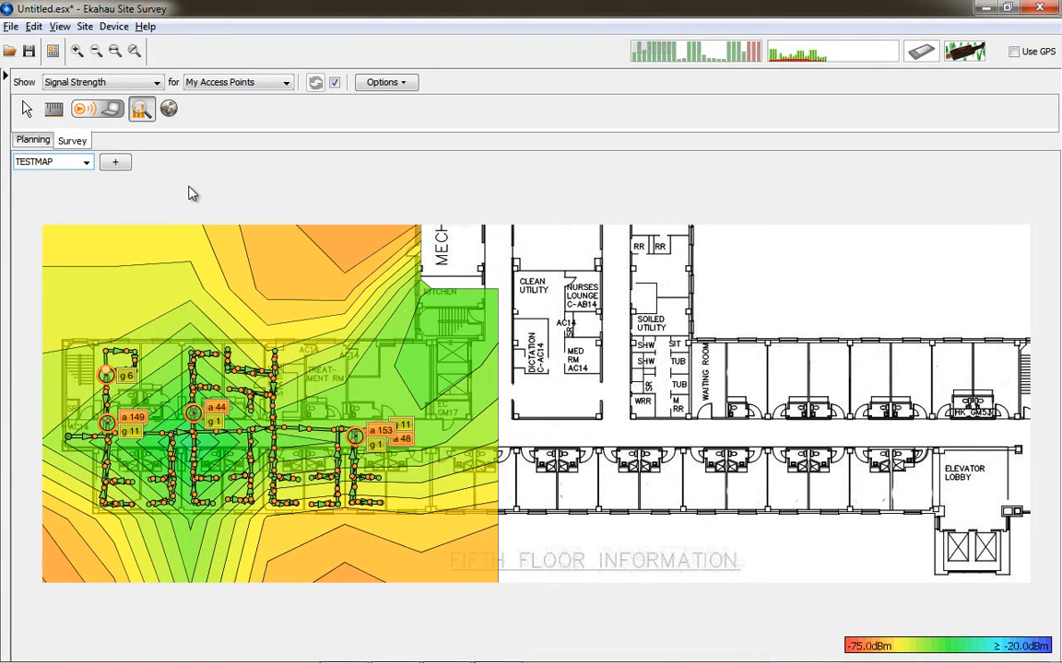
# - Check the program's version, build and license details, and close the information window
pyautogui.click(145, 26)
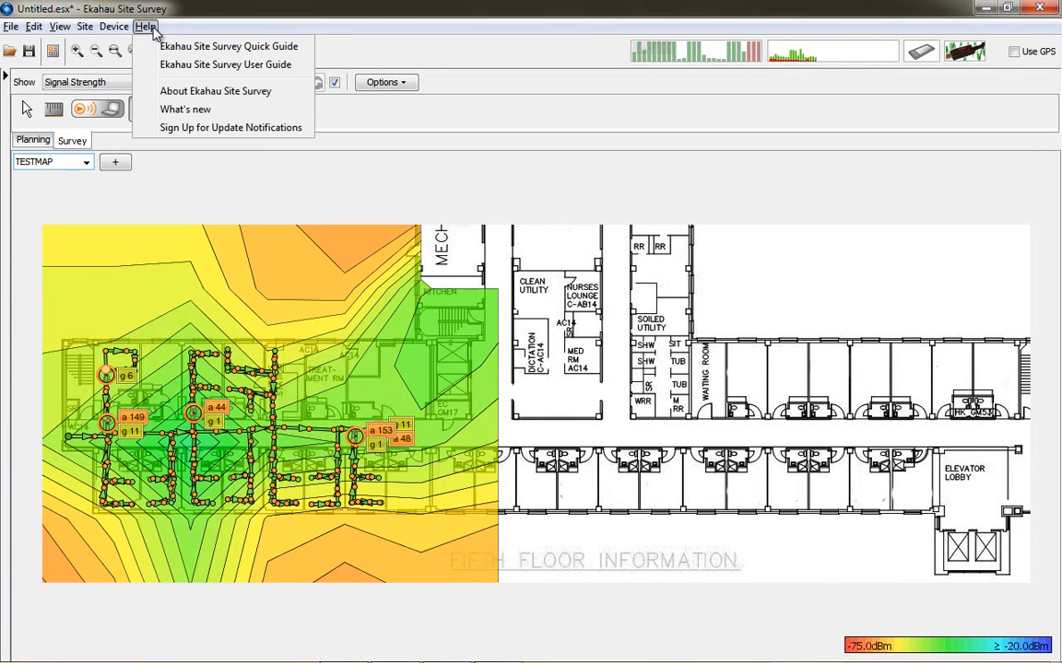
pyautogui.click(189, 92)
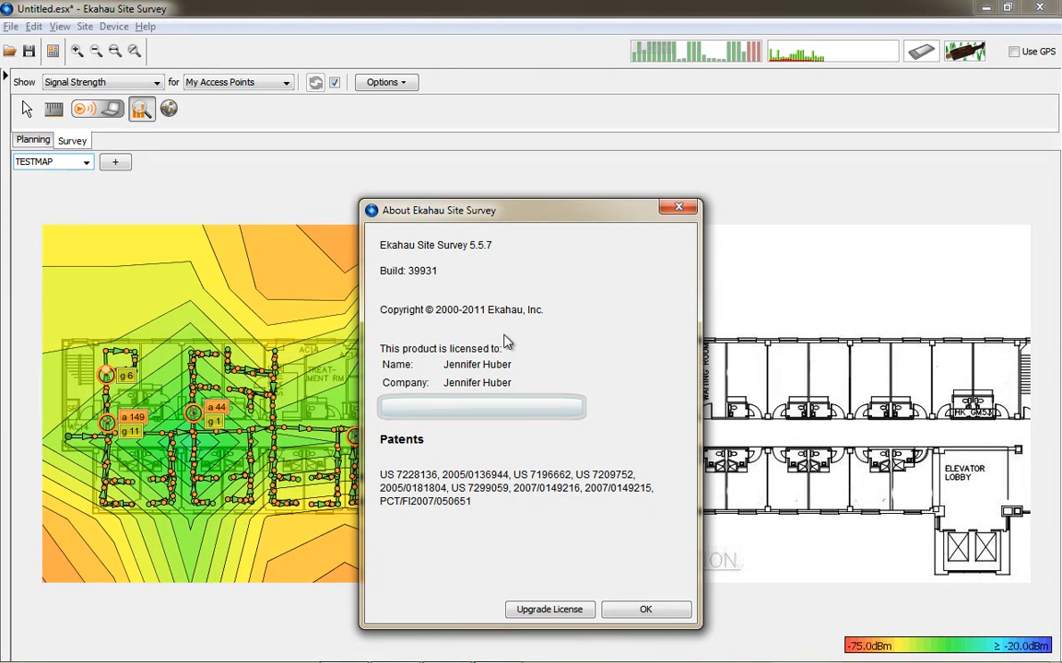
pyautogui.click(679, 210)
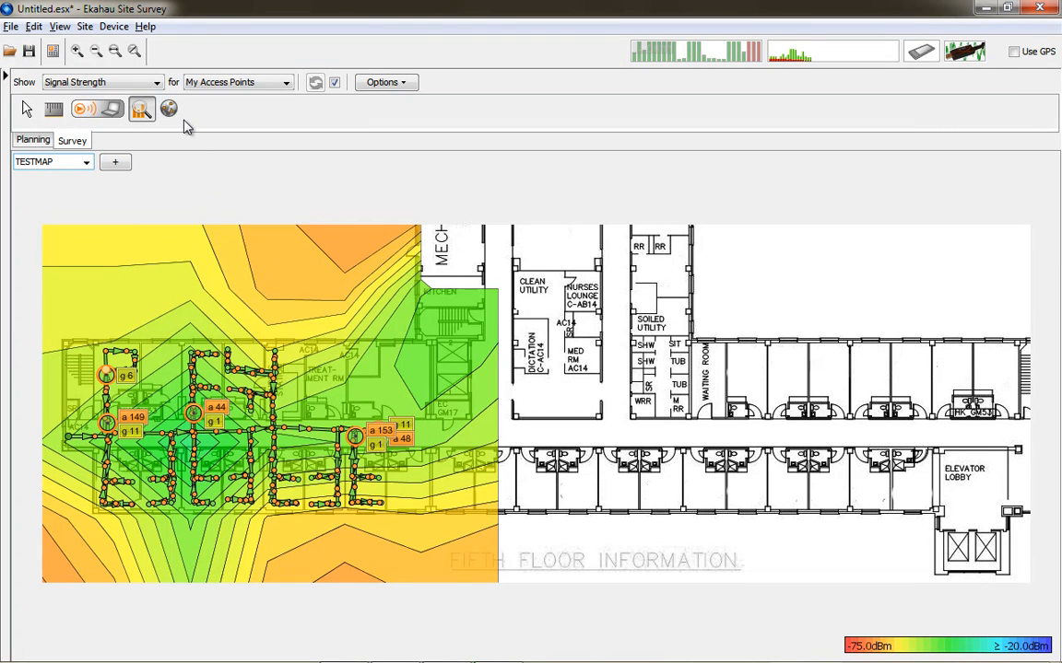
pyautogui.click(115, 28)
pyautogui.moveTo(64, 28)
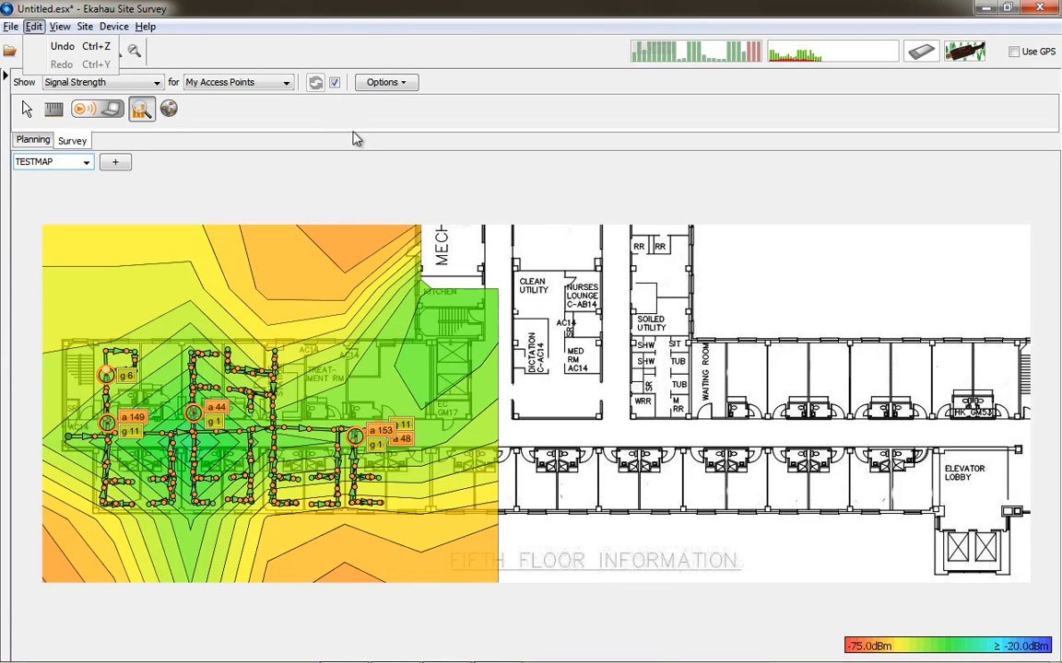
pyautogui.click(328, 65)
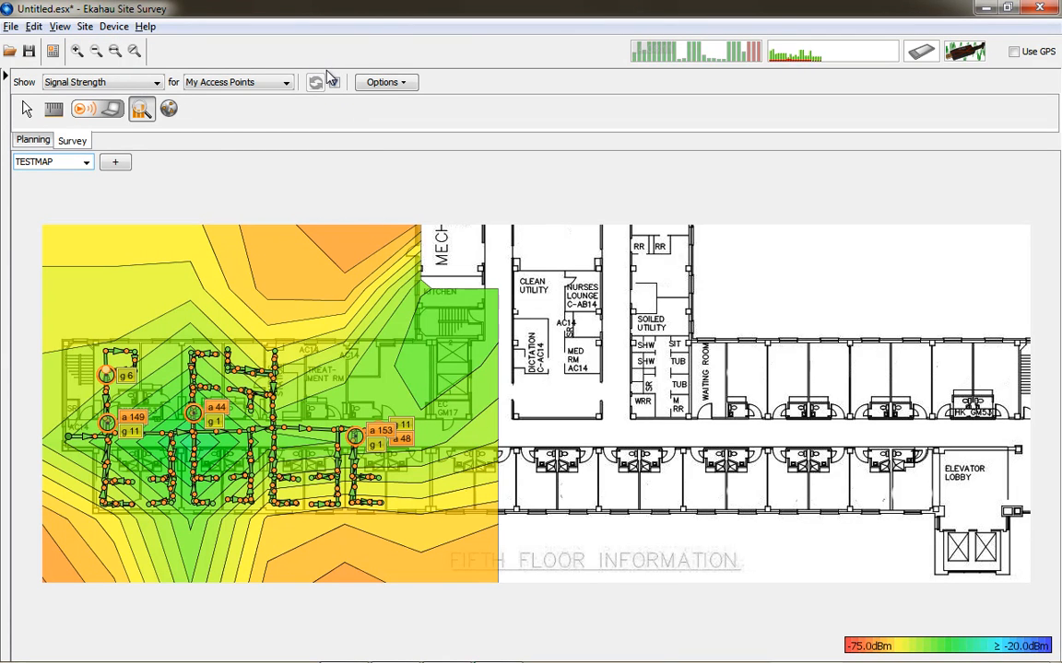